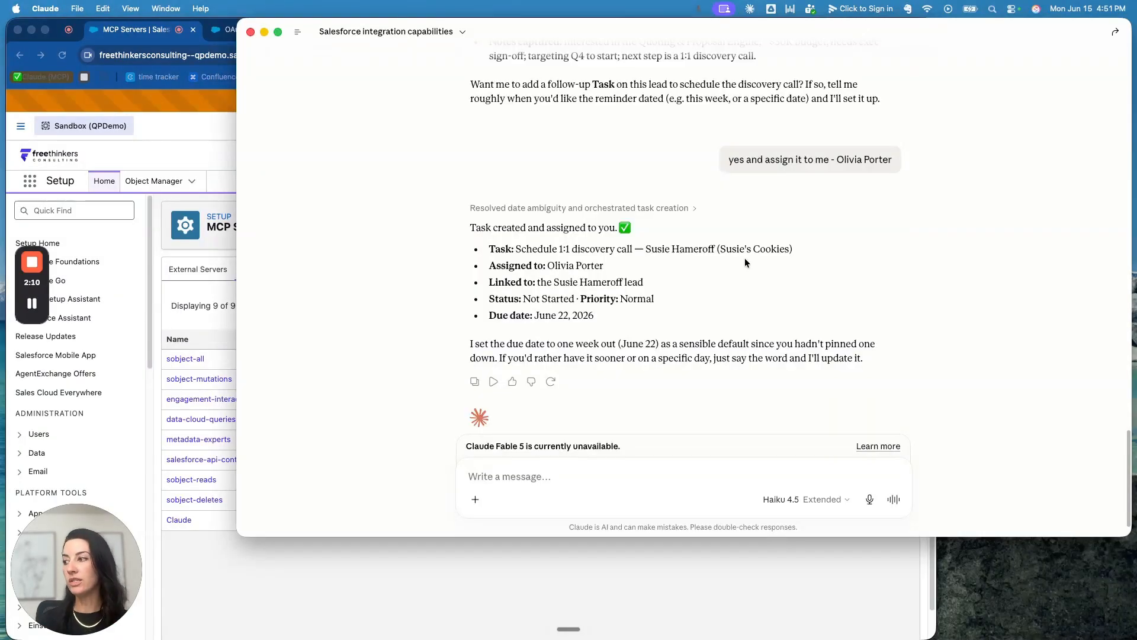
# Review the conversation message that requests a new lead for Susie's Cookies, including the budget, timeline and discovery call details
pyautogui.scroll(10, 744, 257)
pyautogui.scroll(5, 751, 261)
pyautogui.scroll(-15, 758, 263)
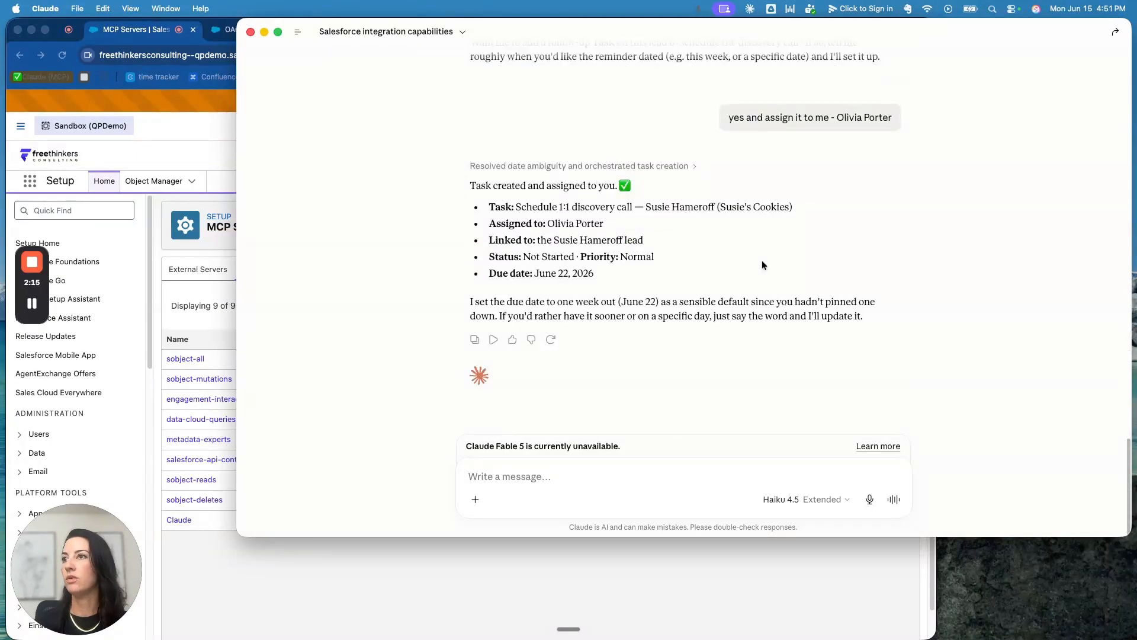
pyautogui.scroll(10, 669, 251)
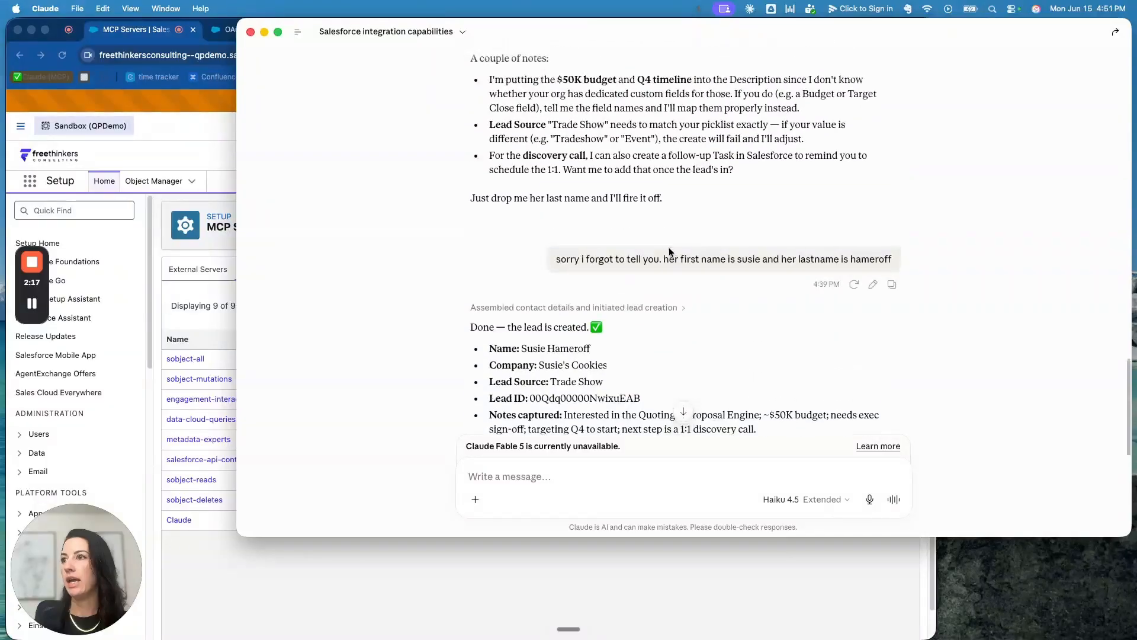
pyautogui.scroll(6, 673, 261)
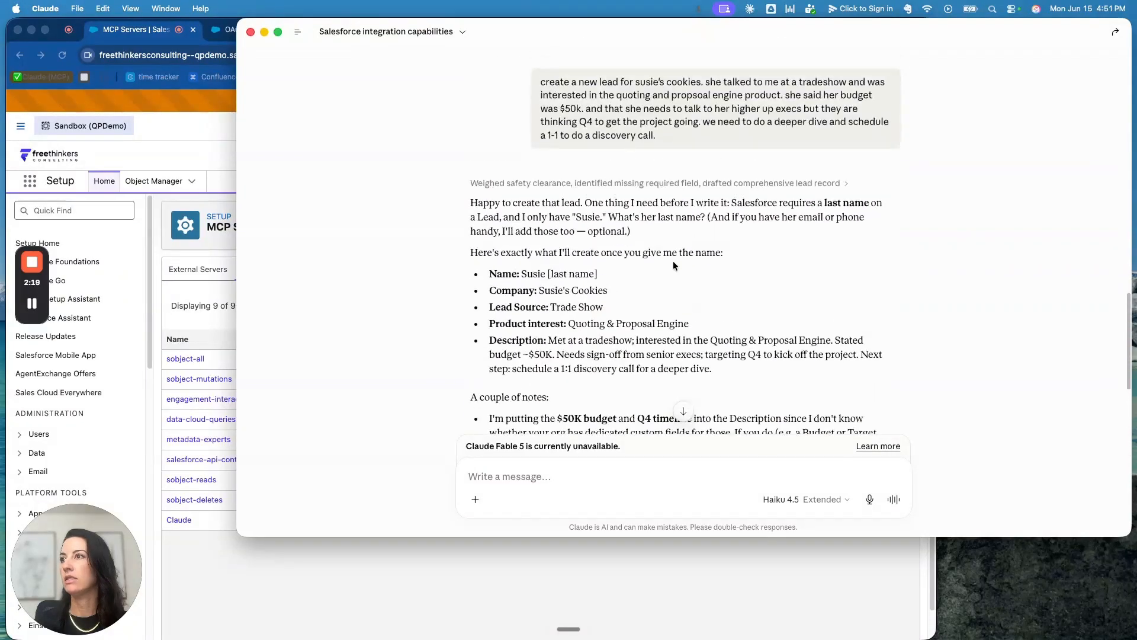
pyautogui.moveTo(725, 109); pyautogui.dragTo(687, 83)
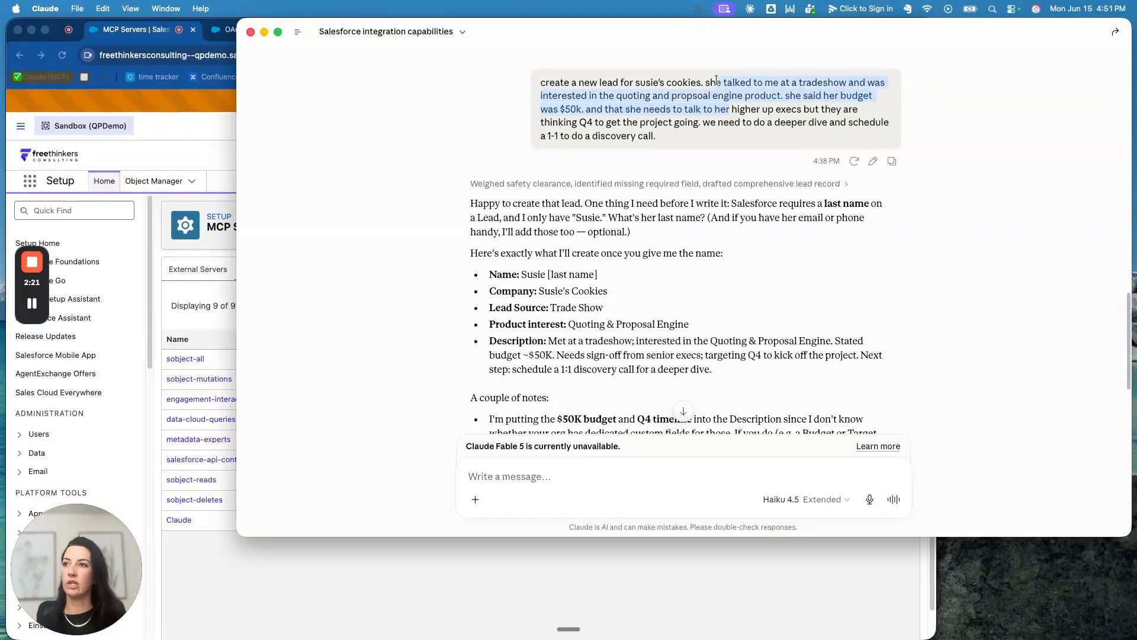
pyautogui.click(690, 92)
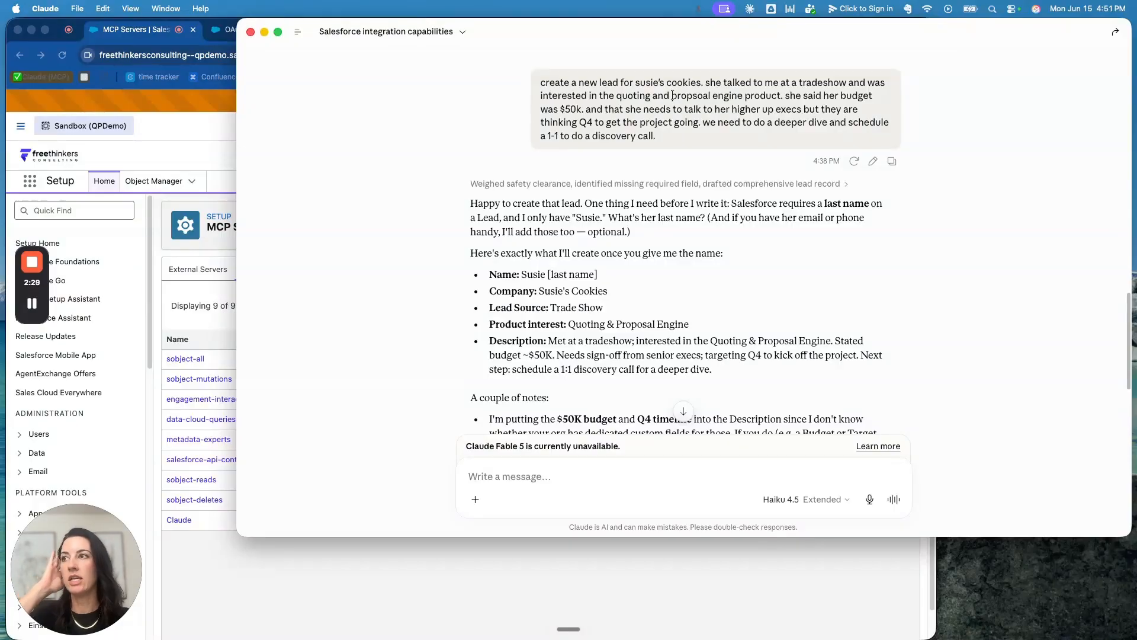
pyautogui.moveTo(645, 105); pyautogui.dragTo(723, 123)
pyautogui.click(720, 132)
pyautogui.moveTo(622, 123); pyautogui.dragTo(712, 134)
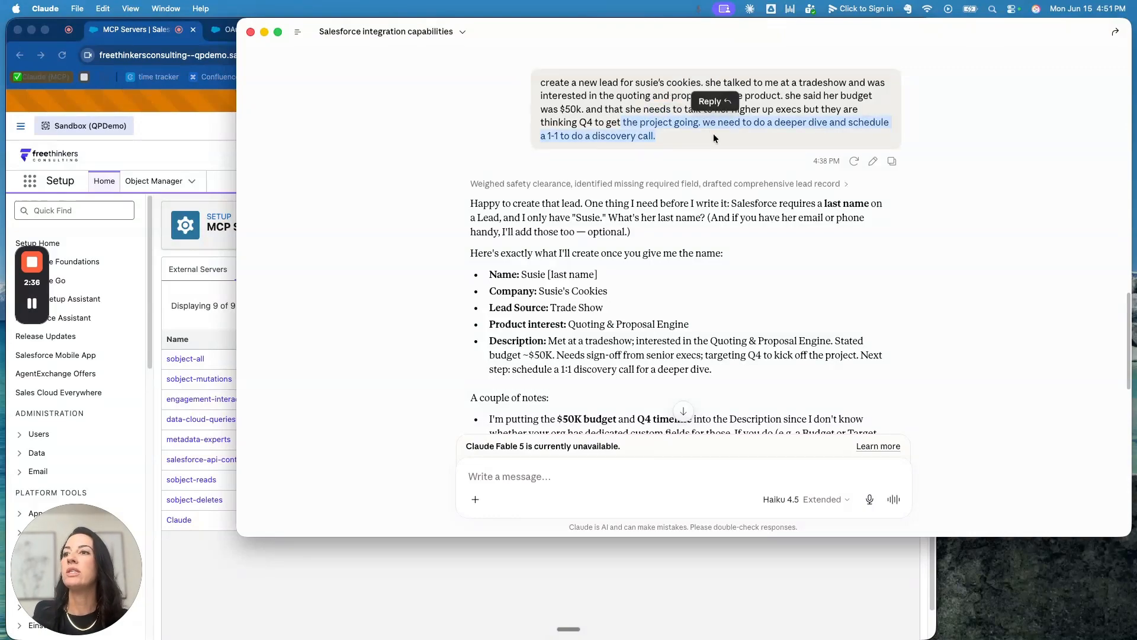
pyautogui.click(700, 147)
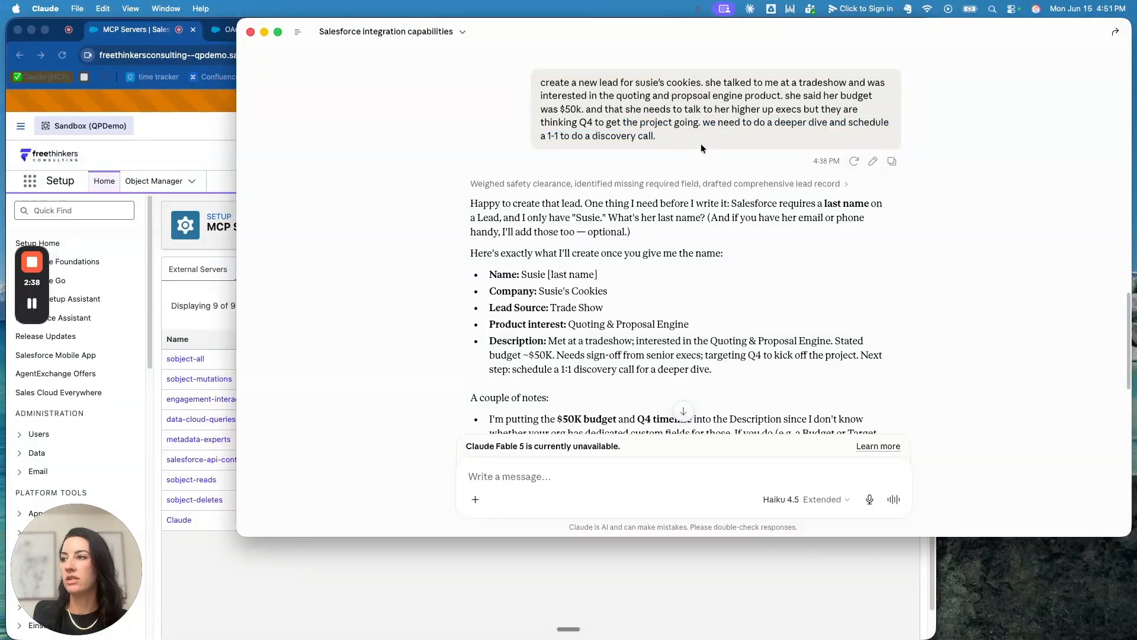
# Read Claude's reply covering the missing last name, the proposed lead fields and the notes on budget and lead source
pyautogui.scroll(-2, 691, 206)
pyautogui.moveTo(569, 159); pyautogui.dragTo(639, 167)
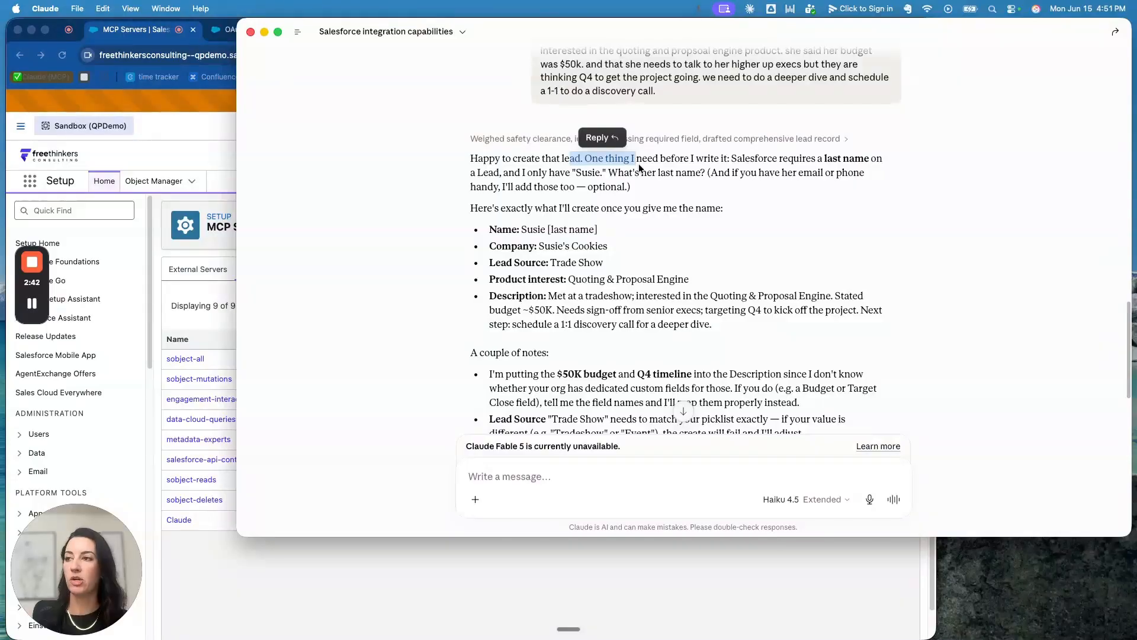
pyautogui.scroll(-1, 664, 239)
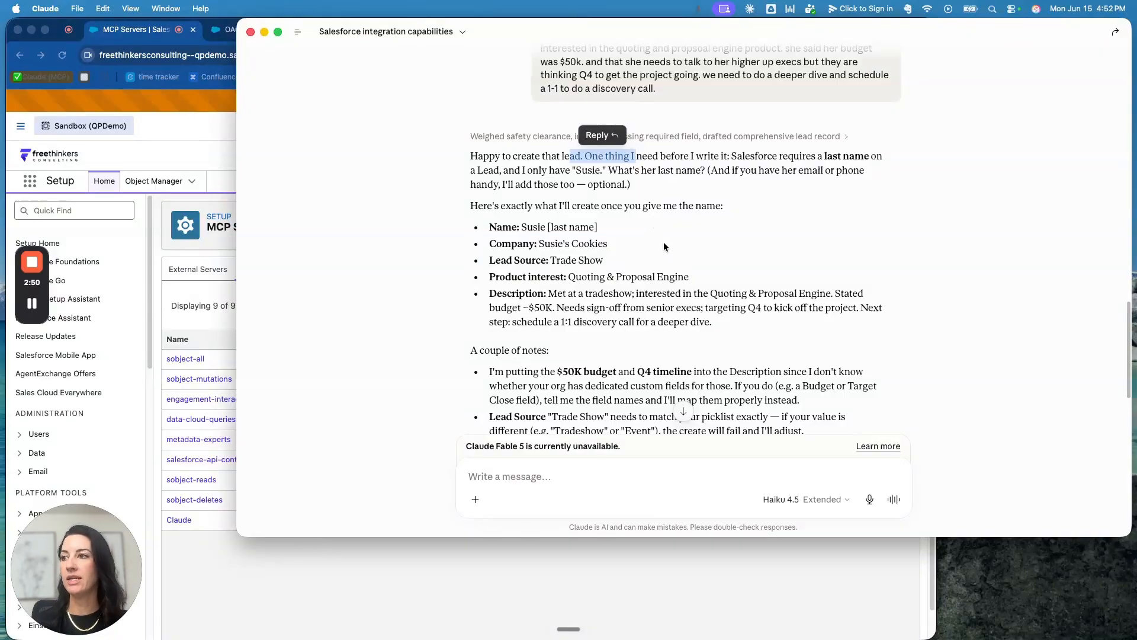
pyautogui.scroll(-3, 663, 243)
pyautogui.scroll(-1, 673, 260)
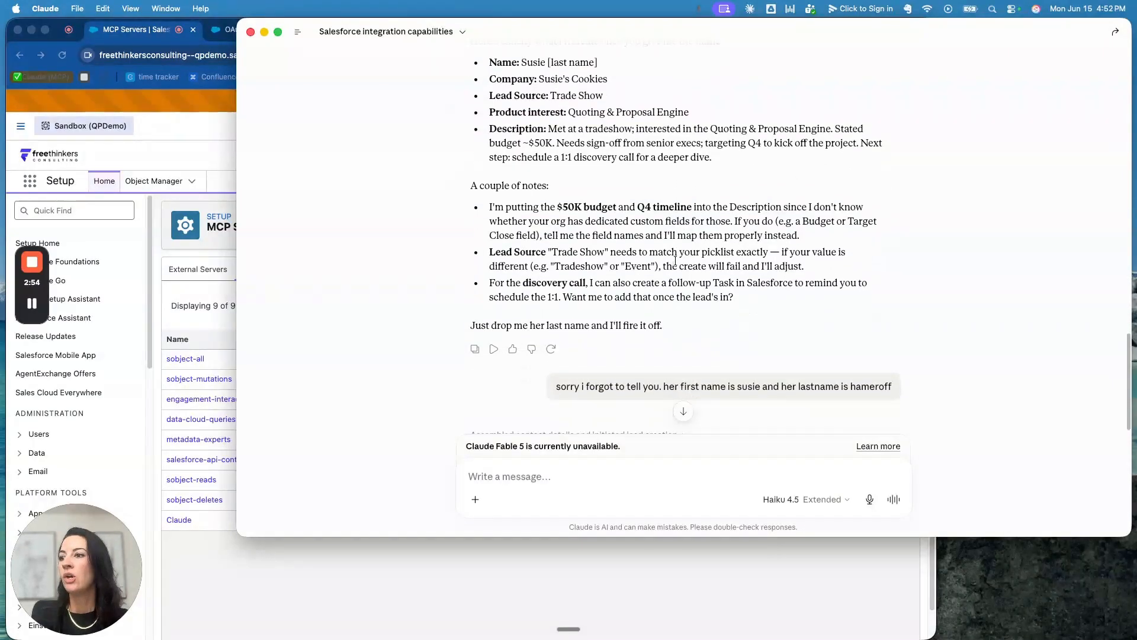
# Read the follow-up message supplying the contact's name and Claude's confirmation of the lead creation
pyautogui.moveTo(602, 305); pyautogui.dragTo(678, 310)
pyautogui.scroll(-3, 681, 308)
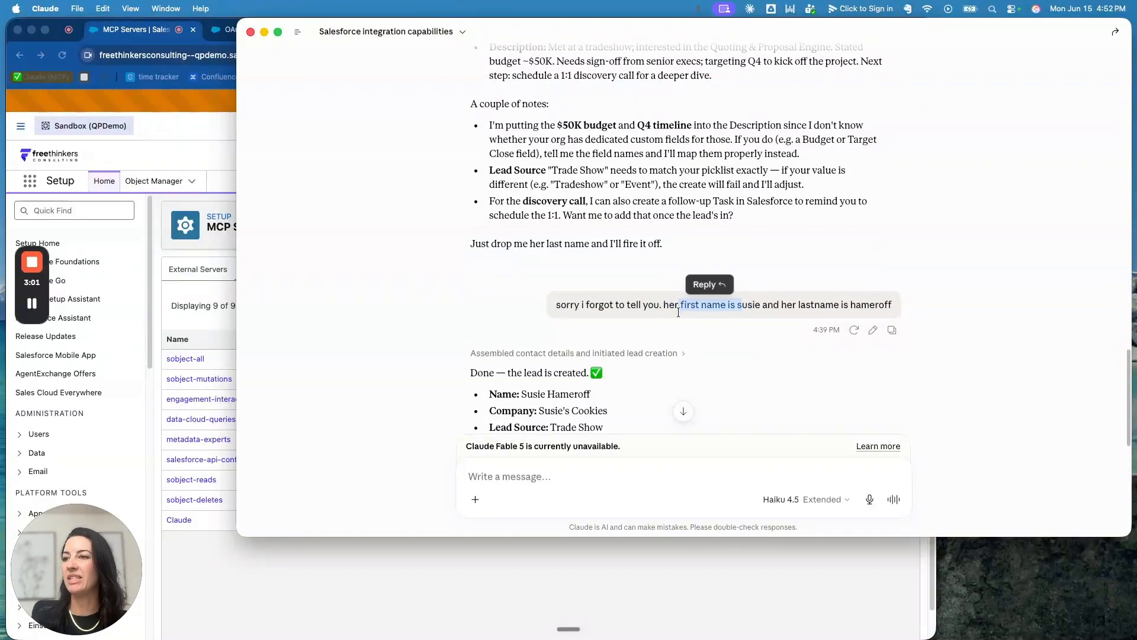
pyautogui.scroll(-1, 684, 307)
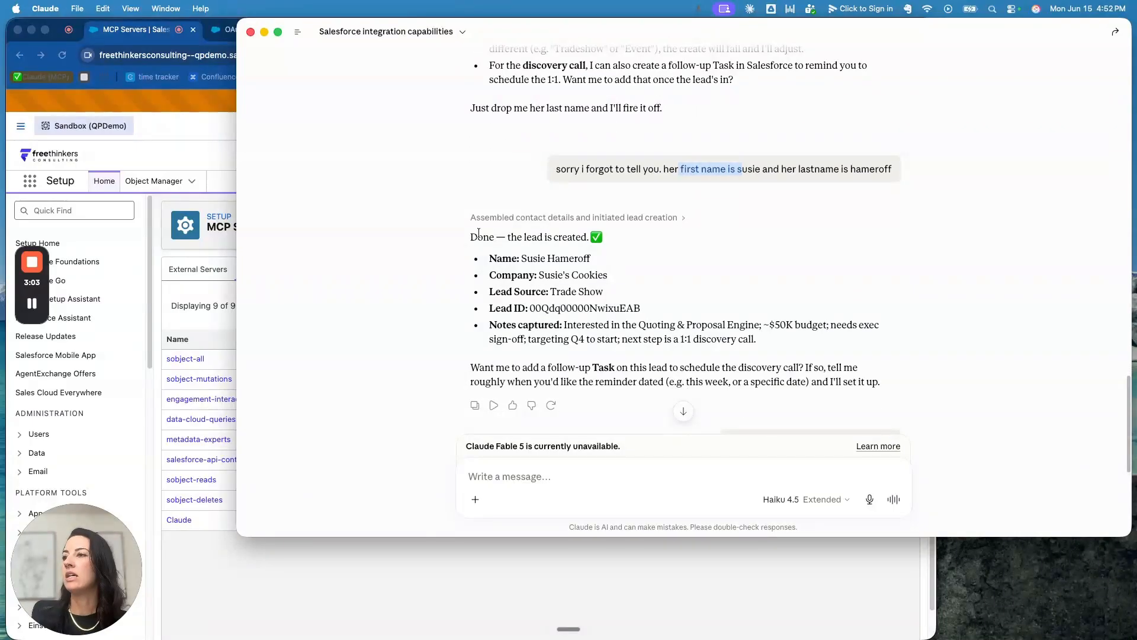
pyautogui.moveTo(477, 237); pyautogui.dragTo(637, 236)
pyautogui.click(639, 264)
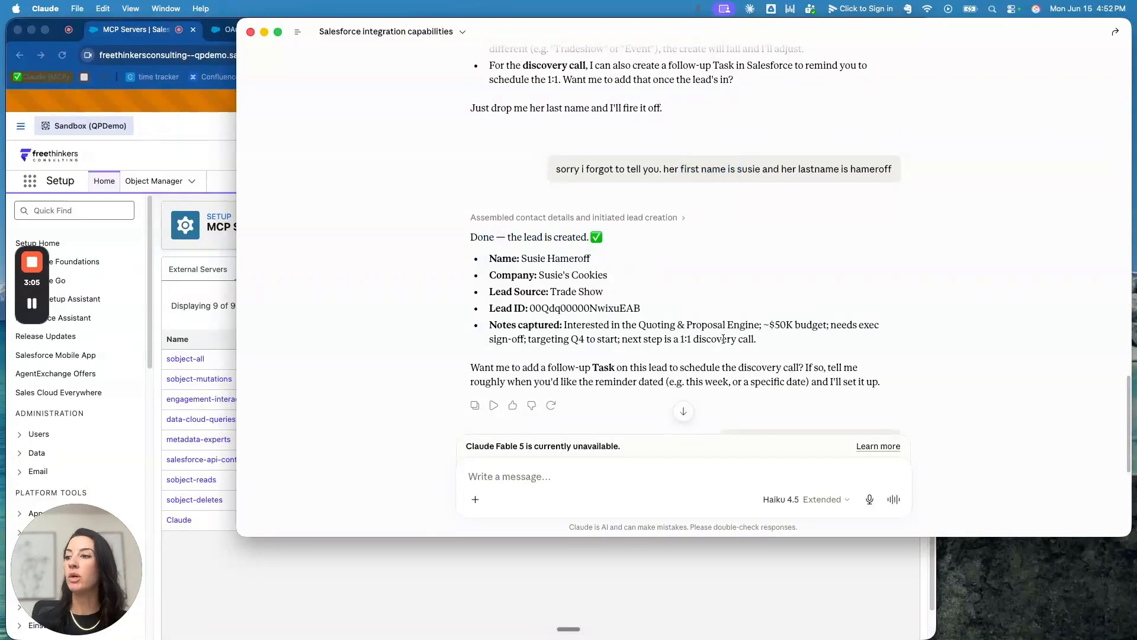
# Check the chat's model options, and inspect the name and lead ID in the created lead's summary
pyautogui.click(828, 499)
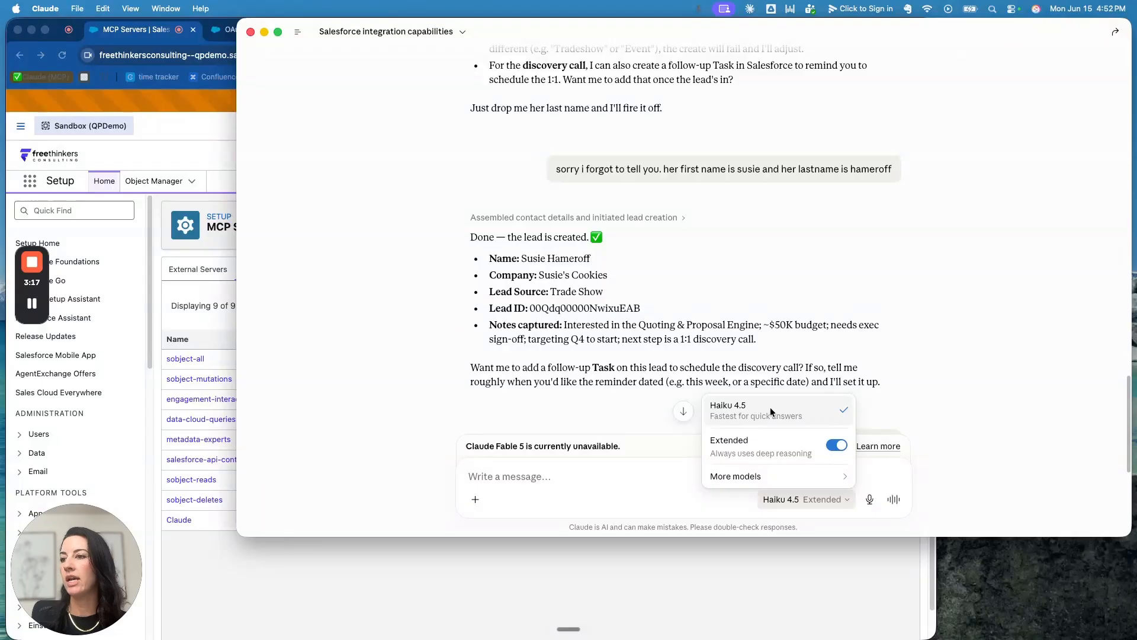
pyautogui.click(763, 295)
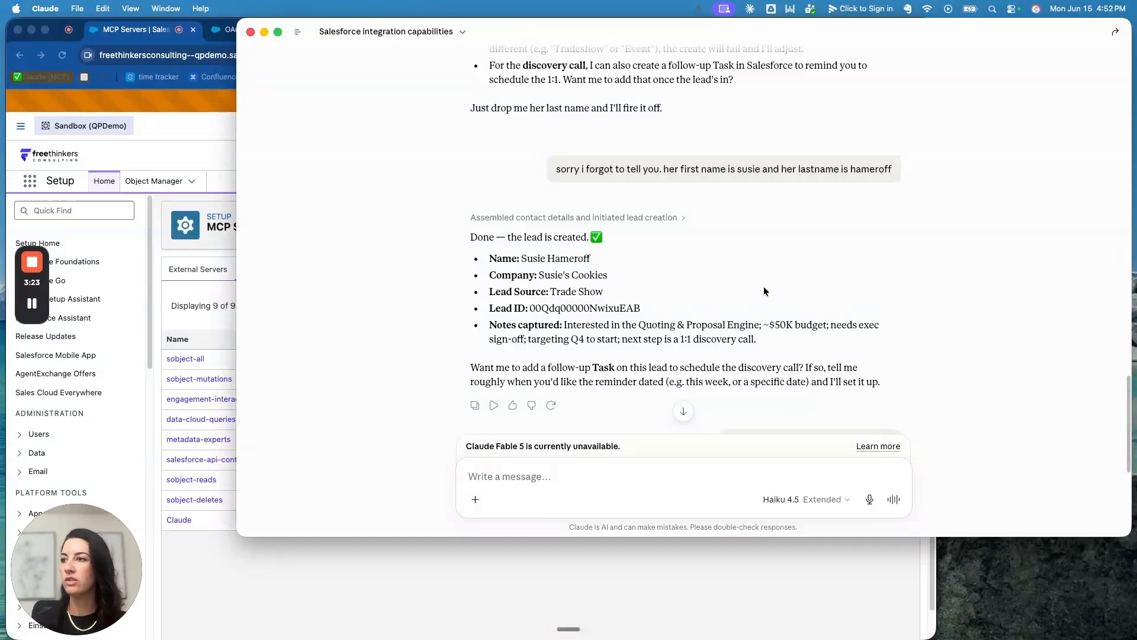
pyautogui.moveTo(490, 259); pyautogui.dragTo(644, 261)
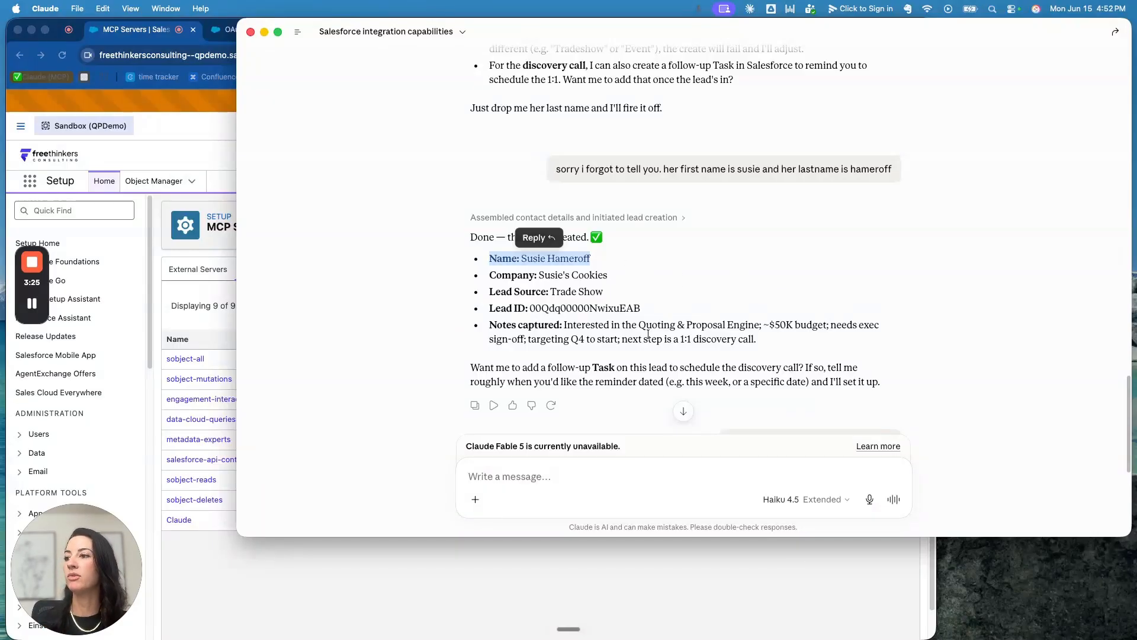
pyautogui.scroll(-5, 568, 126)
pyautogui.doubleClick(585, 104)
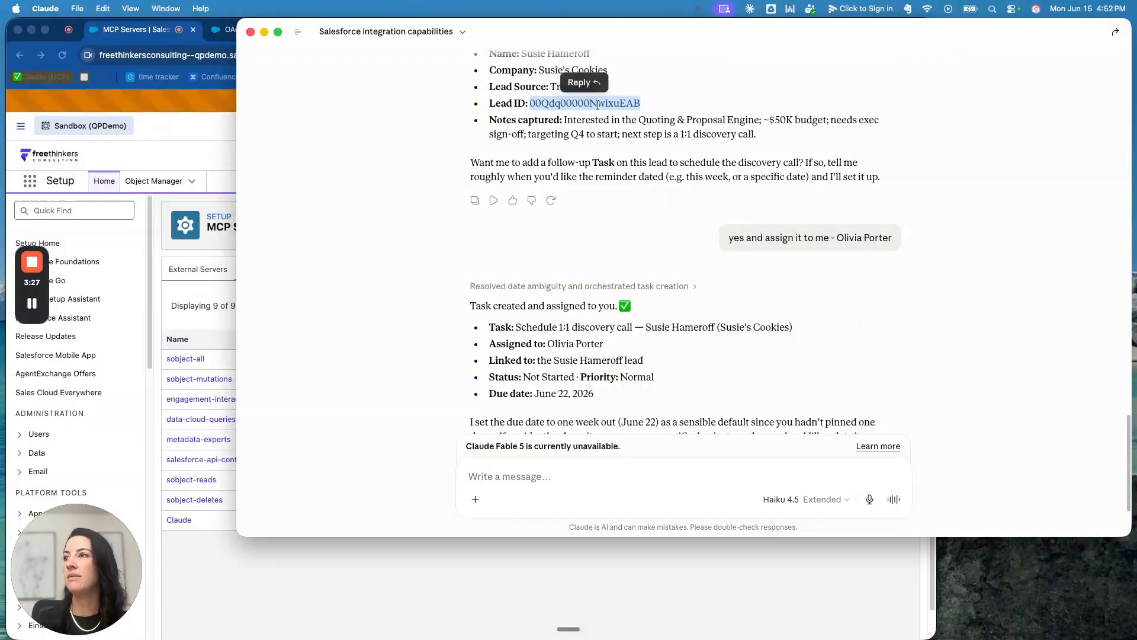
# Examine the follow-up task offer, the reply assigning it, and the details of the resulting discovery call task
pyautogui.moveTo(838, 237); pyautogui.dragTo(757, 239)
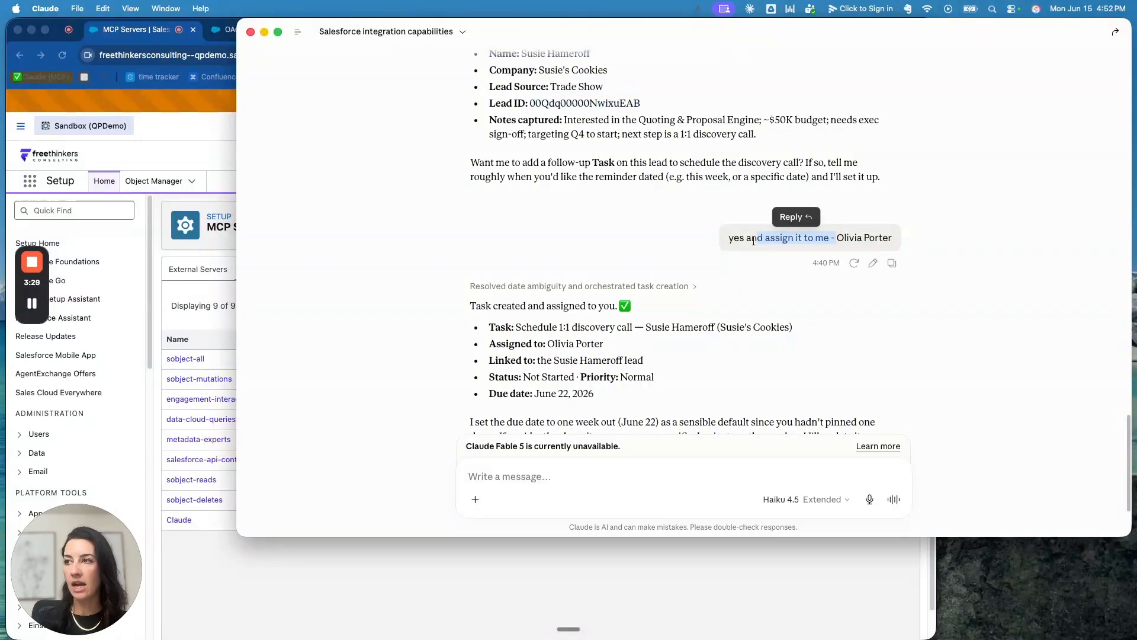
pyautogui.click(491, 160)
pyautogui.moveTo(491, 160); pyautogui.dragTo(735, 175)
pyautogui.click(649, 168)
pyautogui.moveTo(649, 168); pyautogui.dragTo(799, 176)
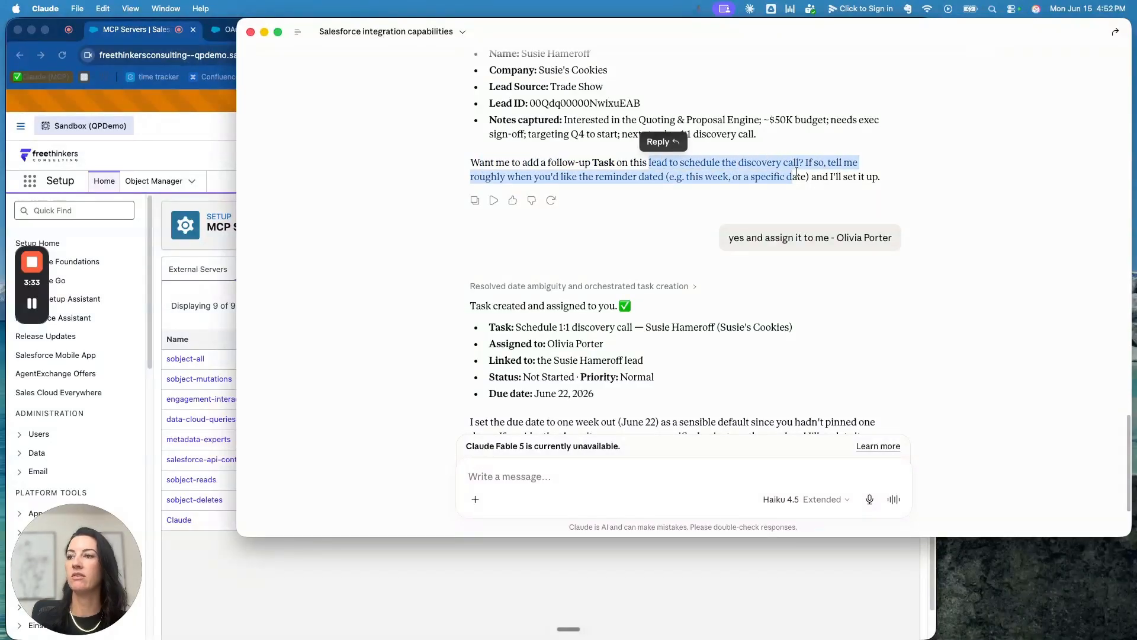
pyautogui.tripleClick(826, 237)
pyautogui.scroll(-3, 827, 237)
pyautogui.moveTo(496, 228); pyautogui.dragTo(585, 230)
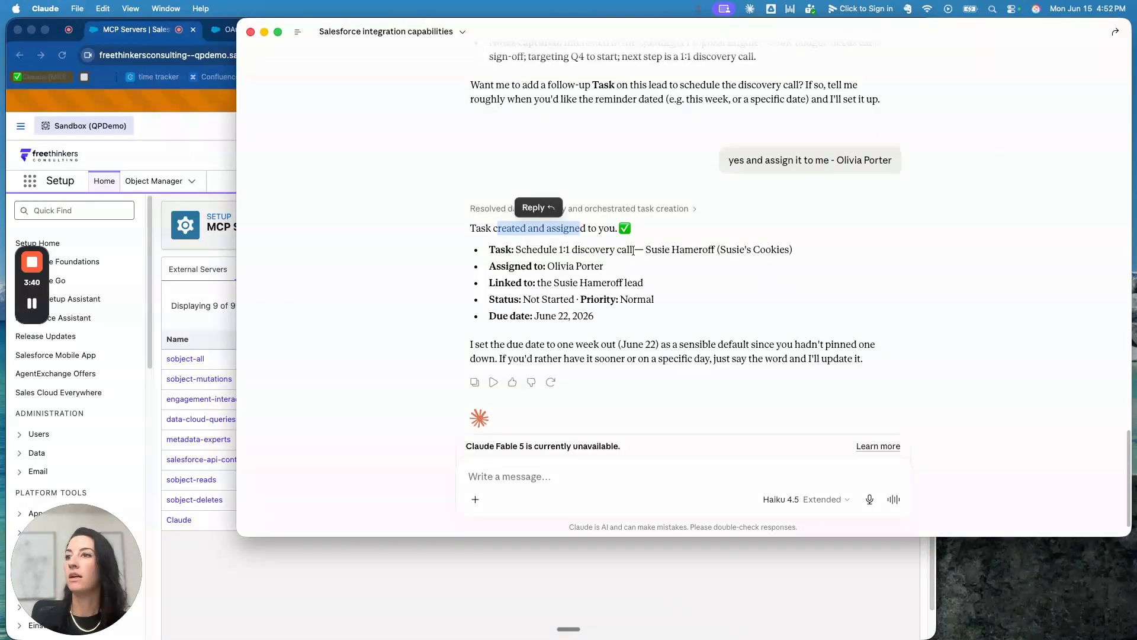
pyautogui.scroll(-1, 633, 294)
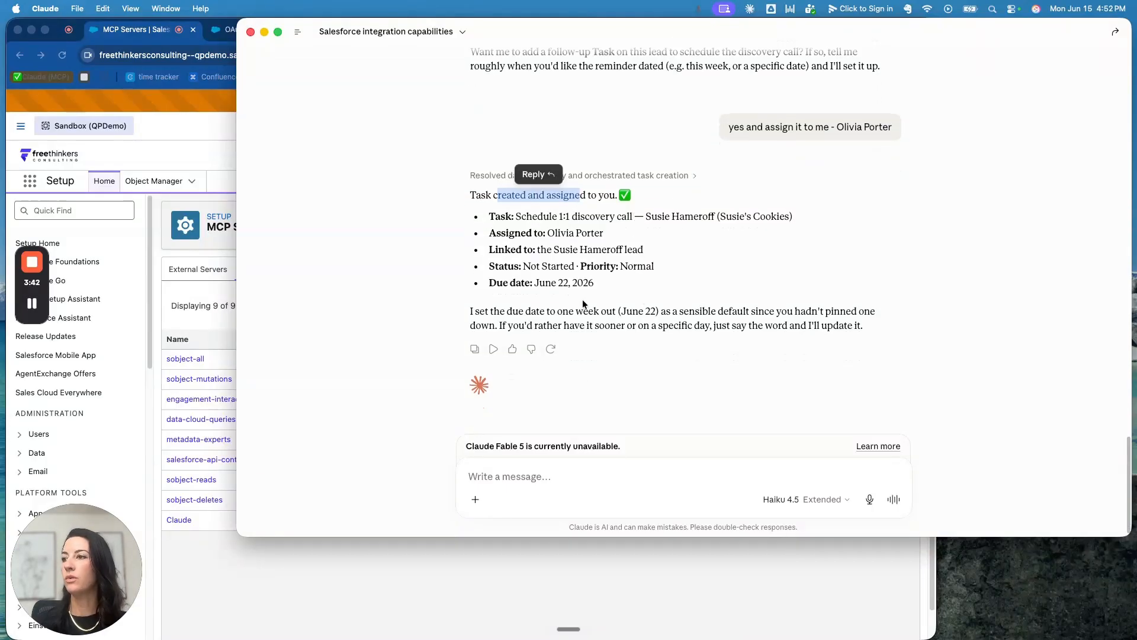
pyautogui.moveTo(549, 310); pyautogui.dragTo(681, 325)
# Switch to Salesforce in Chrome and open the Susie's Cookies lead record from the Leads list
pyautogui.click(172, 296)
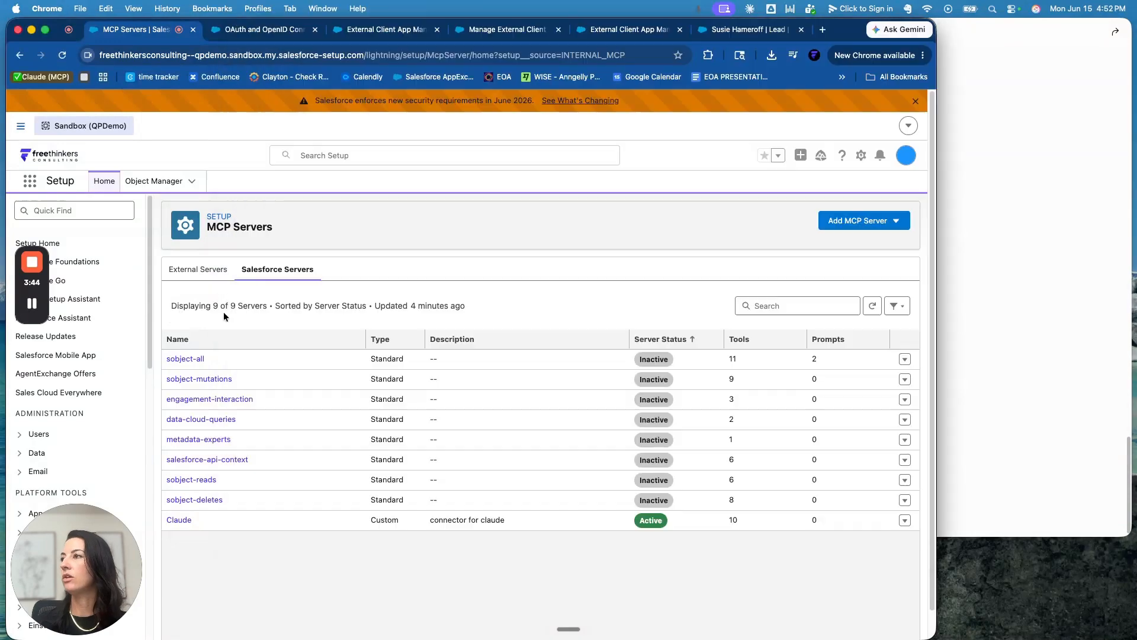
pyautogui.click(764, 29)
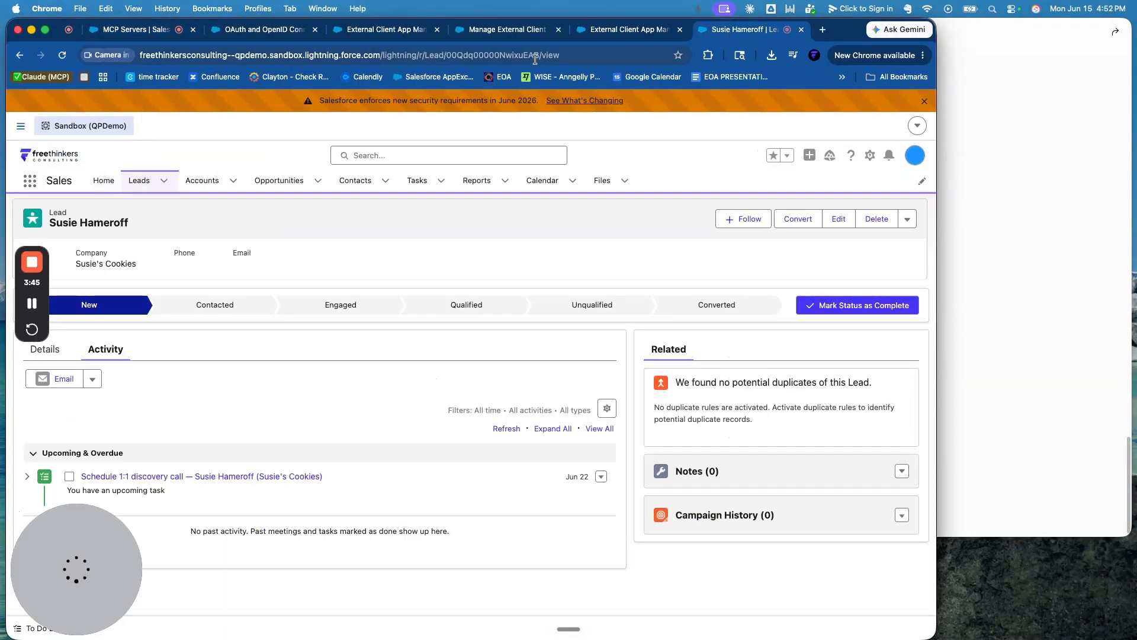
pyautogui.click(141, 186)
pyautogui.click(98, 294)
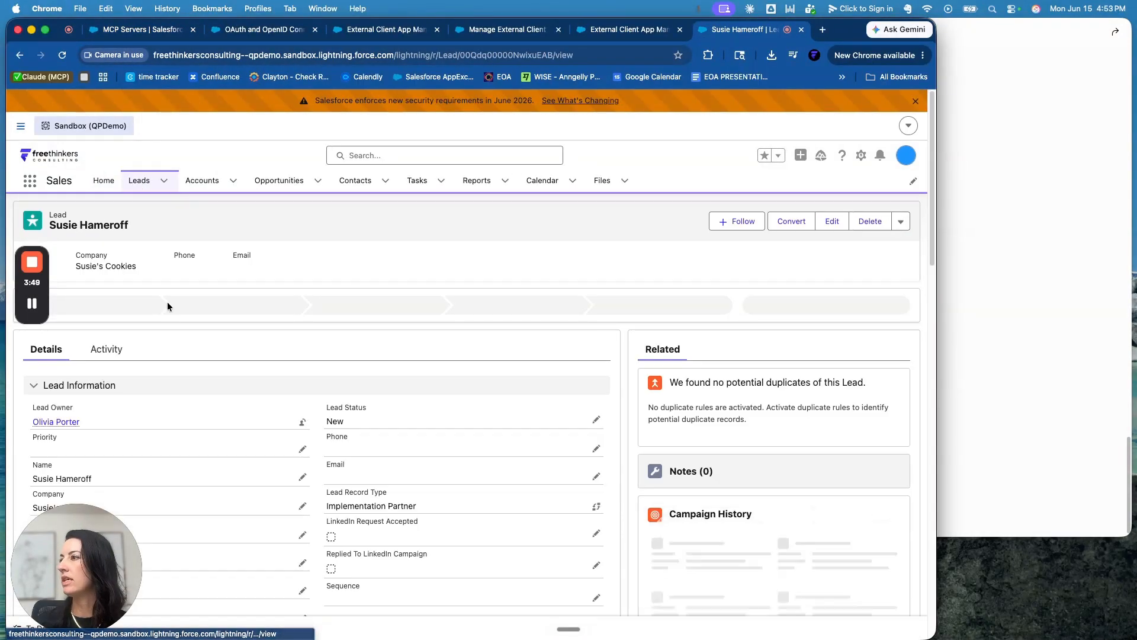
# Review the lead's information fields, including its record type
pyautogui.scroll(-3, 249, 338)
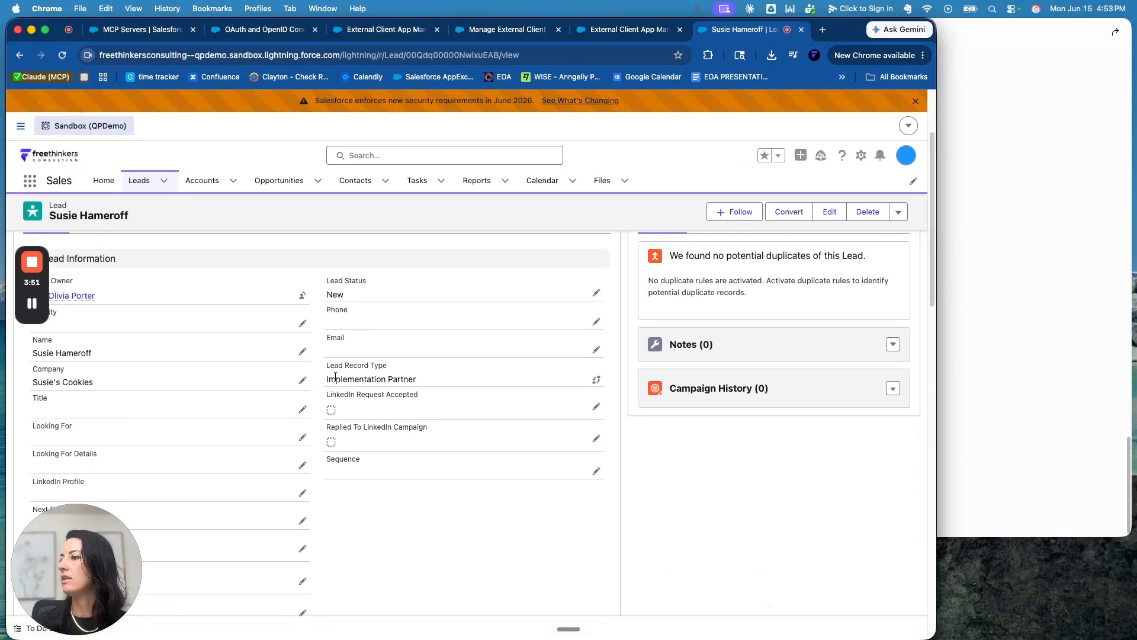
pyautogui.scroll(-4, 83, 411)
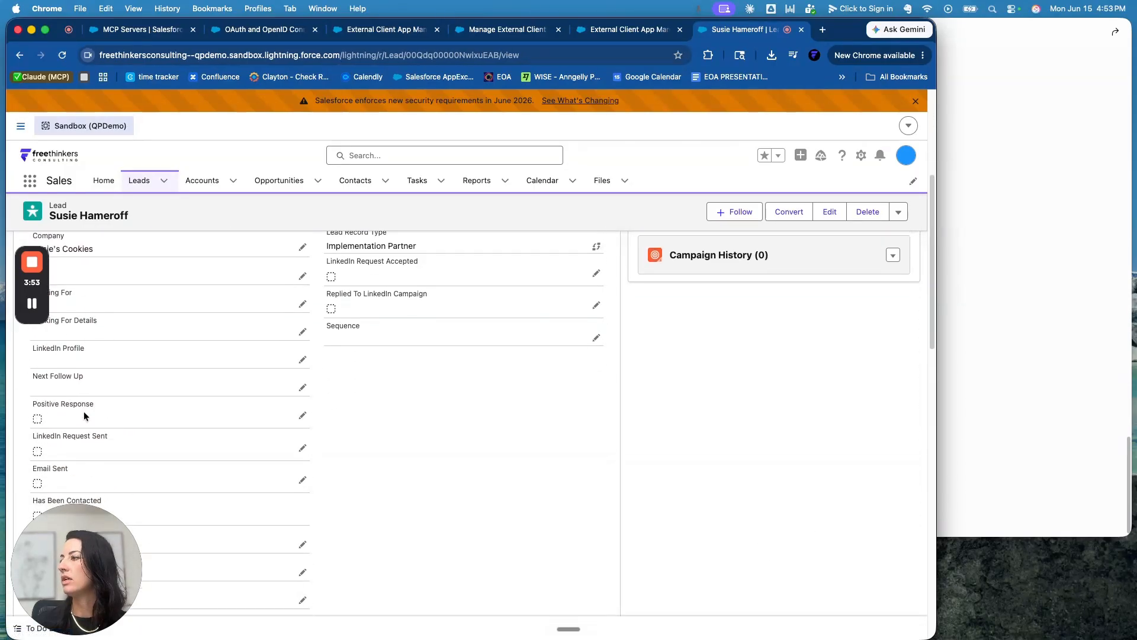
pyautogui.scroll(4, 237, 388)
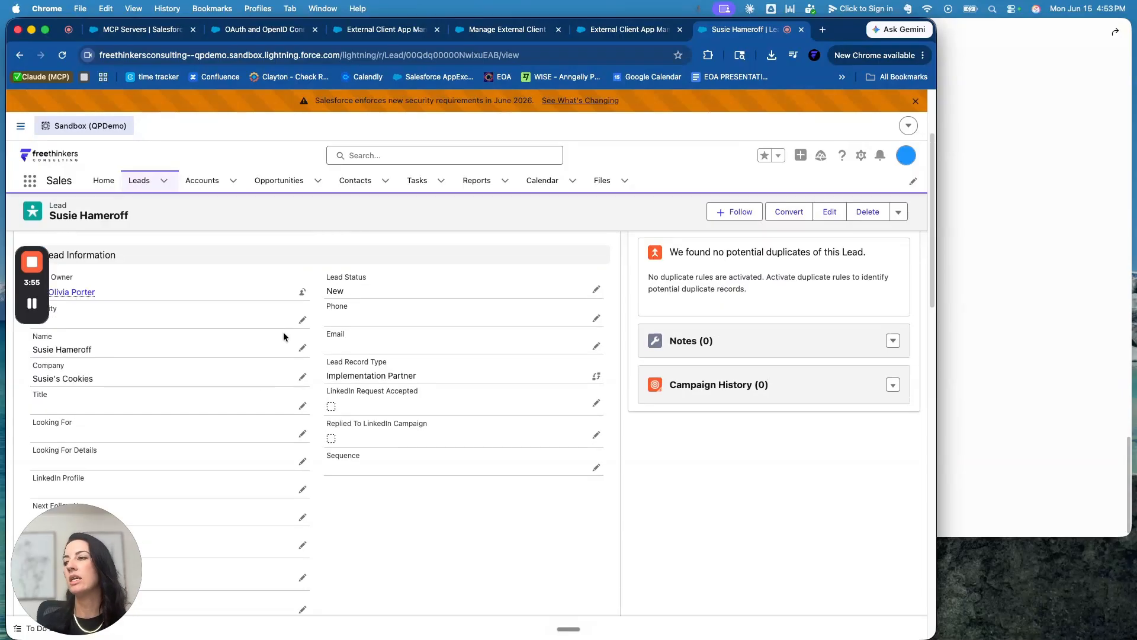
pyautogui.moveTo(336, 375); pyautogui.dragTo(428, 375)
pyautogui.click(431, 374)
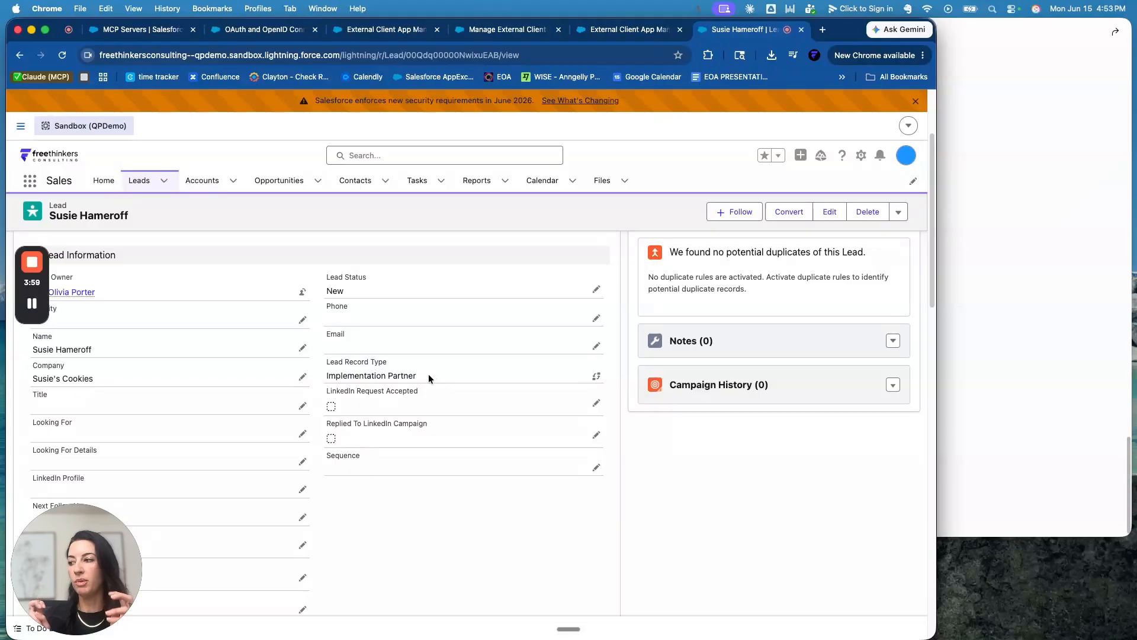
# Change the lead's record type to Direct Client, allow location access for this time, and save the record
pyautogui.click(597, 376)
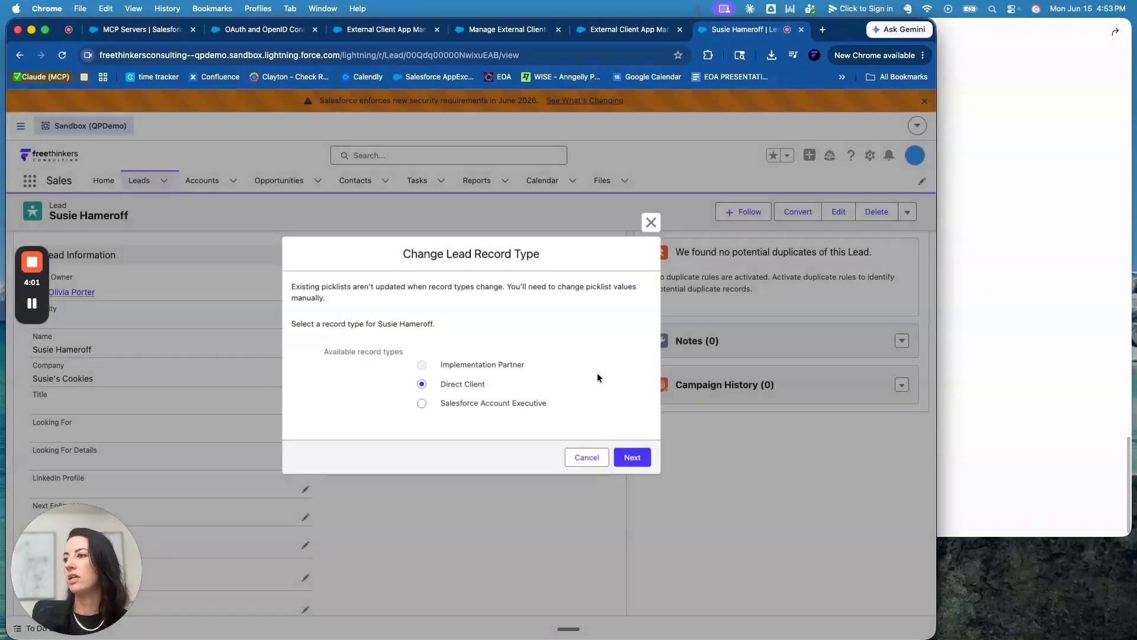
pyautogui.click(632, 457)
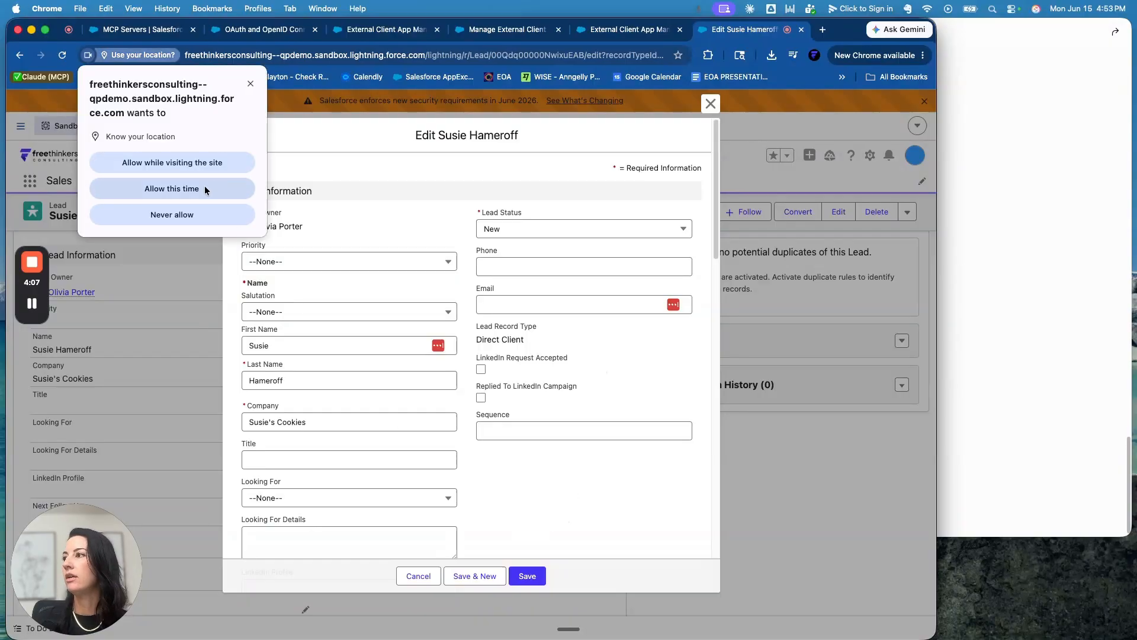
pyautogui.click(204, 188)
pyautogui.click(527, 575)
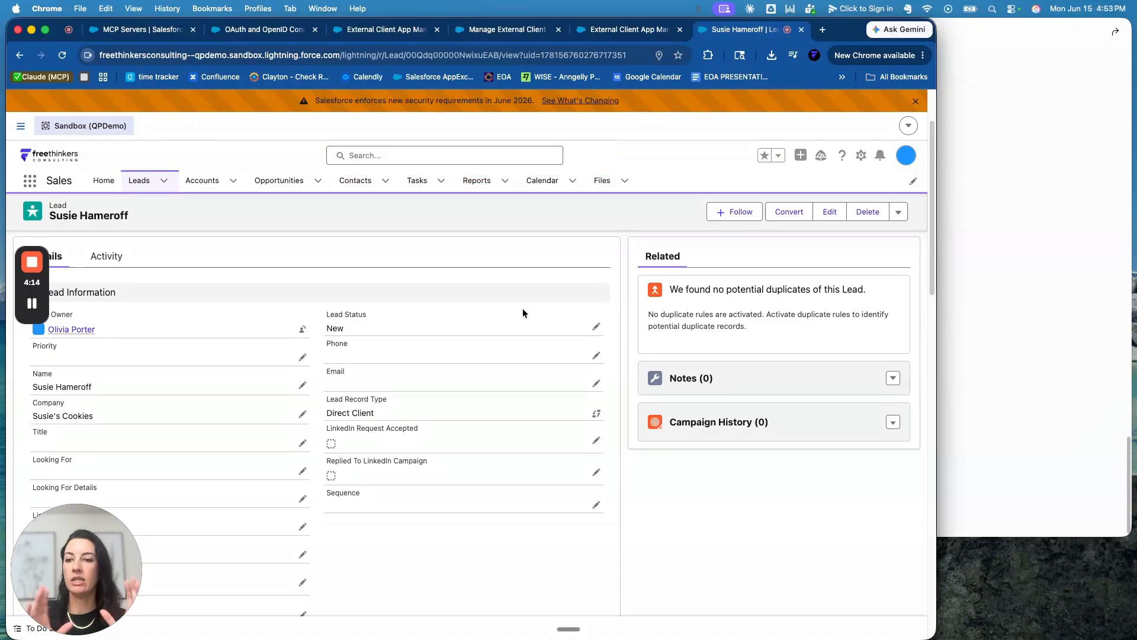
# Review the remaining lead fields and check the upcoming discovery call task in the lead's activity
pyautogui.scroll(-10, 438, 385)
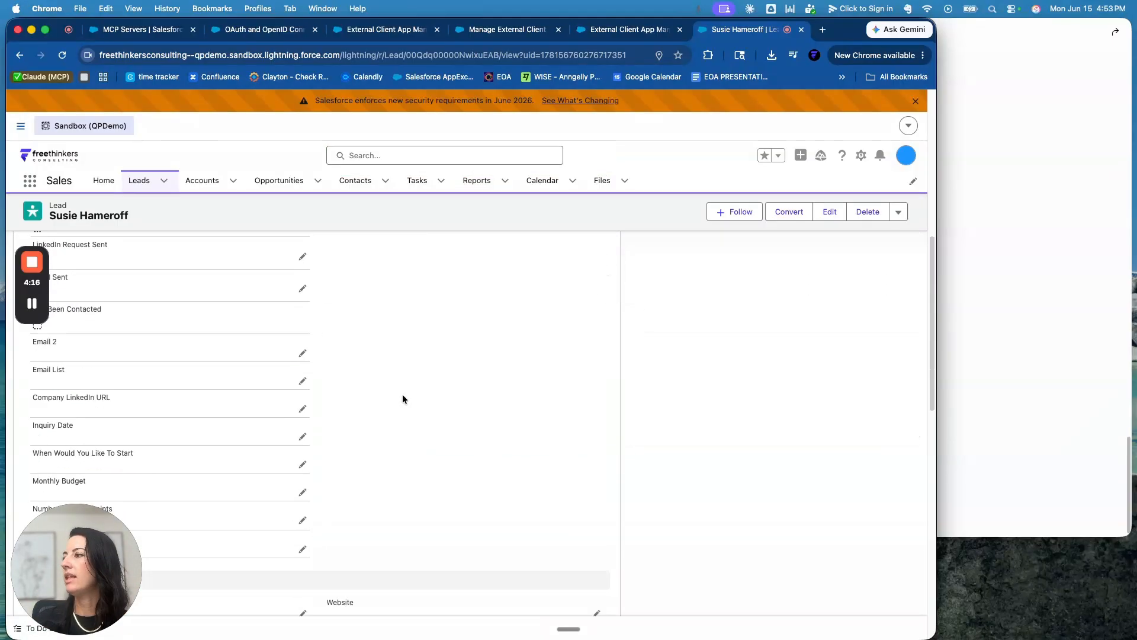
pyautogui.scroll(10, 403, 396)
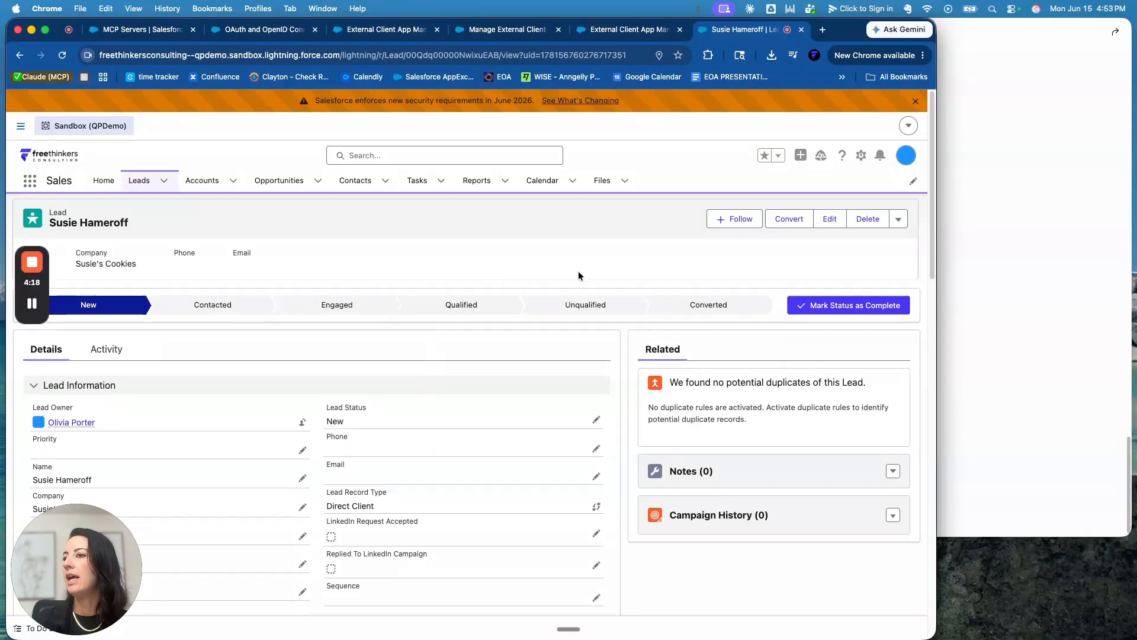
pyautogui.click(107, 349)
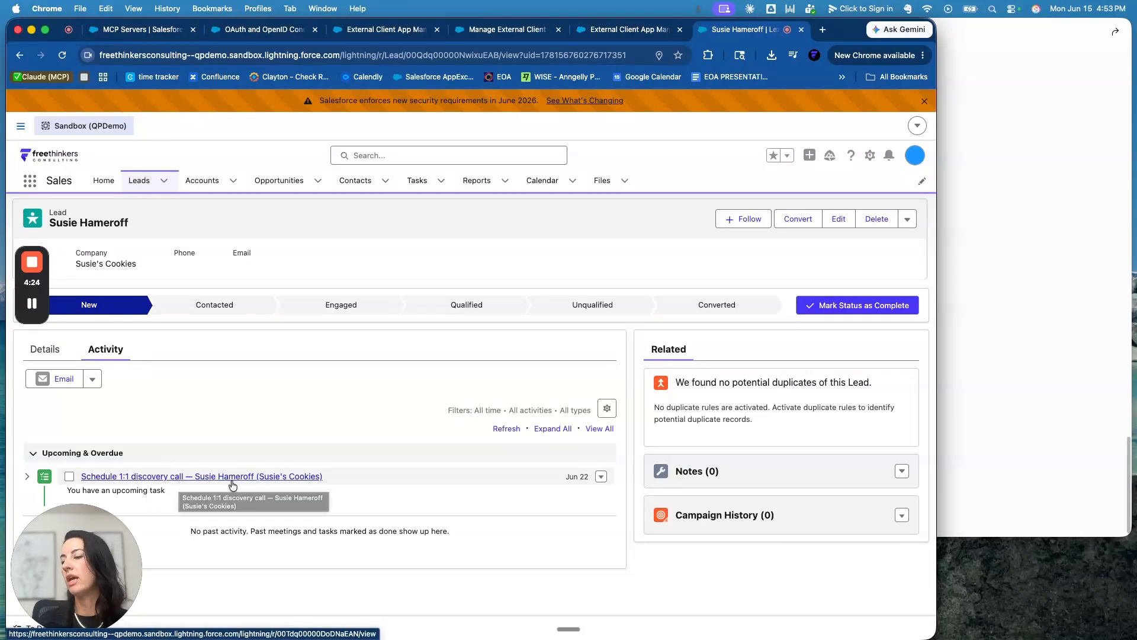
pyautogui.click(54, 349)
# Open the Salesforce Opportunities list, switch to Claude and ask "how many open opportunities do i currently have? and what's my total pipeline?"
pyautogui.click(293, 181)
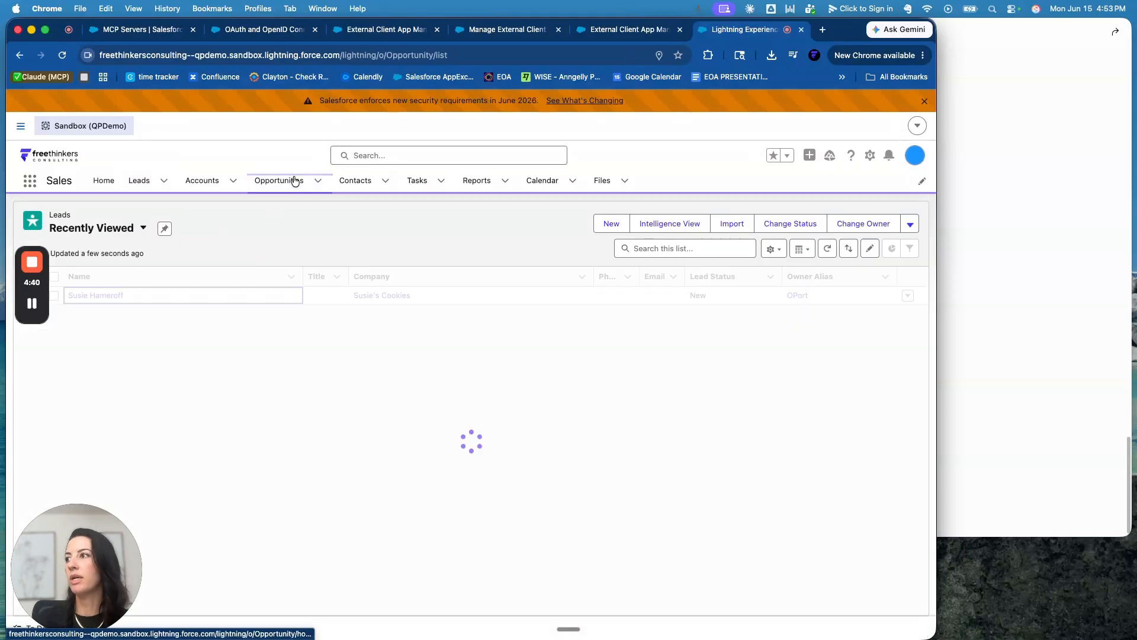
pyautogui.click(1011, 240)
pyautogui.write('how many op')
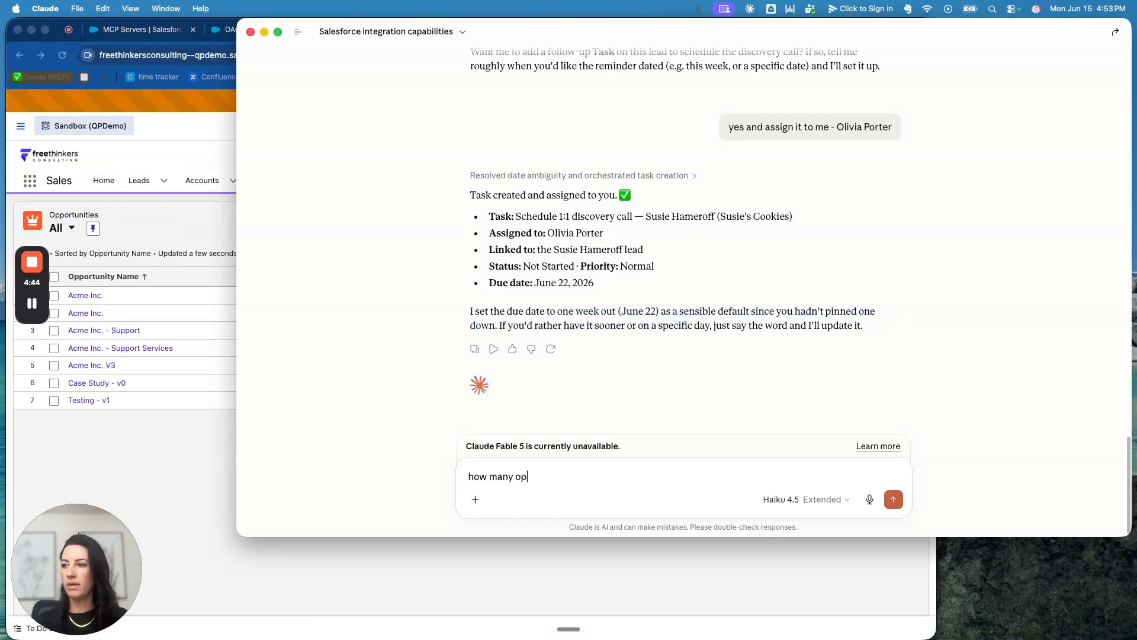
pyautogui.write('en opport')
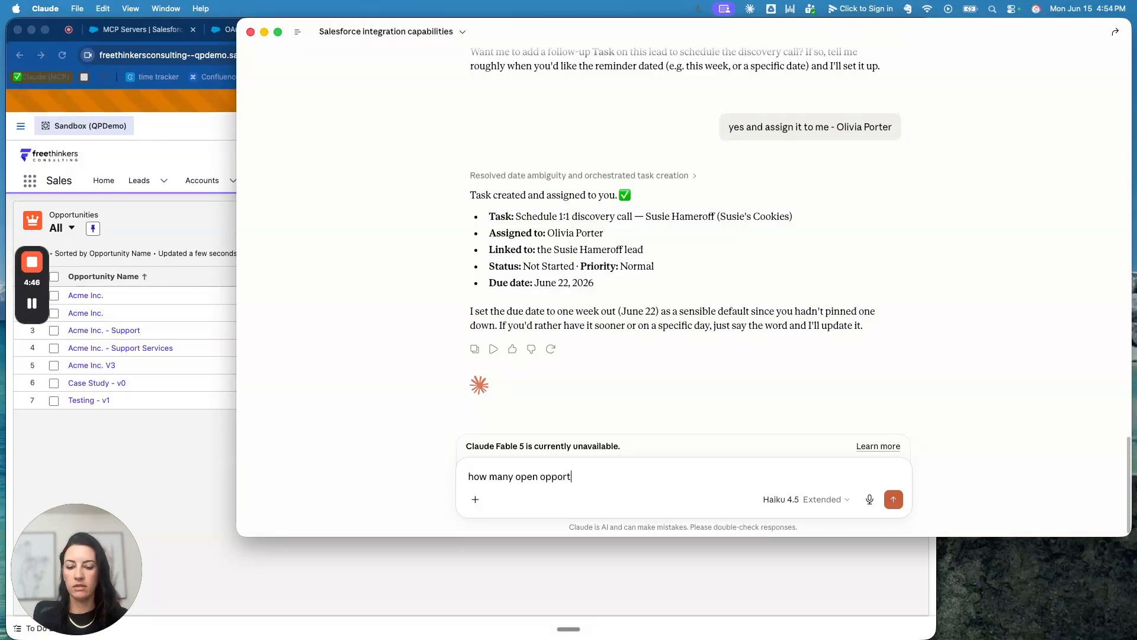
pyautogui.write('unies do i cur')
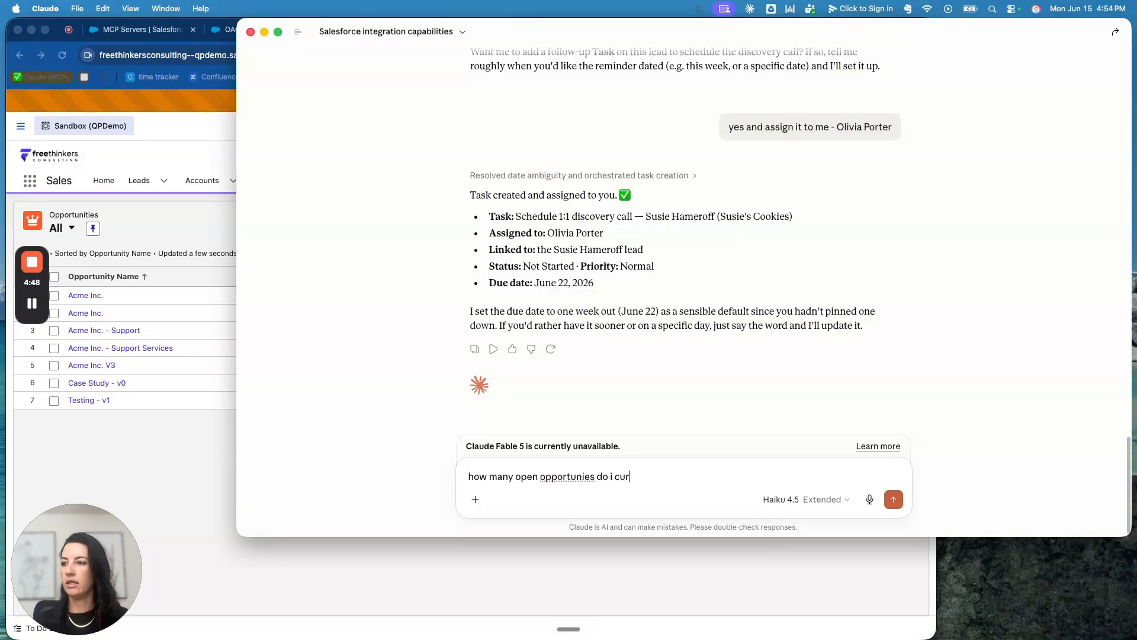
pyautogui.write('rently have?')
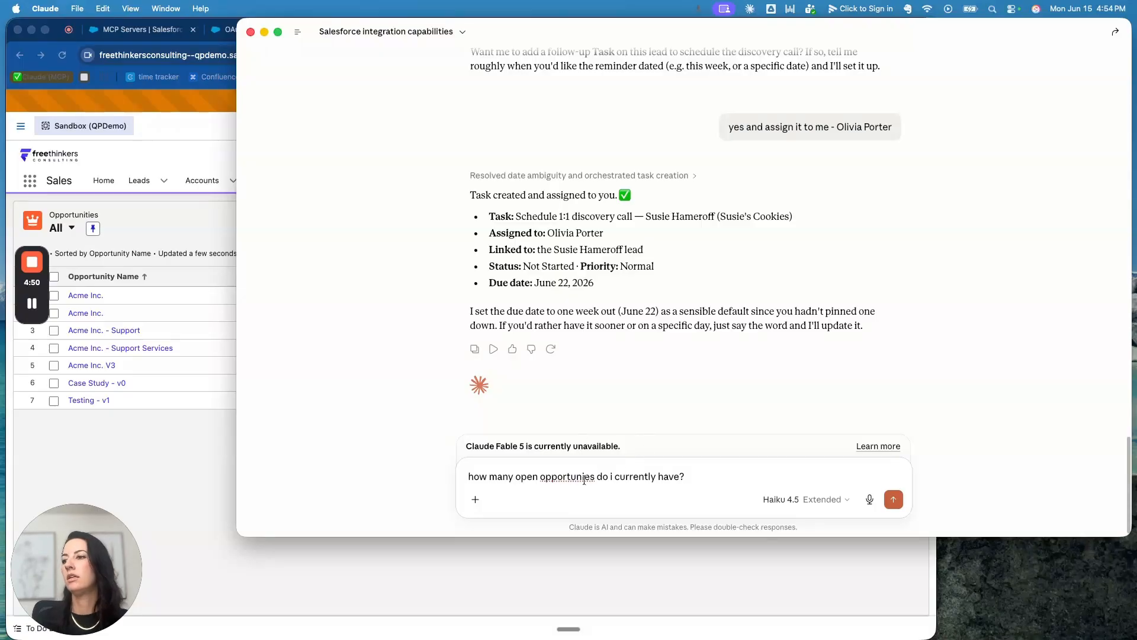
pyautogui.rightClick(582, 481)
pyautogui.click(612, 421)
pyautogui.write('an')
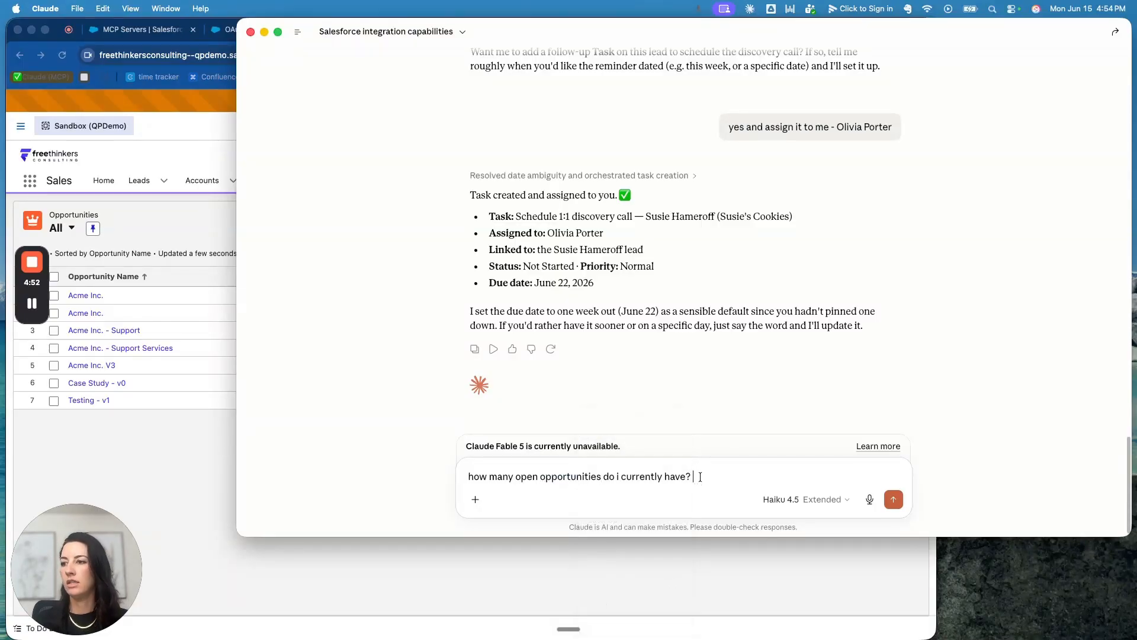
pyautogui.write("d what's m")
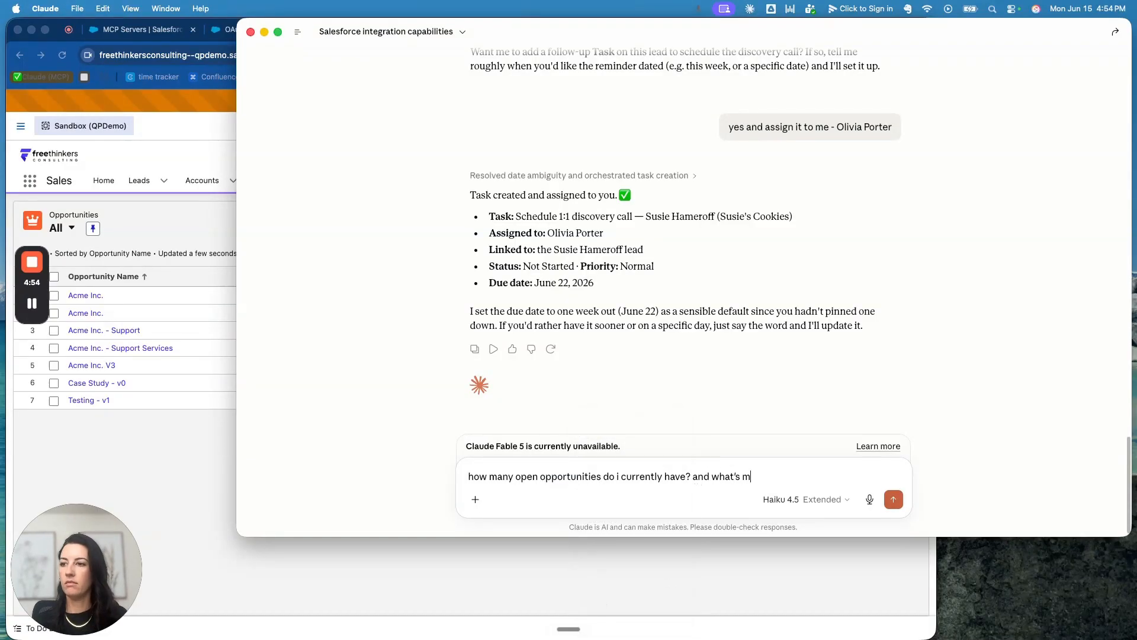
pyautogui.write('y total ')
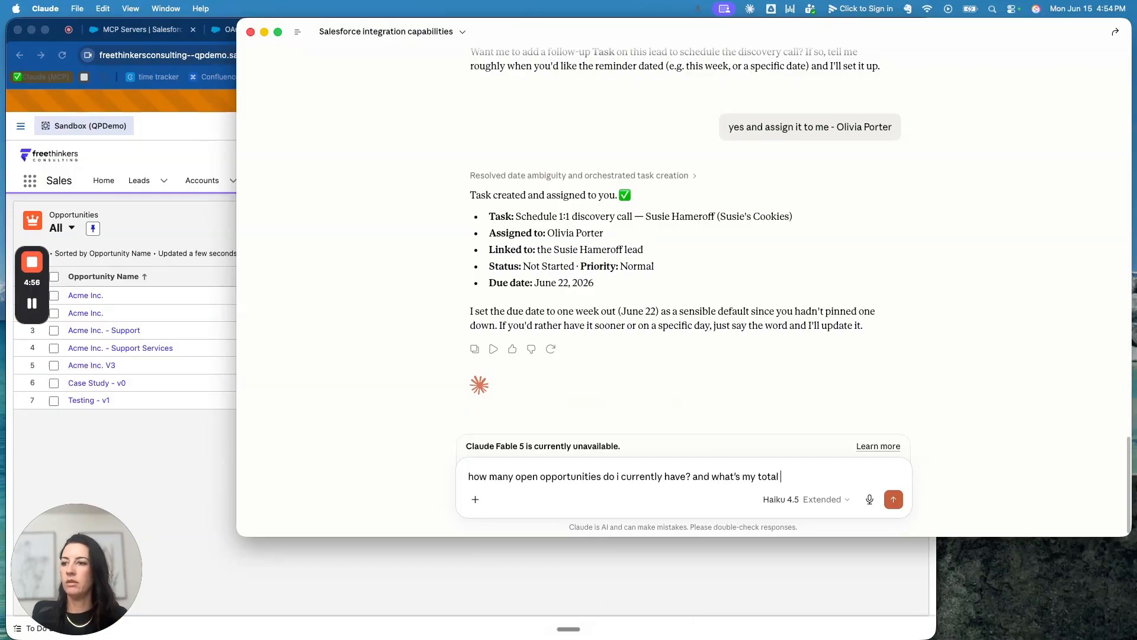
pyautogui.write('pipeline?')
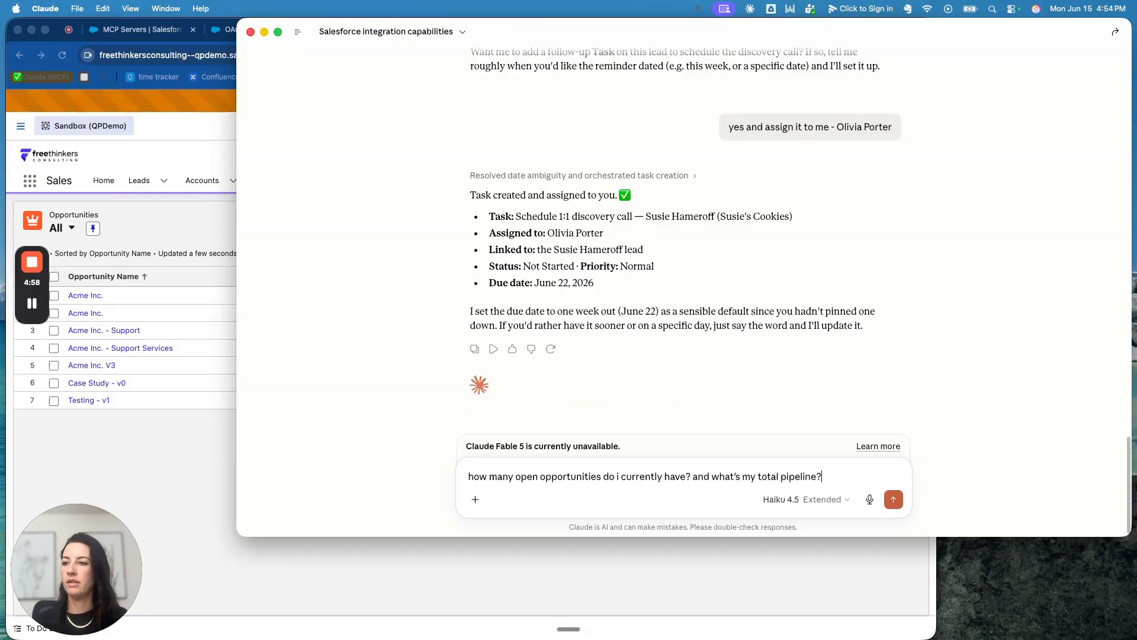
pyautogui.press('Return')
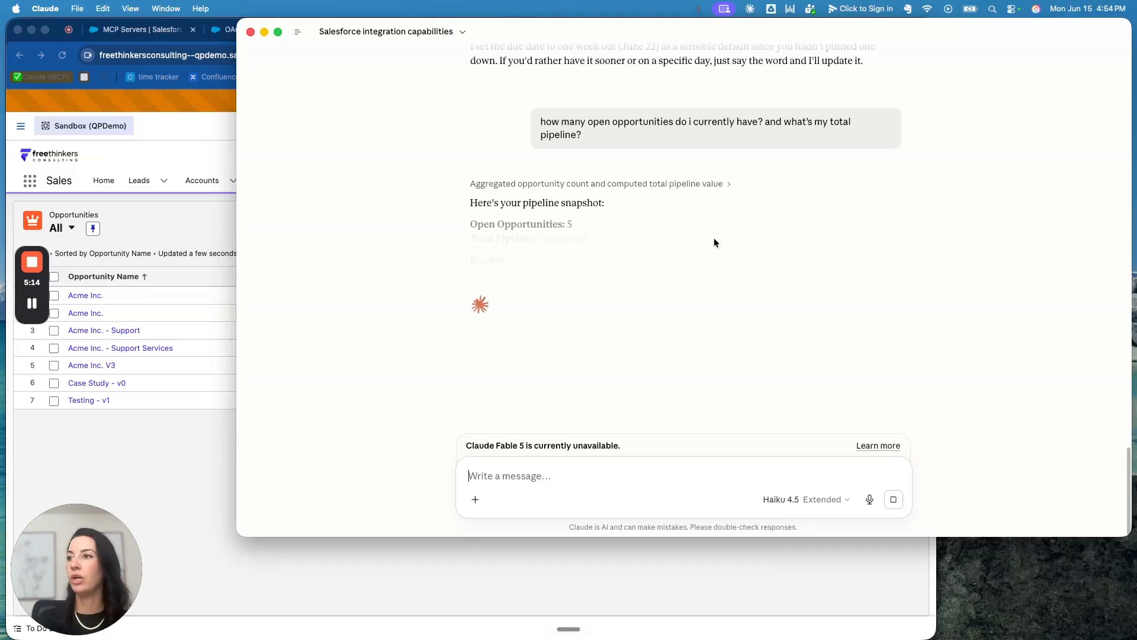
# Review Claude's pipeline snapshot, opportunity breakdown and quick note, and compare them with the Opportunities list in Salesforce
pyautogui.moveTo(540, 238); pyautogui.dragTo(634, 234)
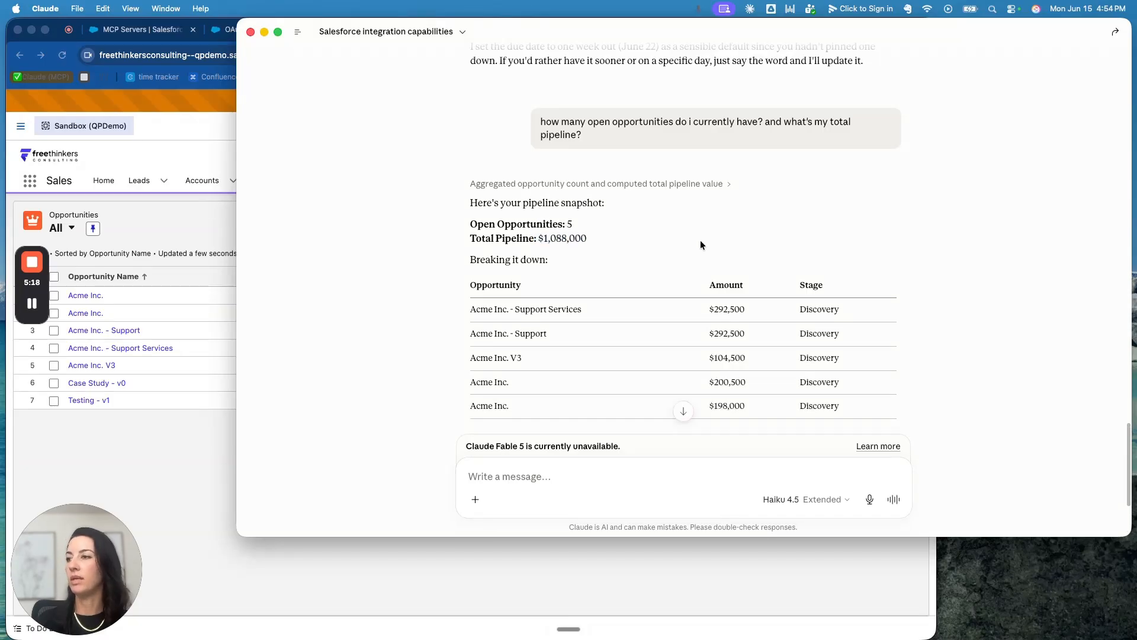
pyautogui.scroll(-2, 699, 246)
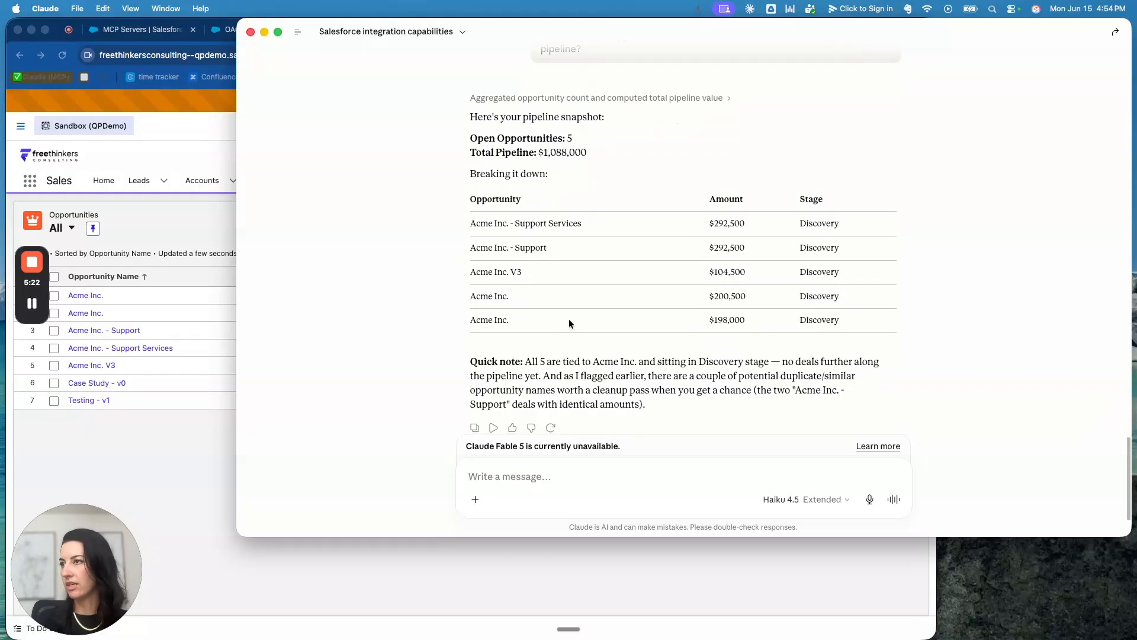
pyautogui.scroll(-2, 591, 313)
pyautogui.moveTo(662, 313); pyautogui.dragTo(595, 238)
pyautogui.click(594, 238)
pyautogui.scroll(3, 599, 247)
pyautogui.scroll(-3, 602, 251)
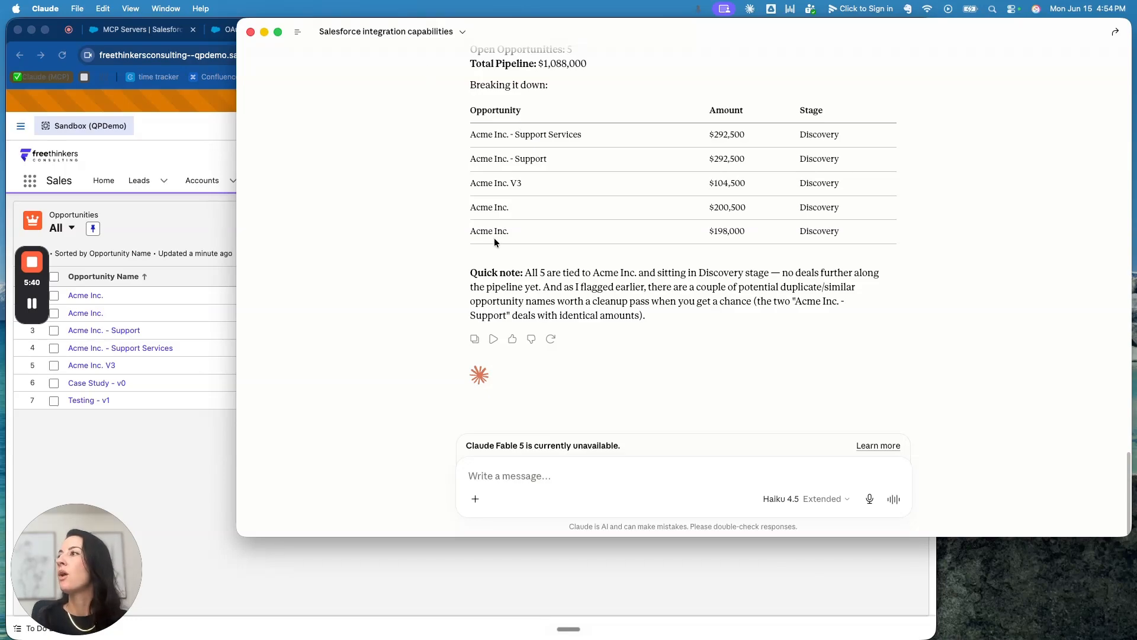
pyautogui.click(176, 340)
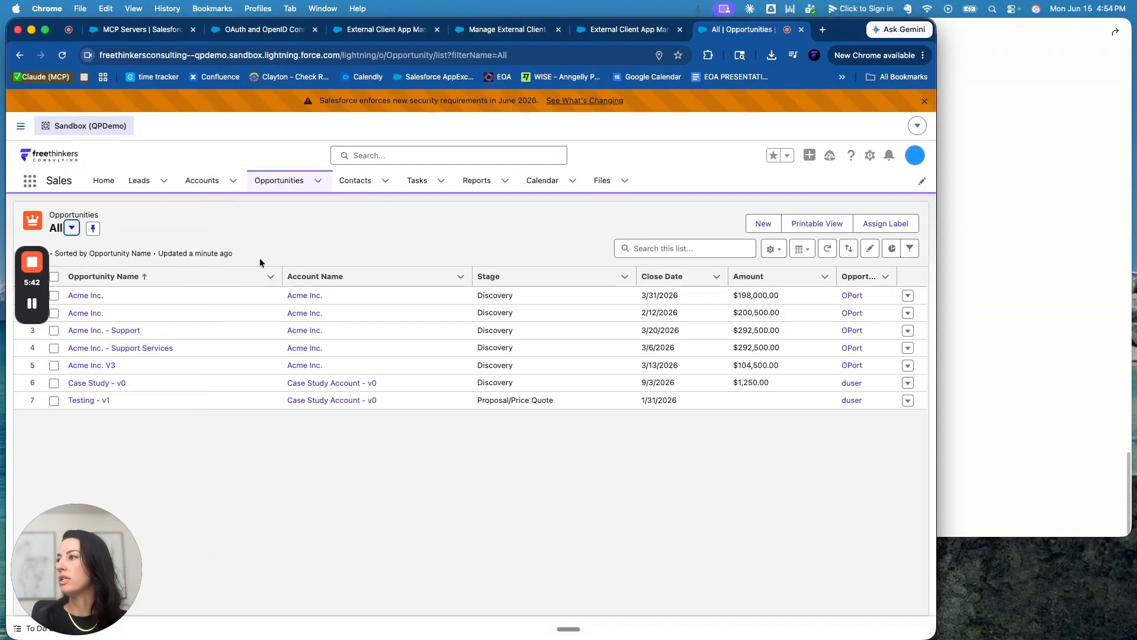
# Open Salesforce Setup in a new browser tab, search the setup pages for "mcp" and open the MCP Servers page of the catalog
pyautogui.click(142, 31)
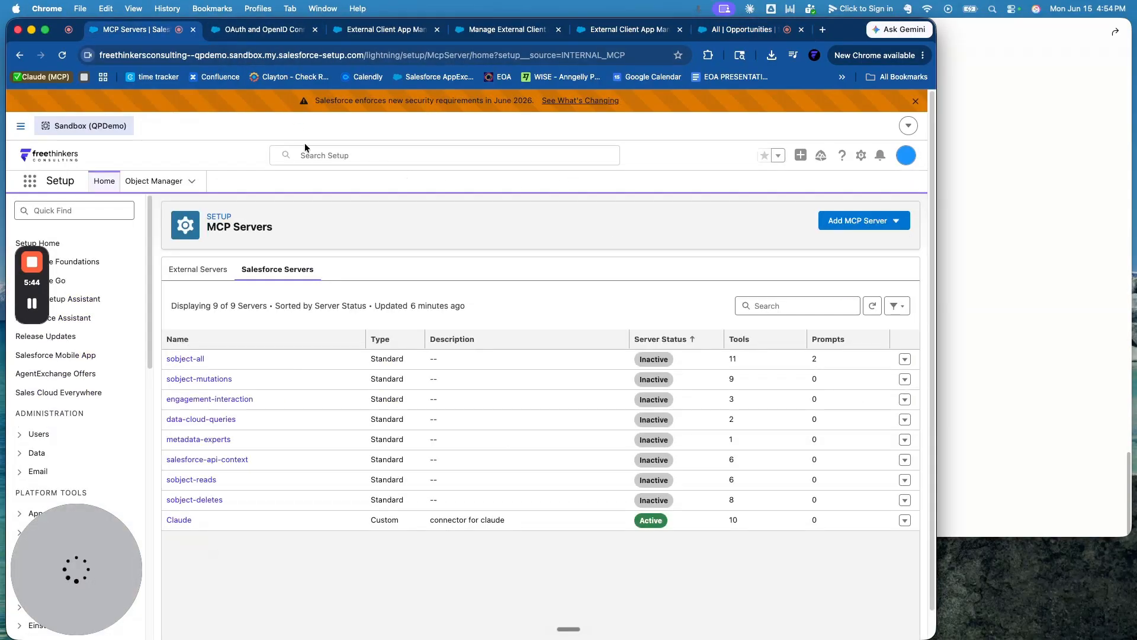
pyautogui.click(859, 156)
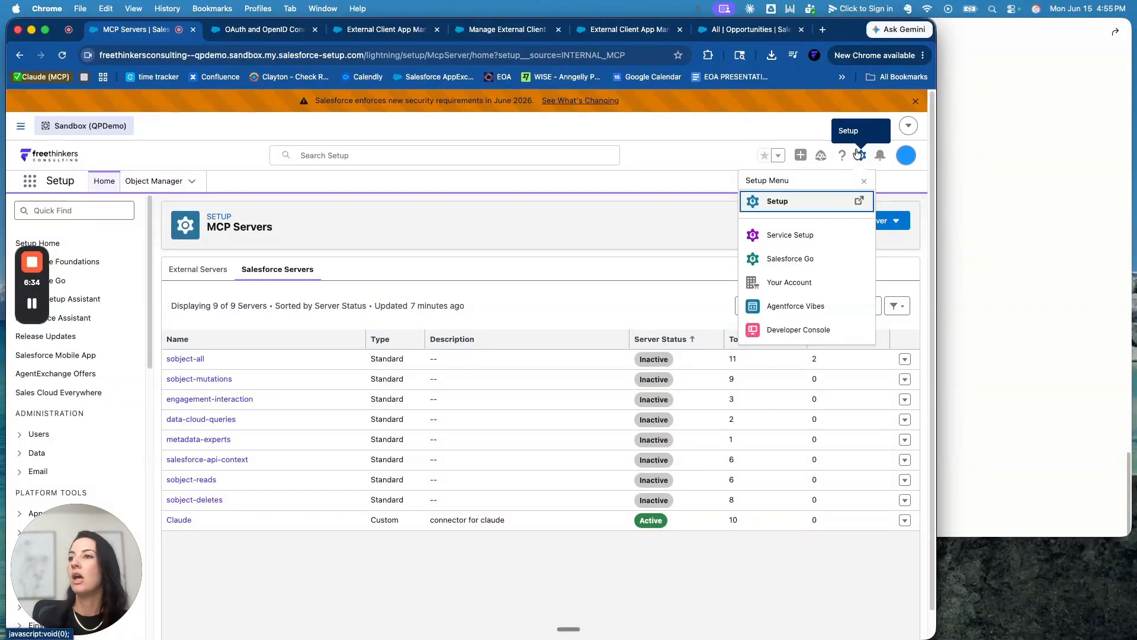
pyautogui.click(862, 157)
pyautogui.click(863, 161)
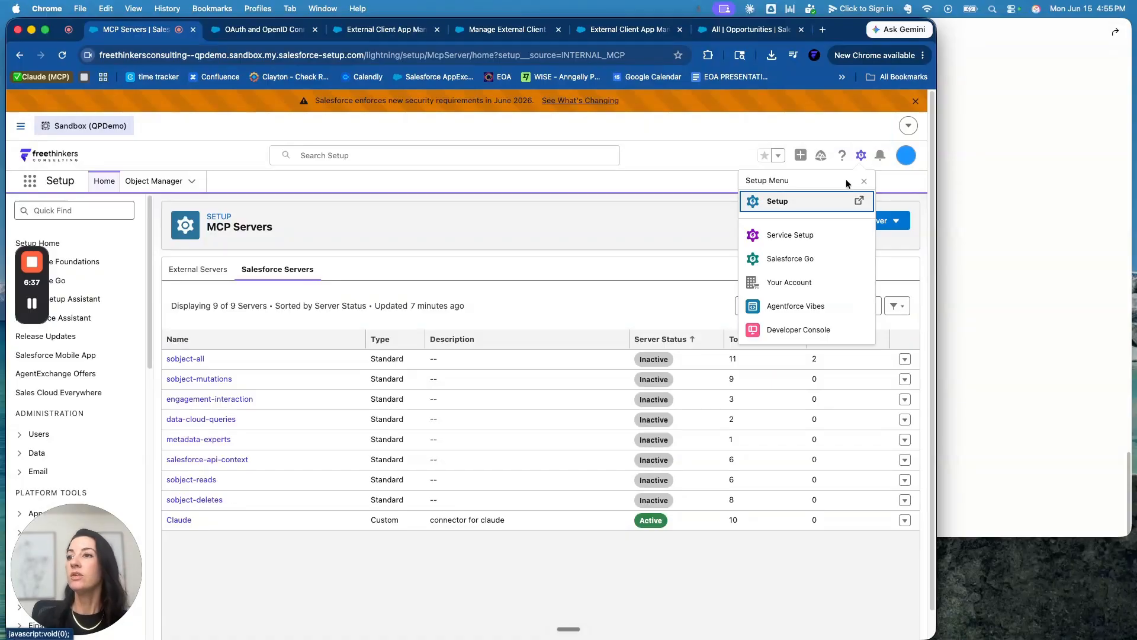
pyautogui.click(787, 204)
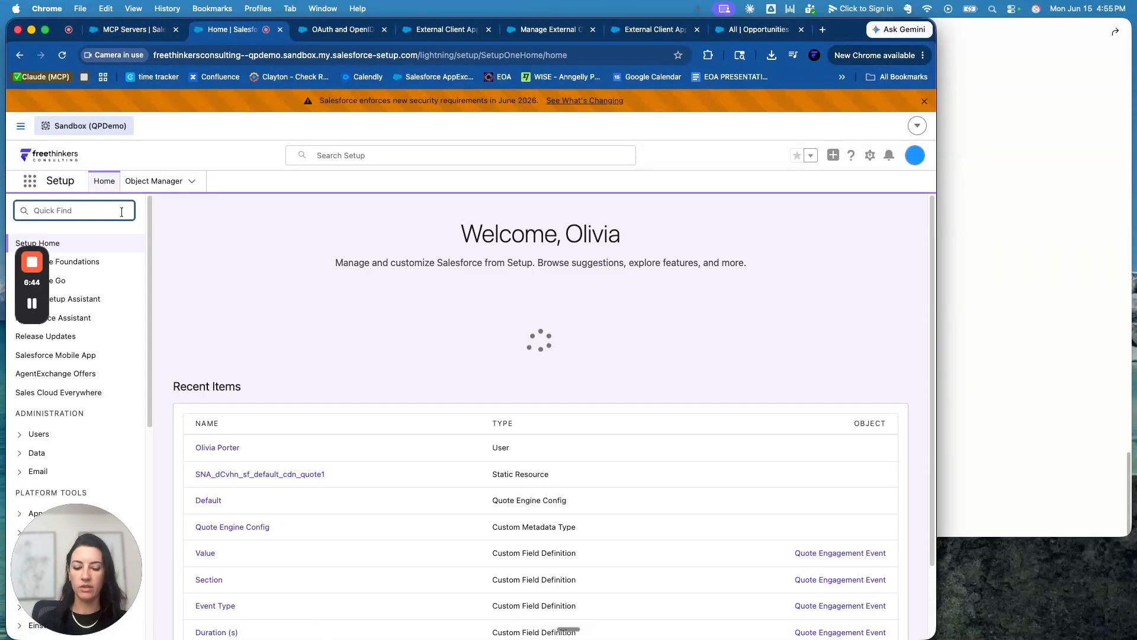
pyautogui.write('mcp')
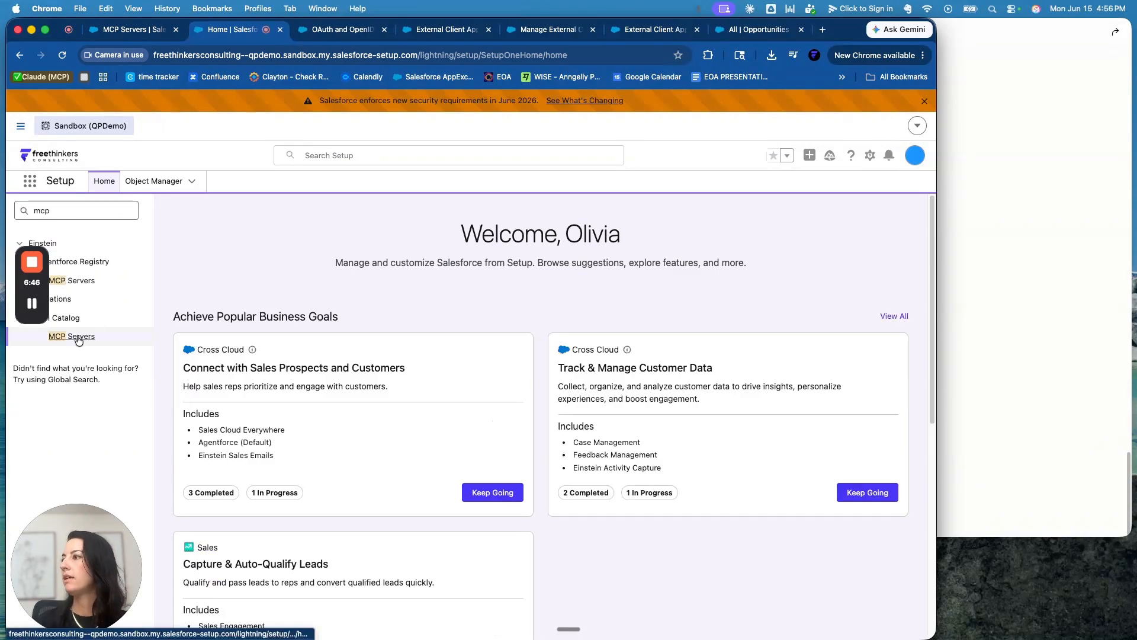
pyautogui.click(79, 336)
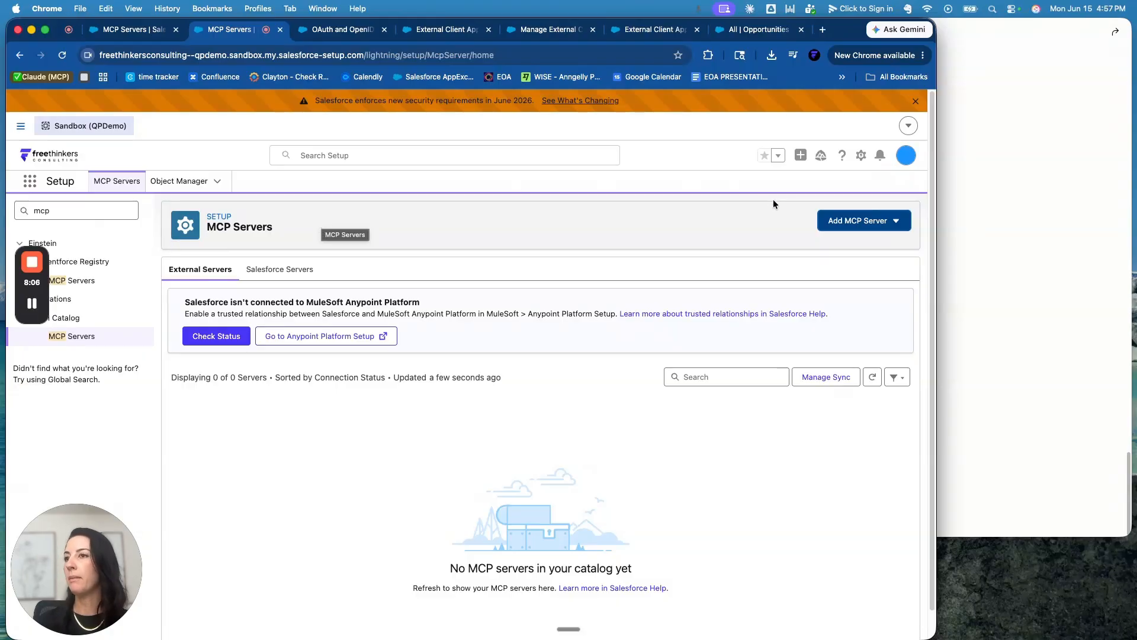
# Create a Salesforce MCP server with the label and name Clade2 and the description "this is a second connector for Claude"
pyautogui.click(845, 243)
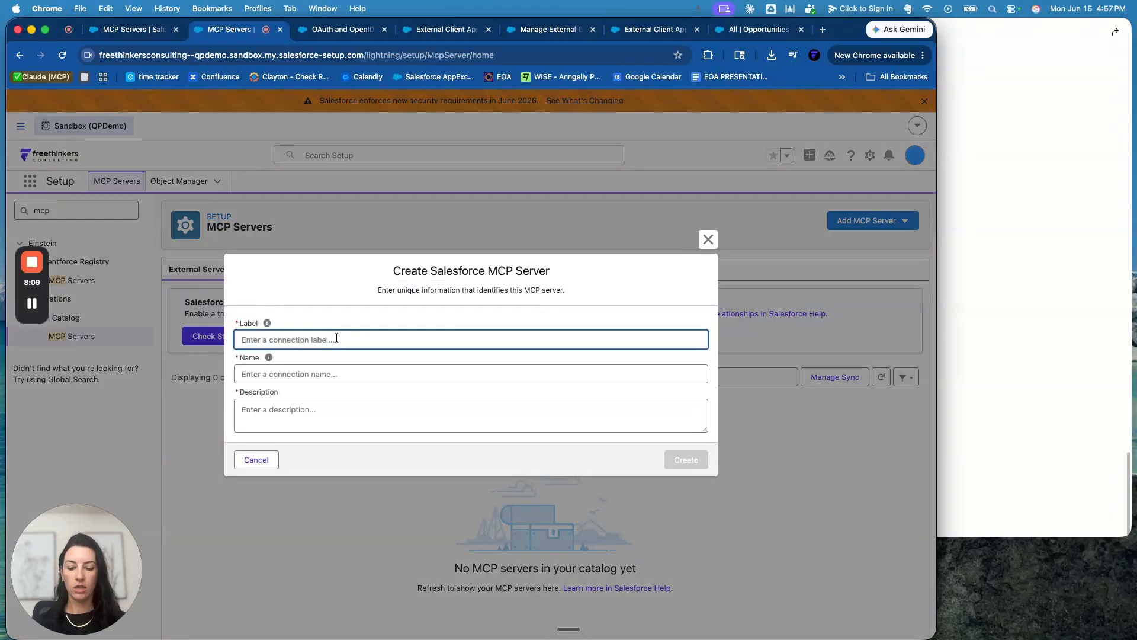
pyautogui.write('Clade2')
pyautogui.click(363, 408)
pyautogui.write('this')
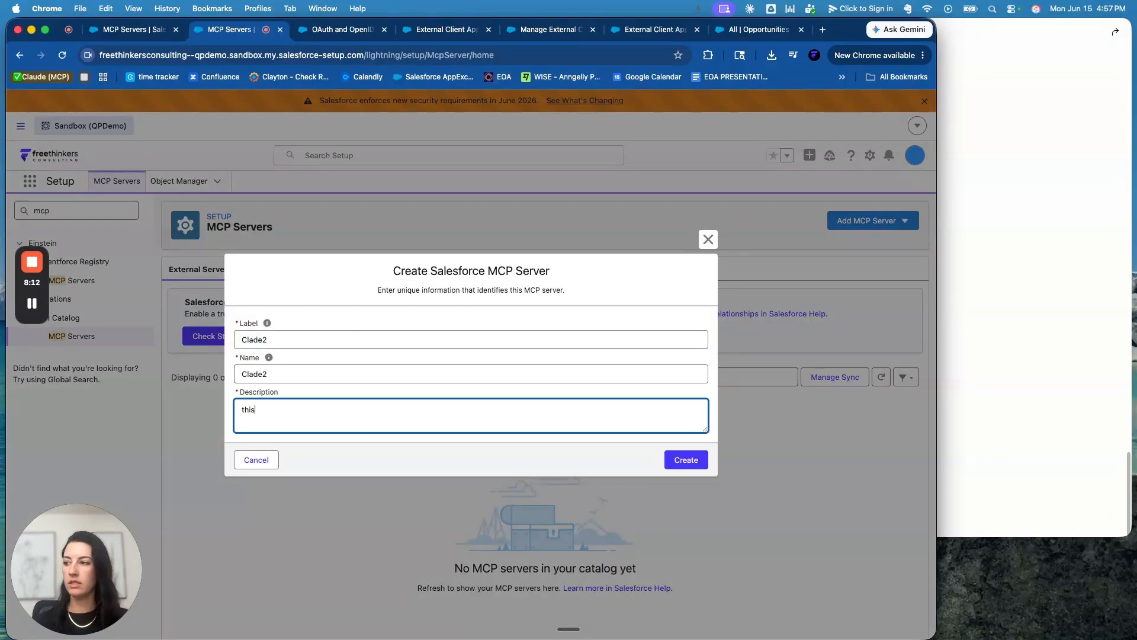
pyautogui.write(' is an  se')
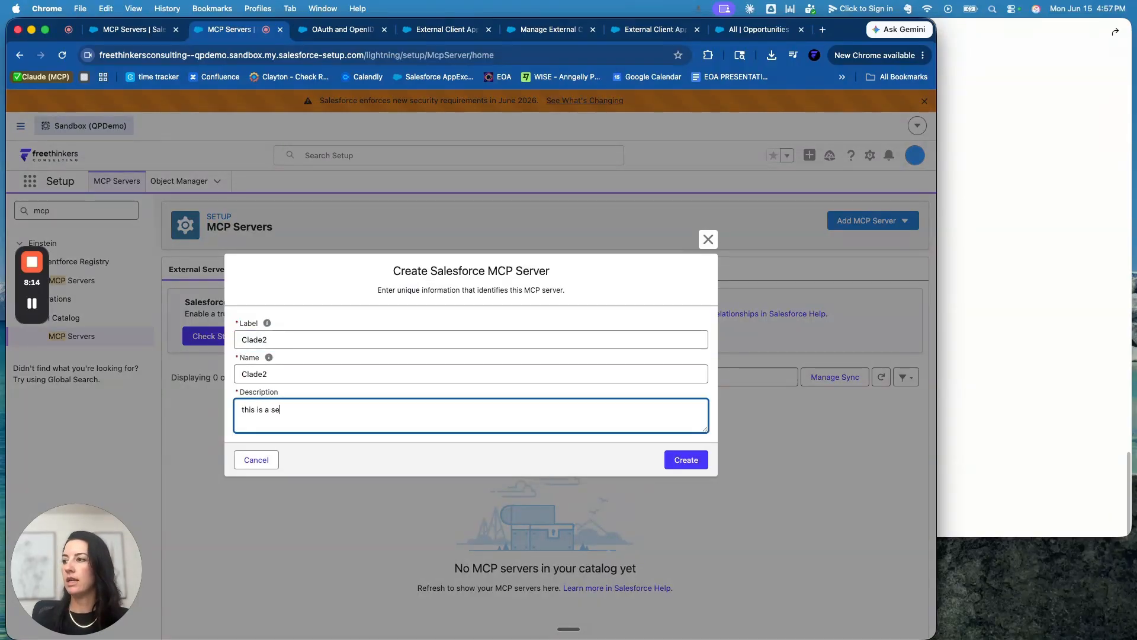
pyautogui.write('cond connector for Claude')
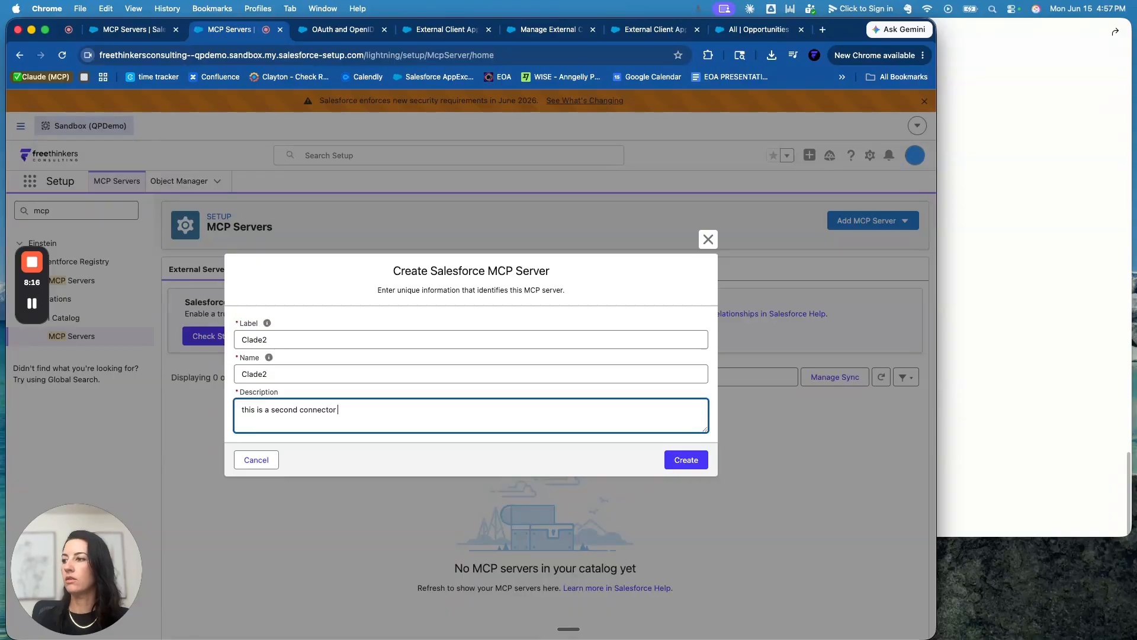
pyautogui.click(682, 462)
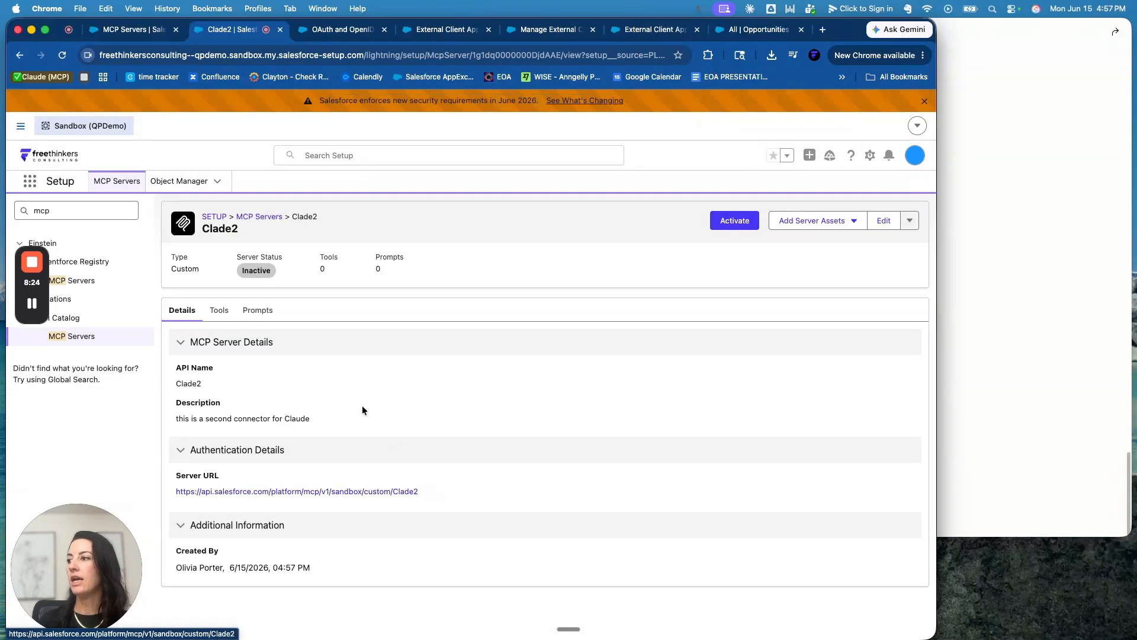
# Review the Clade2 server's details, tools and prompts, and view the kinds of server assets that can be added
pyautogui.moveTo(190, 418); pyautogui.dragTo(365, 420)
pyautogui.click(365, 420)
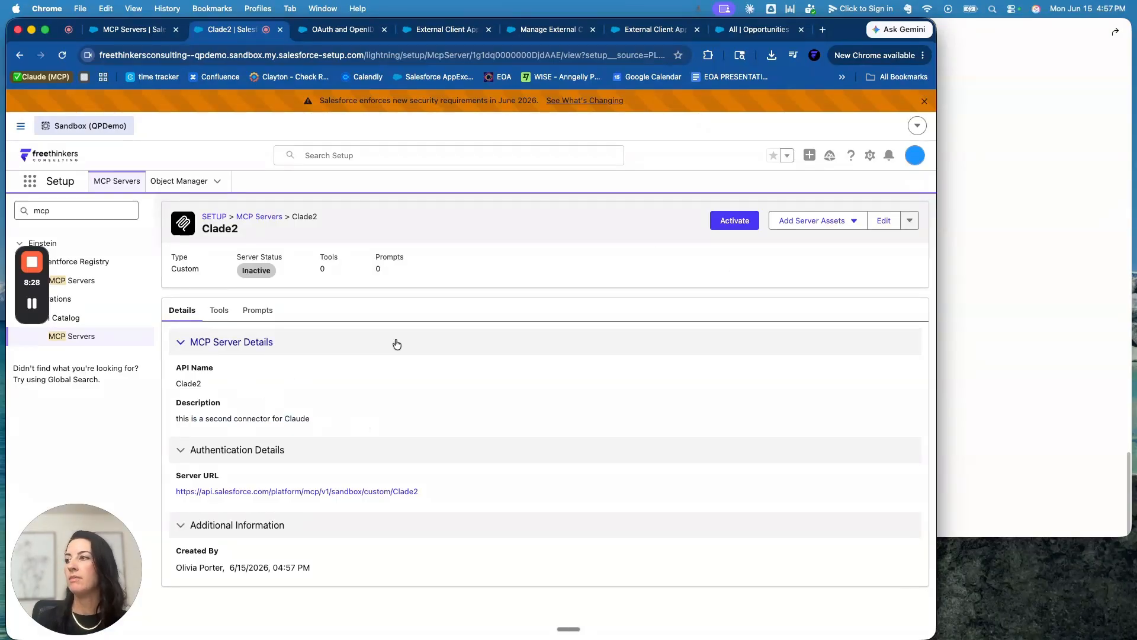
pyautogui.click(218, 310)
pyautogui.click(255, 314)
pyautogui.click(218, 312)
pyautogui.click(199, 313)
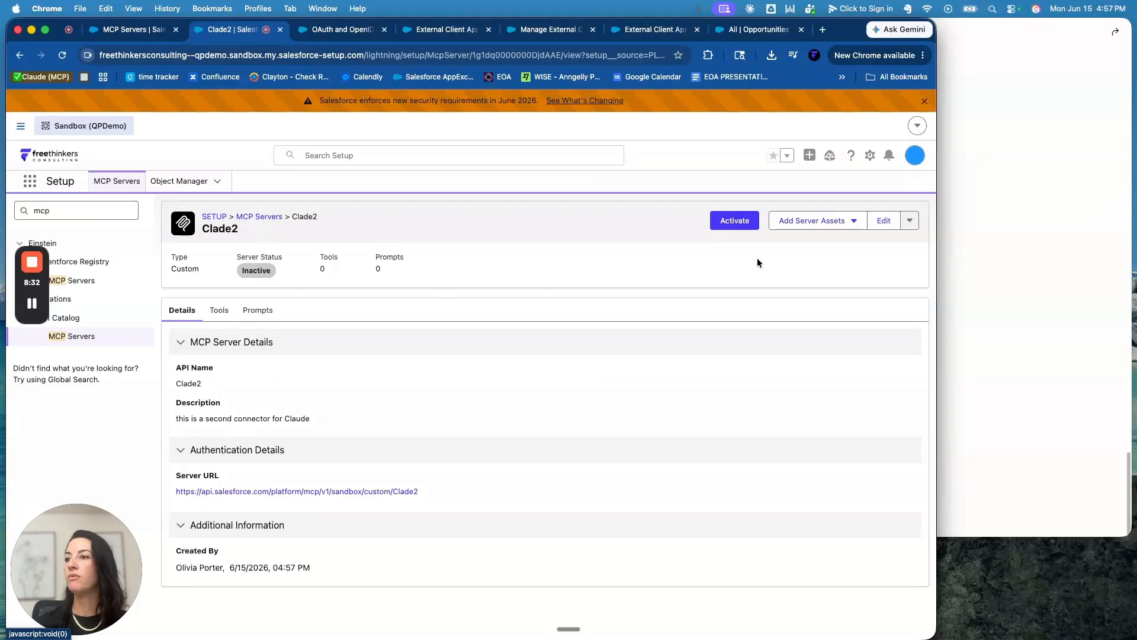
pyautogui.click(835, 222)
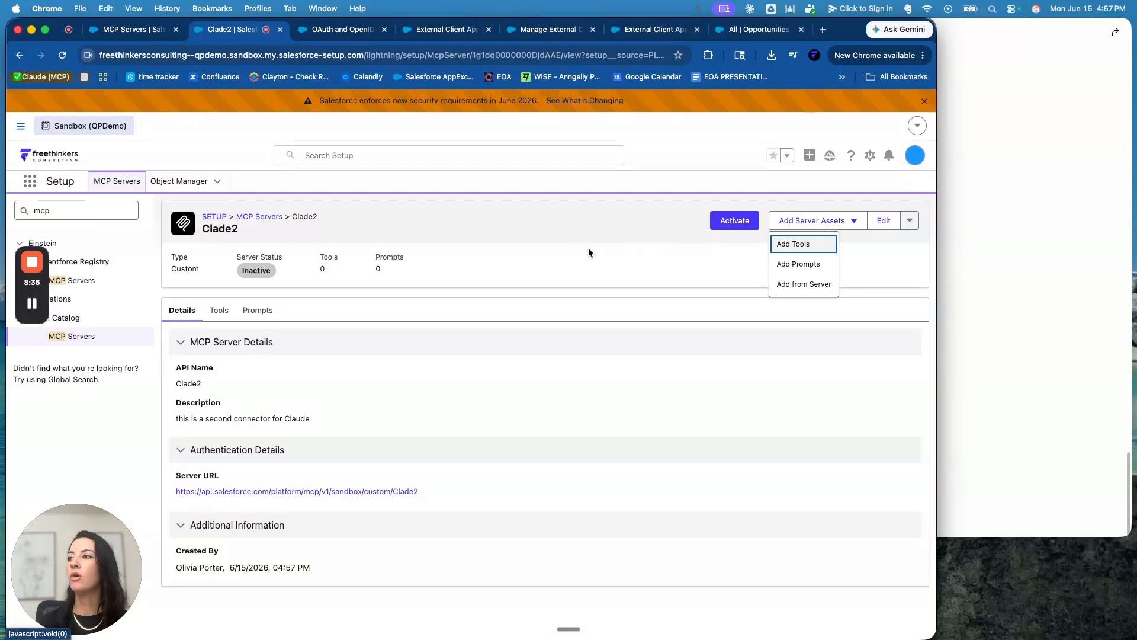
# Return to the MCP Servers list, open the Claude server and review its tools for querying, creating, updating and deleting records
pyautogui.click(264, 222)
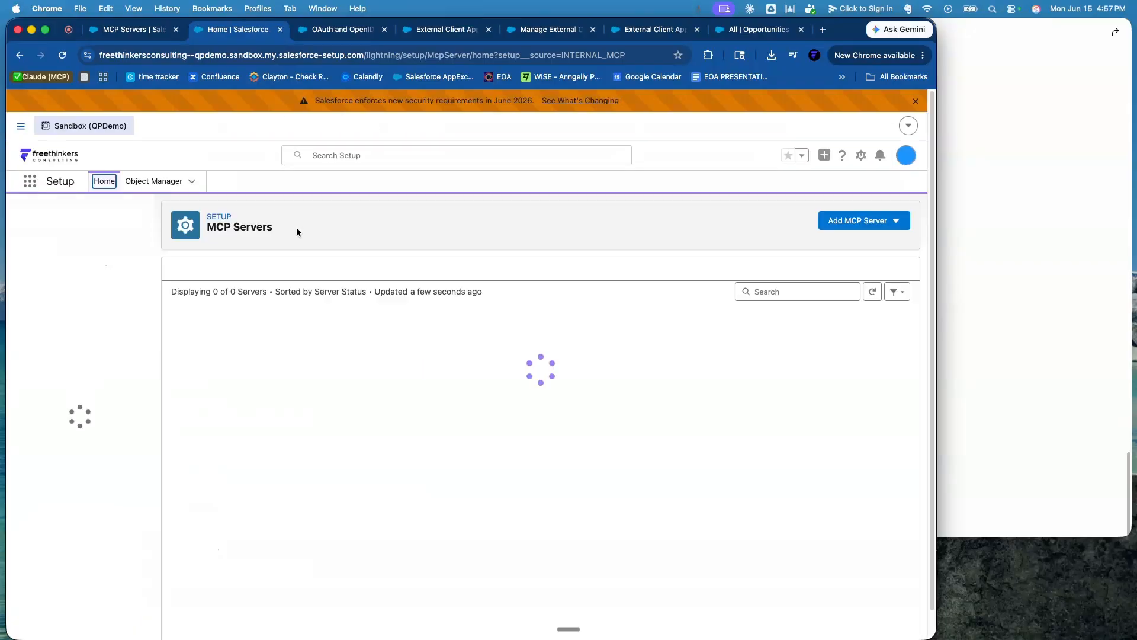
pyautogui.click(207, 439)
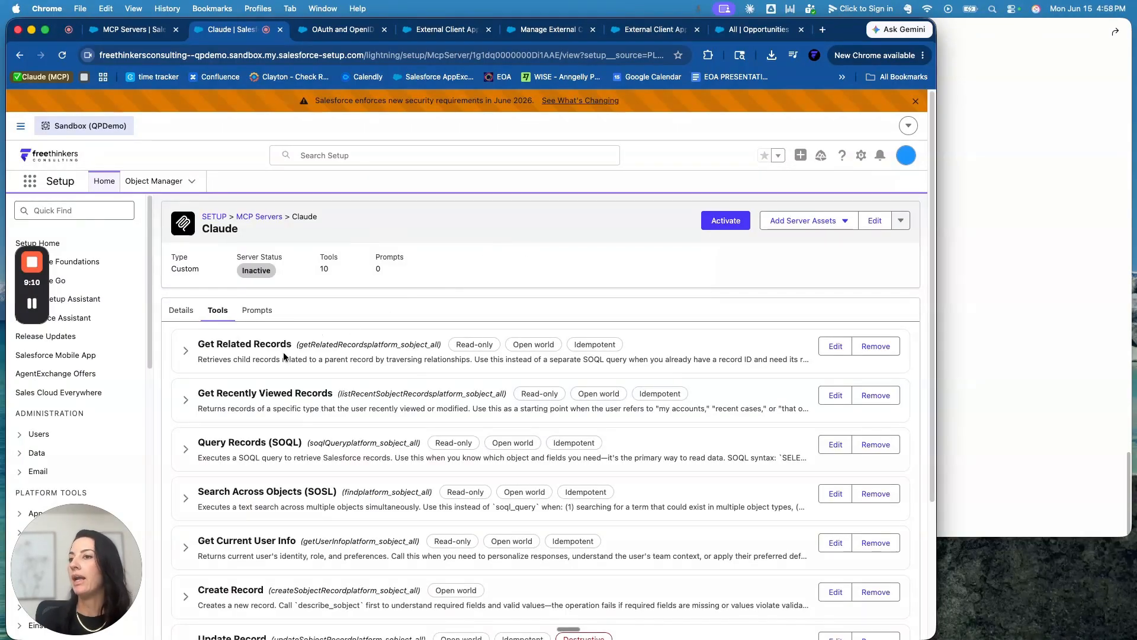
pyautogui.moveTo(296, 392); pyautogui.dragTo(259, 392)
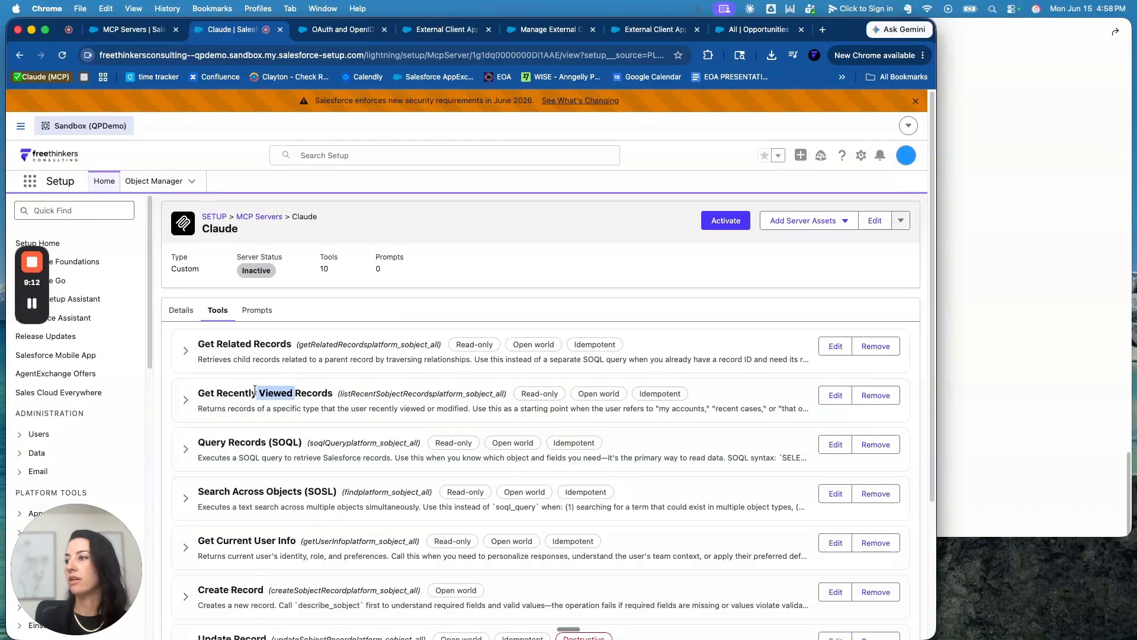
pyautogui.moveTo(278, 443); pyautogui.dragTo(226, 443)
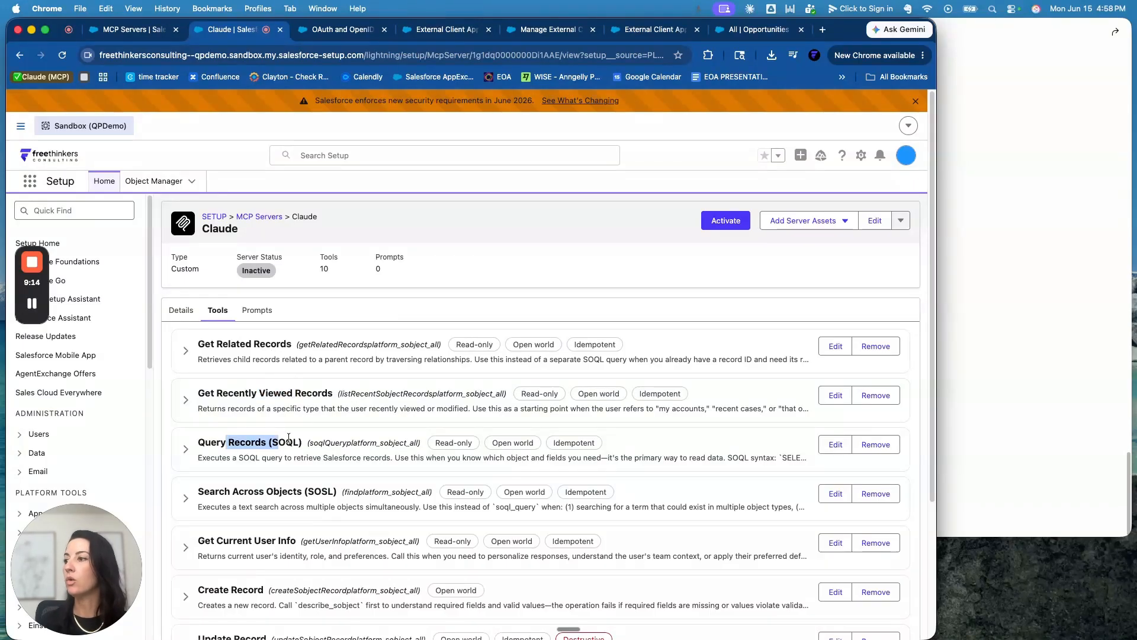
pyautogui.scroll(-1, 314, 461)
pyautogui.moveTo(313, 461); pyautogui.dragTo(238, 462)
pyautogui.click(278, 507)
pyautogui.scroll(-3, 276, 434)
pyautogui.scroll(-2, 276, 433)
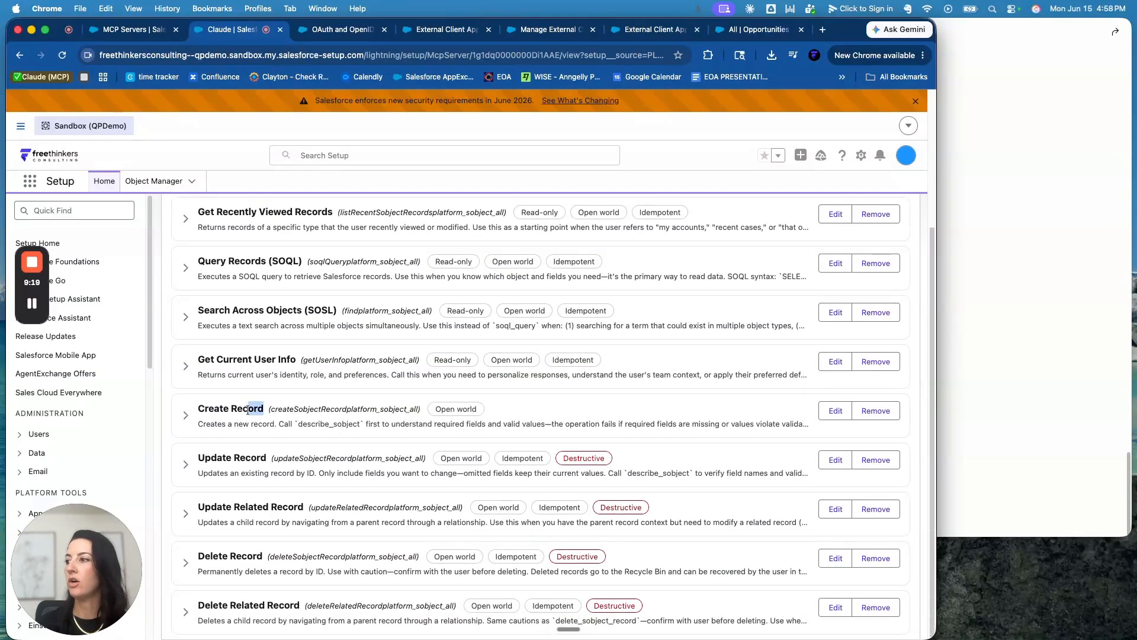
pyautogui.moveTo(279, 464); pyautogui.dragTo(211, 507)
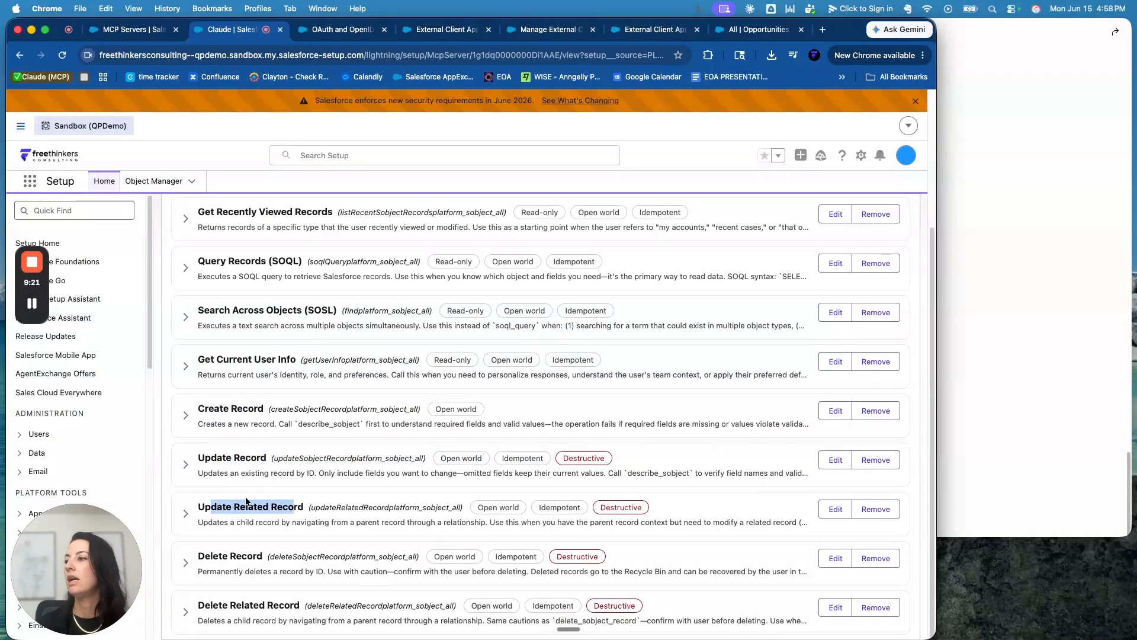
pyautogui.moveTo(256, 562); pyautogui.dragTo(198, 561)
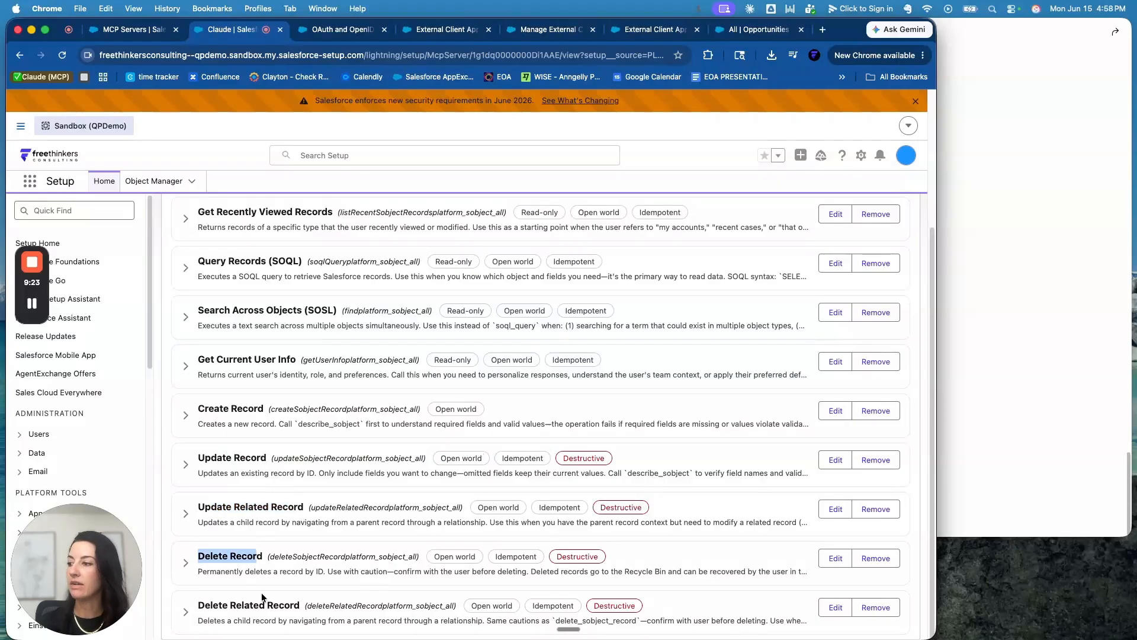
# Examine the label, name, description and annotations of the Claude server's Get Related Records tool without changing them
pyautogui.moveTo(279, 605); pyautogui.dragTo(223, 604)
pyautogui.scroll(3, 408, 308)
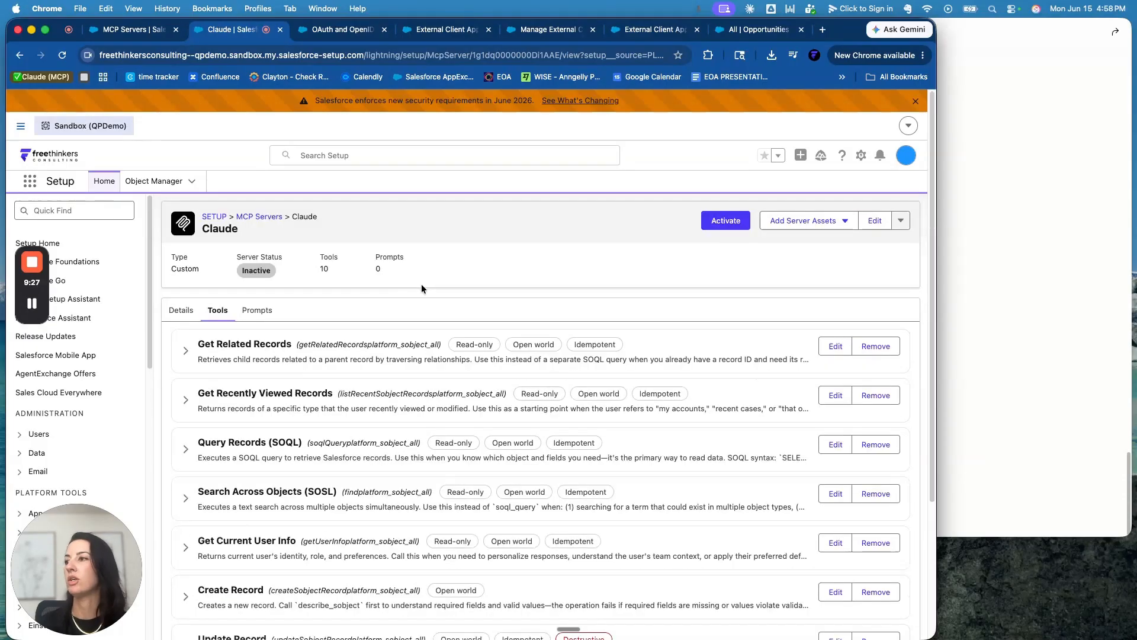
pyautogui.click(835, 346)
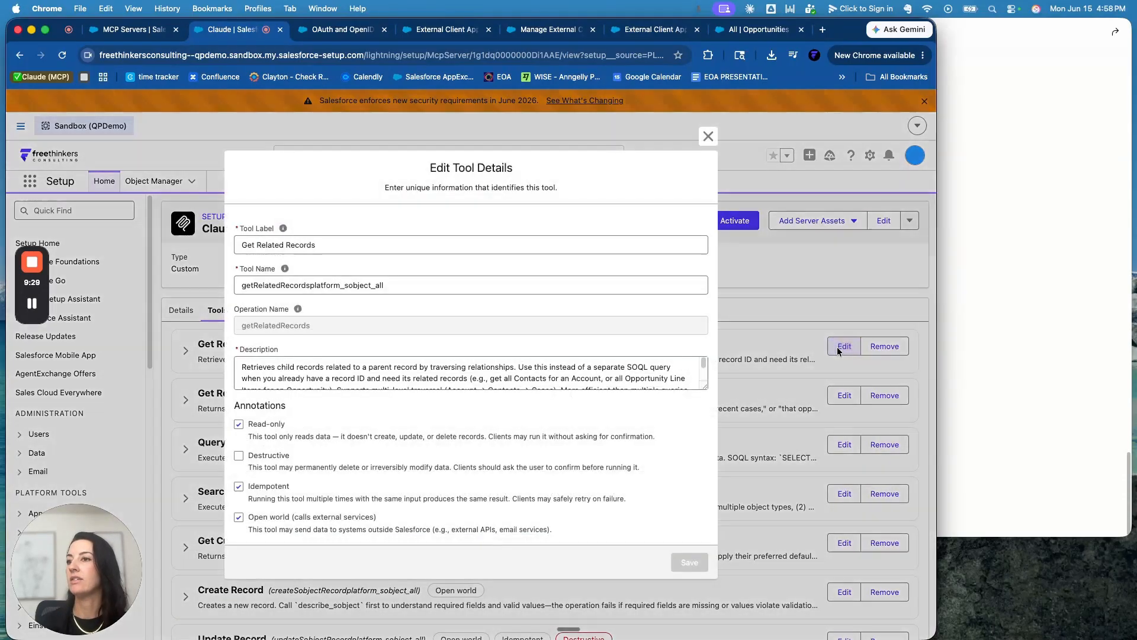
pyautogui.scroll(-2, 541, 370)
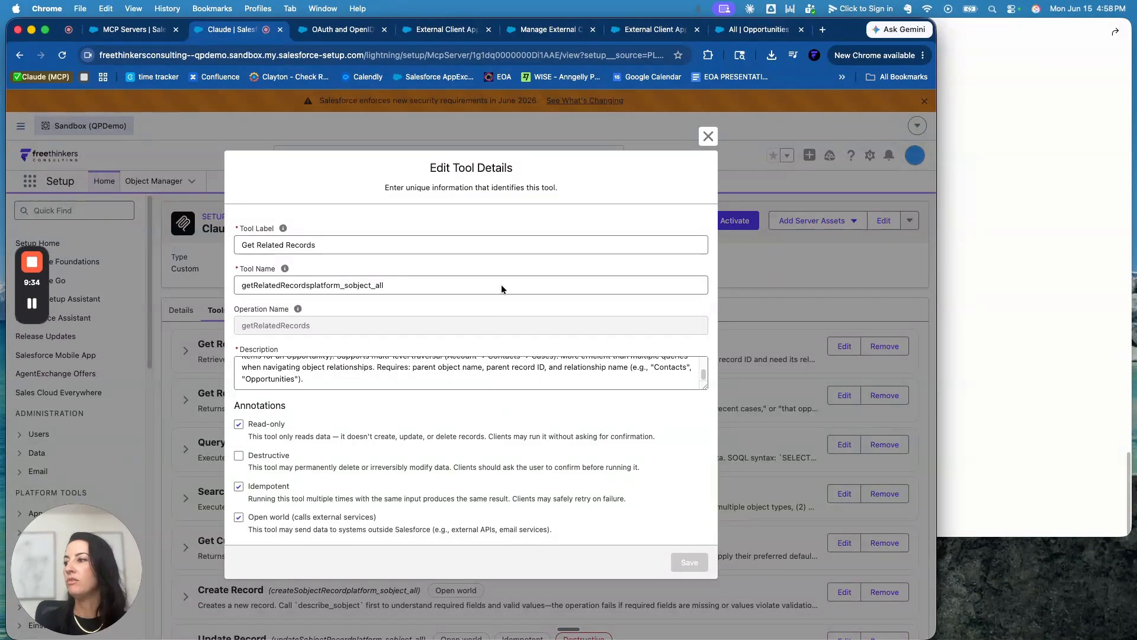
pyautogui.click(709, 136)
# View the Apex actions and the other tool sources that can be added to the Claude server, adding none
pyautogui.click(808, 229)
pyautogui.click(802, 243)
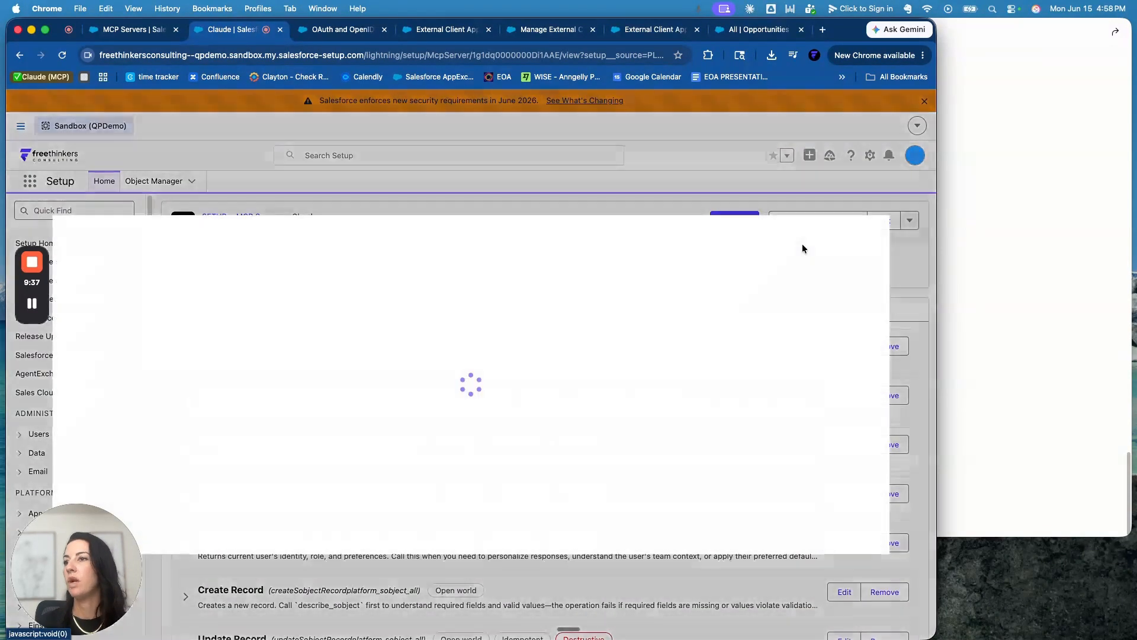
pyautogui.click(145, 228)
pyautogui.click(143, 193)
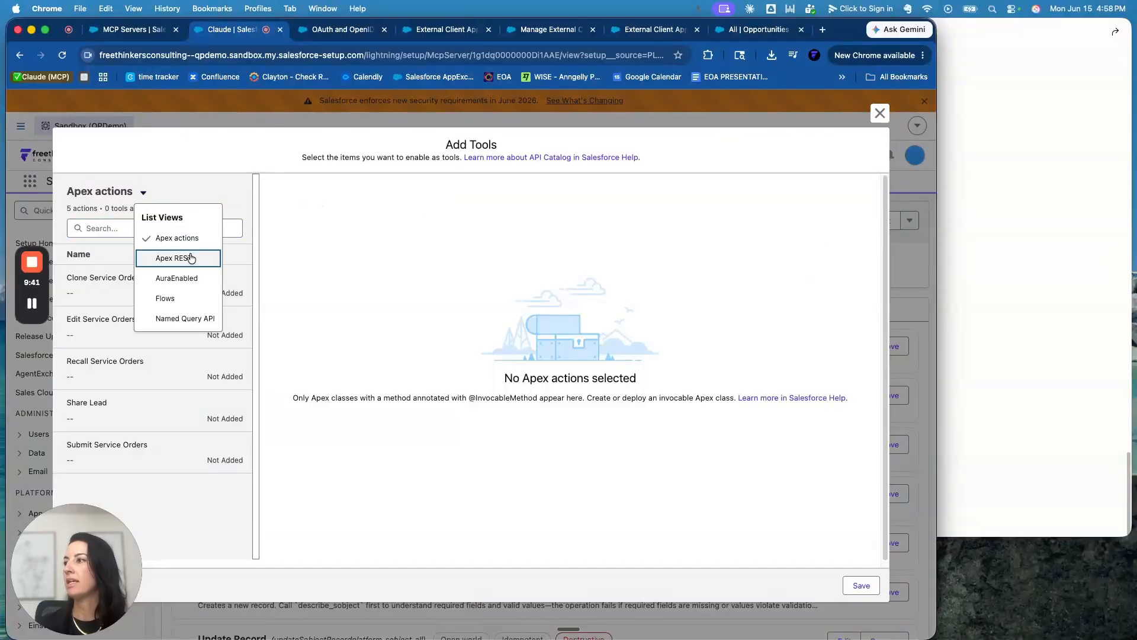
pyautogui.click(121, 232)
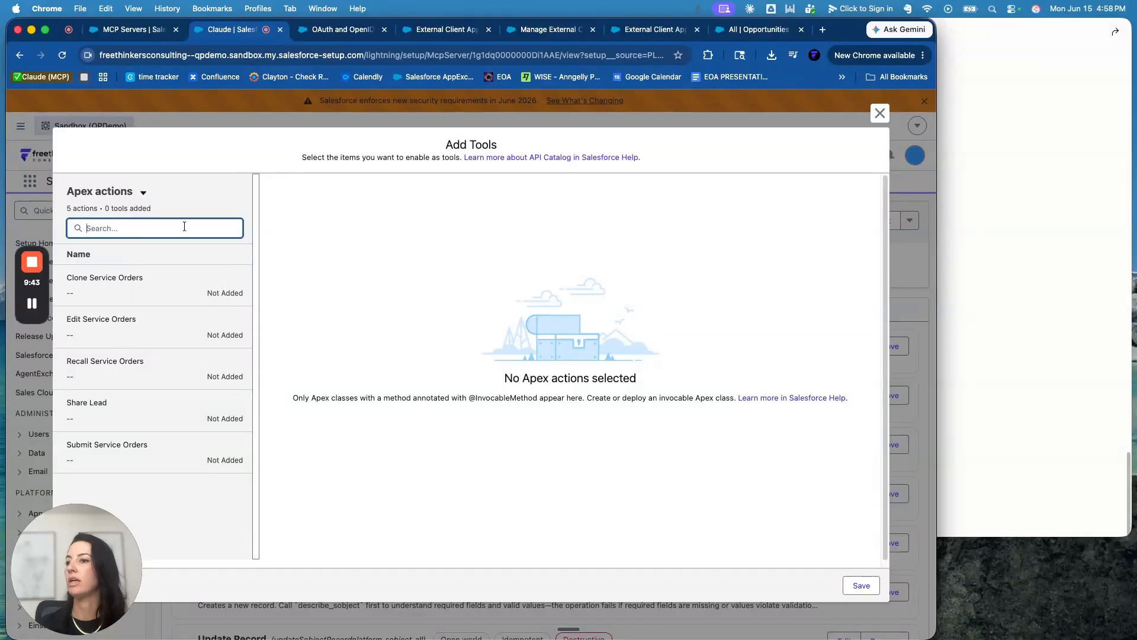
pyautogui.press('Escape')
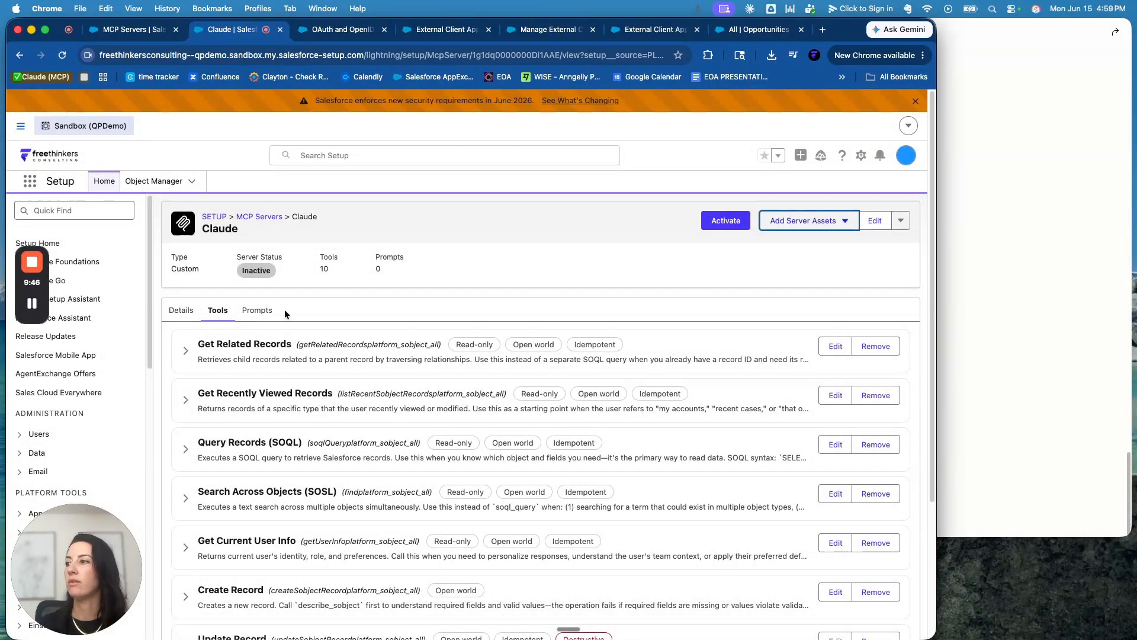
# Check the Claude server's prompts and view the Prompt Builder templates available to add, adding none
pyautogui.click(270, 310)
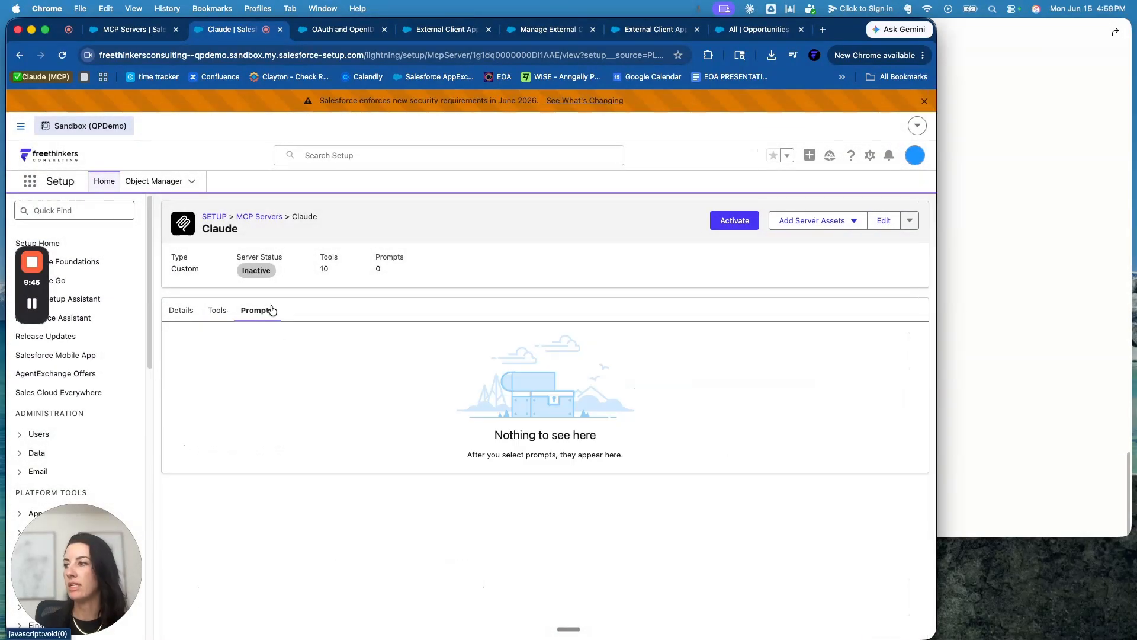
pyautogui.click(812, 221)
pyautogui.click(823, 265)
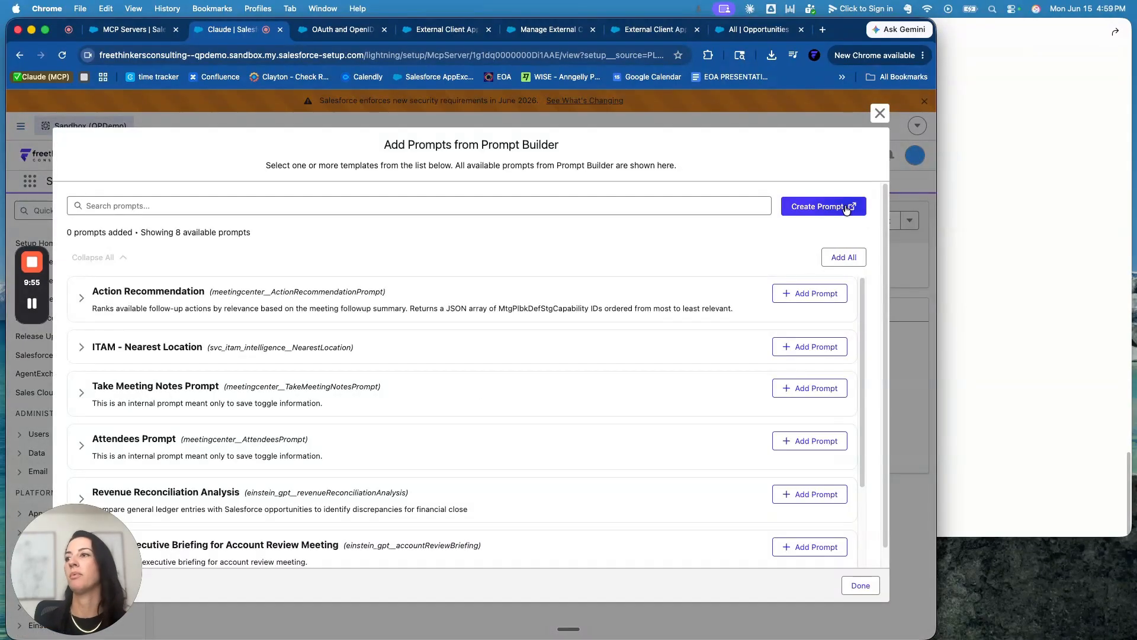
pyautogui.click(880, 114)
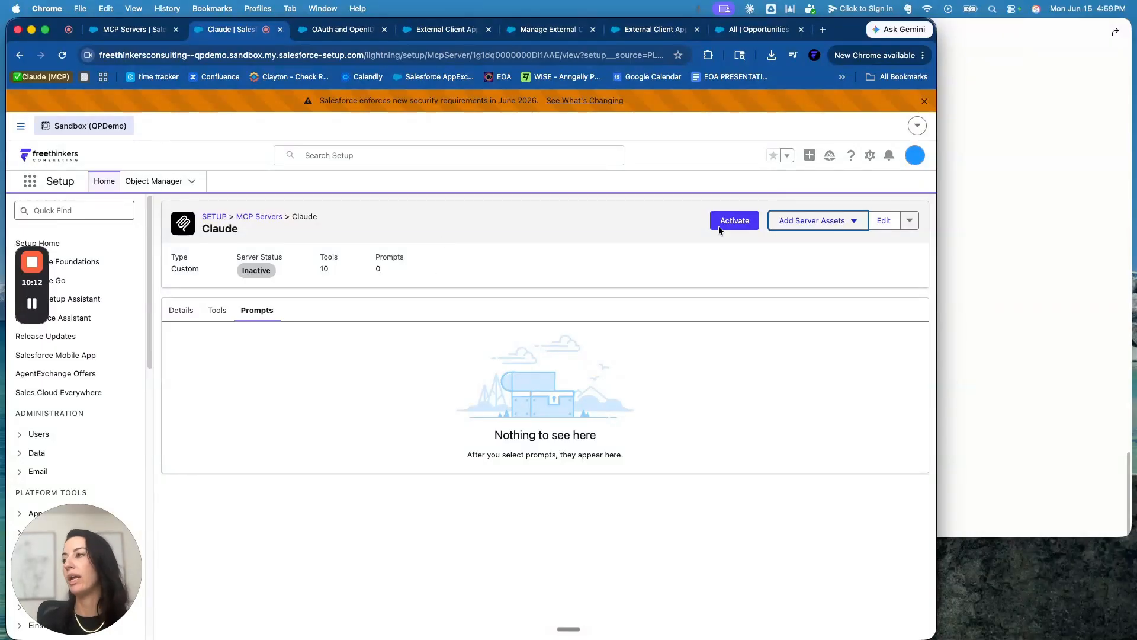
# Show the Claude server's details and activate the server
pyautogui.click(181, 311)
pyautogui.click(727, 221)
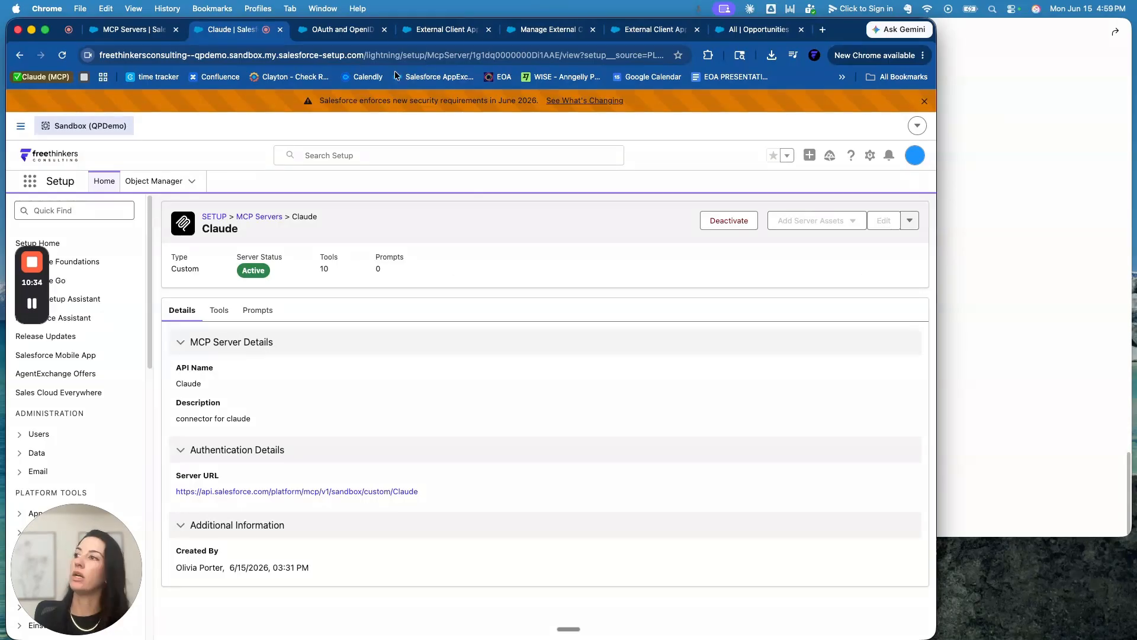
# Switch to the browser tab with the Clade MCP Client App and open the External Client App Manager in Setup
pyautogui.moveTo(444, 29); pyautogui.dragTo(361, 29)
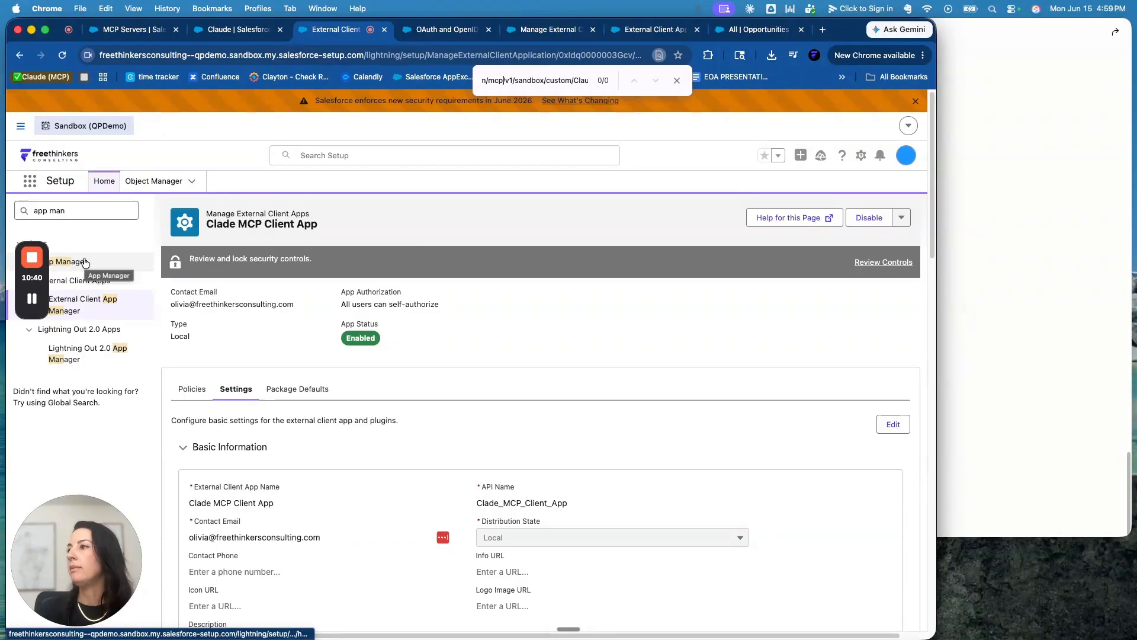
pyautogui.click(86, 210)
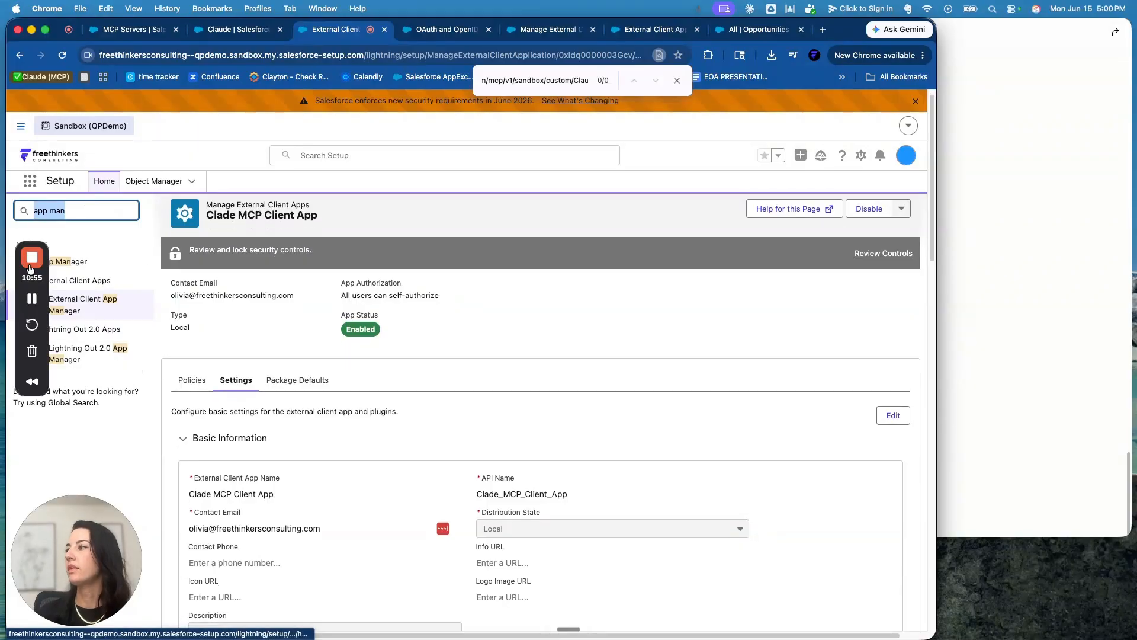
pyautogui.moveTo(20, 283); pyautogui.dragTo(20, 357)
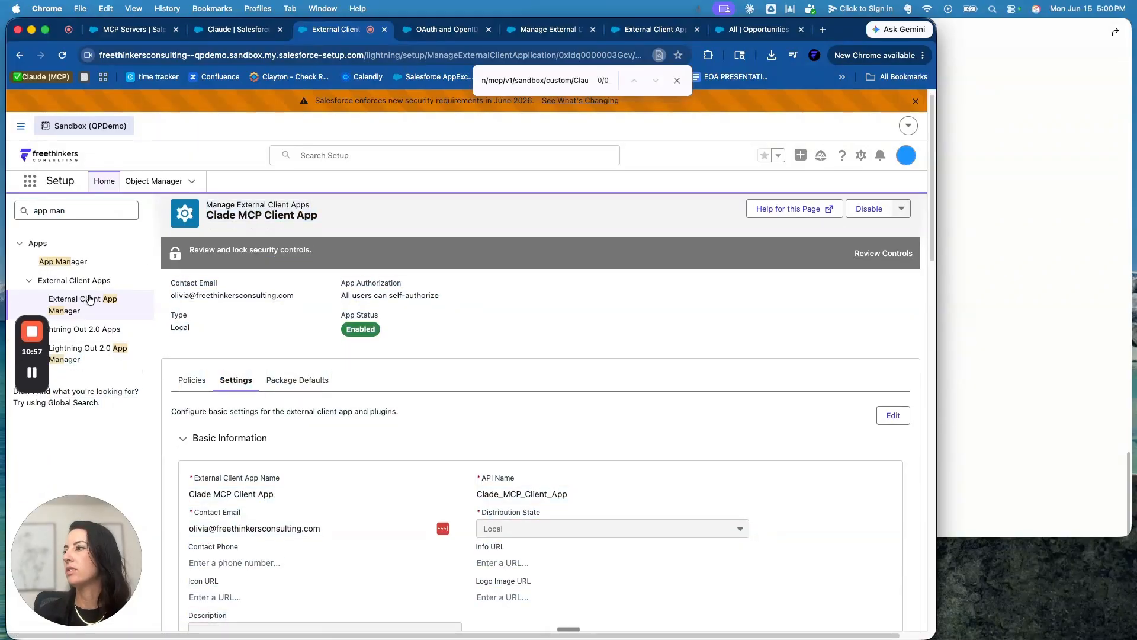
pyautogui.tripleClick(115, 210)
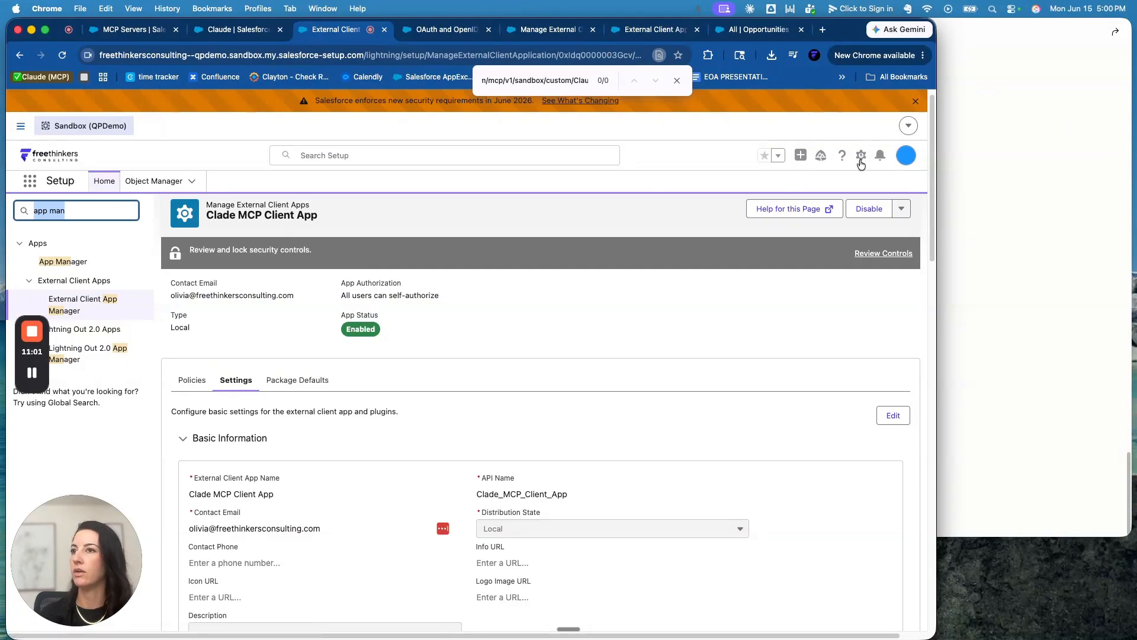
pyautogui.click(861, 164)
pyautogui.click(117, 211)
pyautogui.tripleClick(117, 211)
pyautogui.click(82, 301)
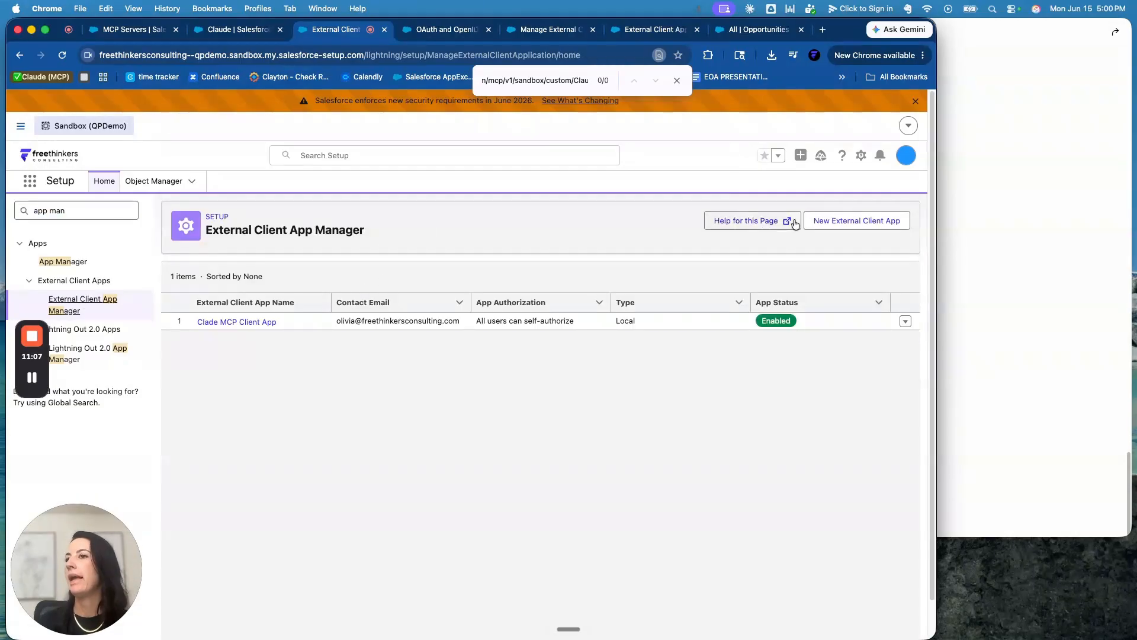
# Start a new external client app and fill in the contact email, leaving the app name and API name empty
pyautogui.click(864, 227)
pyautogui.click(280, 336)
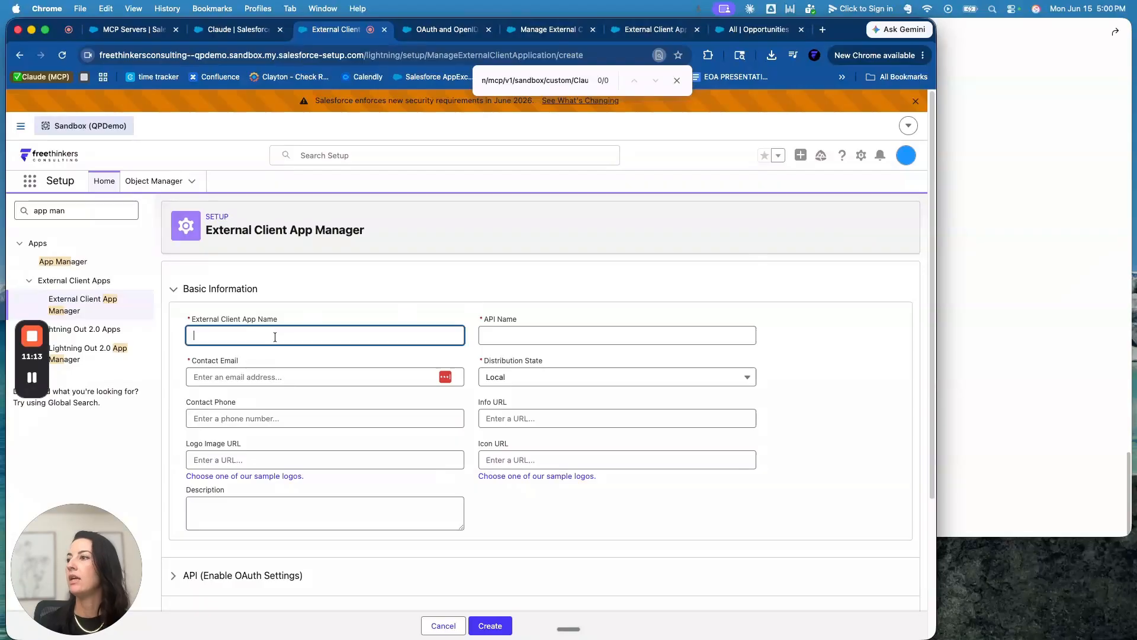
pyautogui.click(565, 336)
pyautogui.click(308, 386)
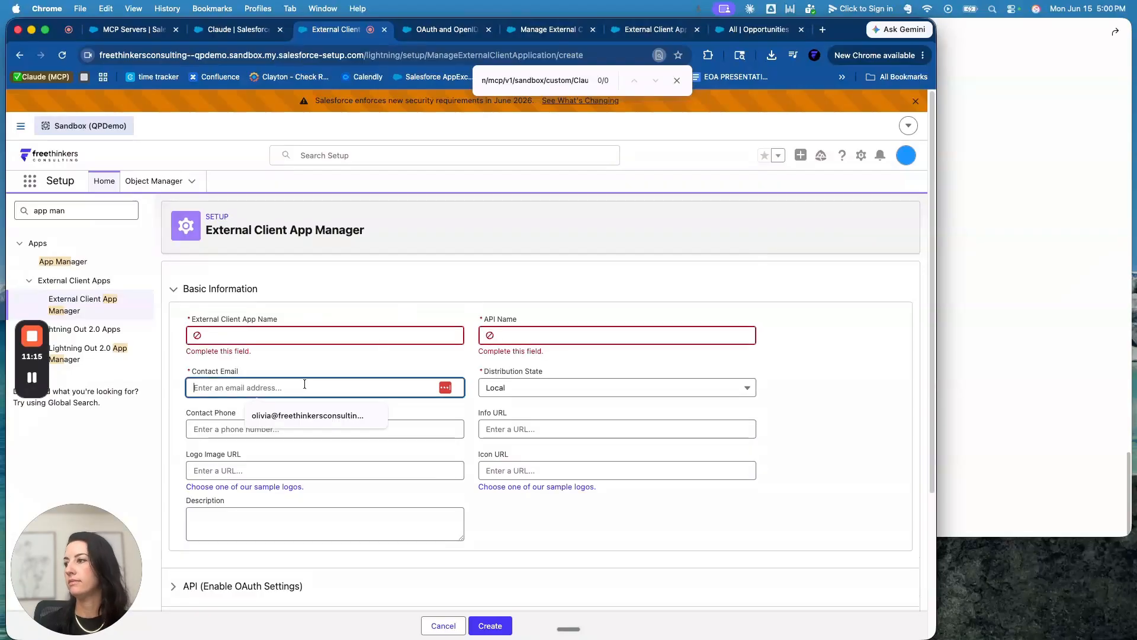
pyautogui.click(343, 415)
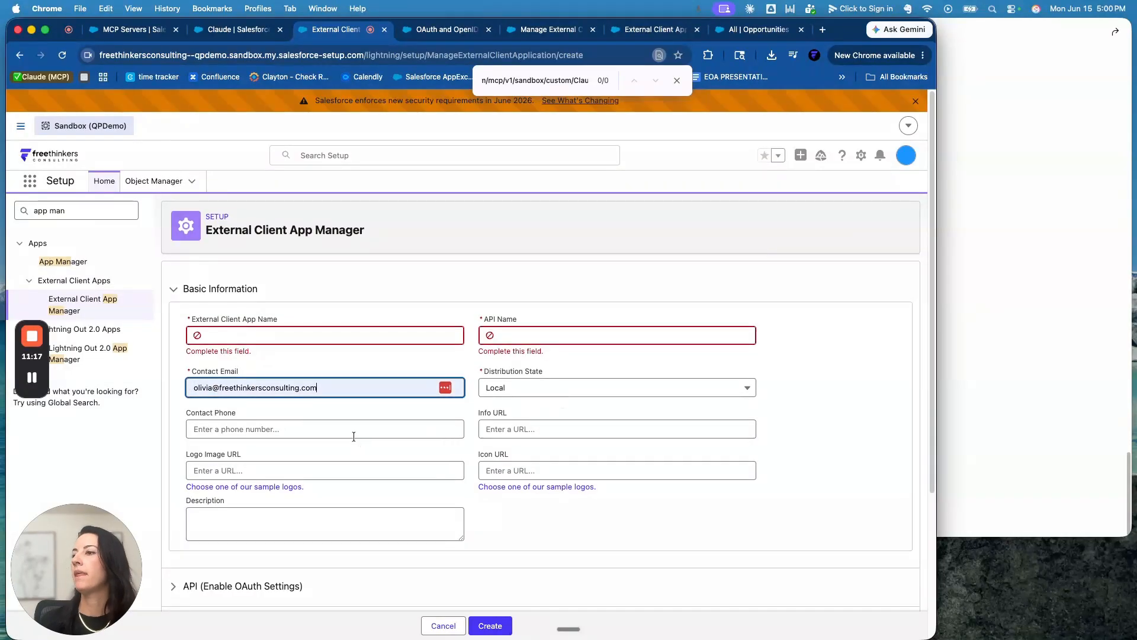
pyautogui.scroll(-5, 353, 435)
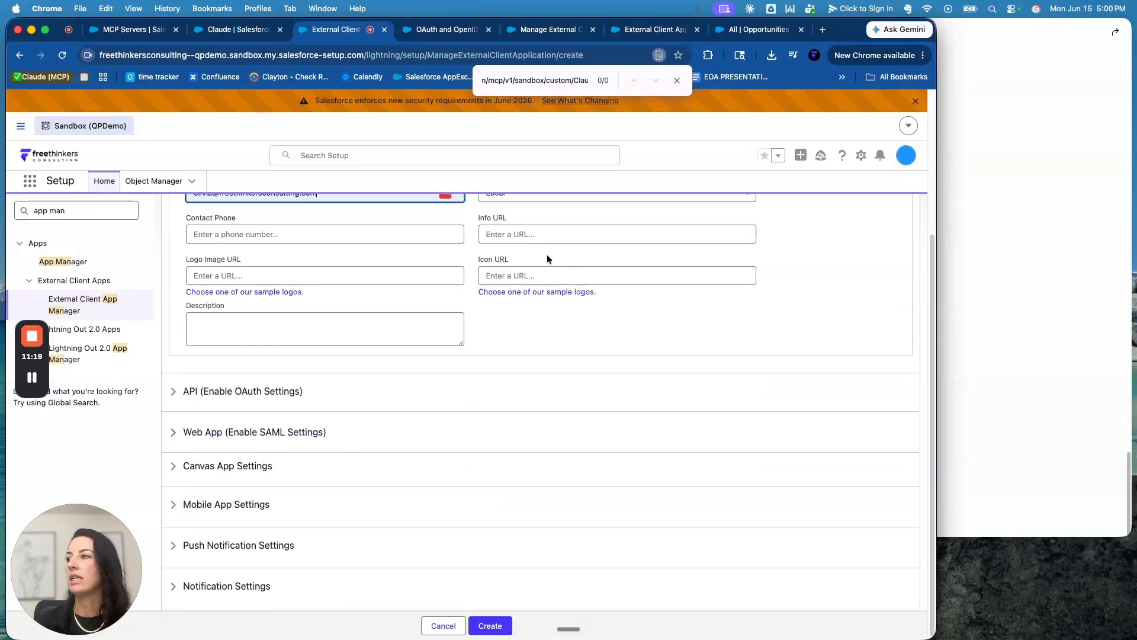
pyautogui.scroll(3, 481, 328)
pyautogui.click(264, 236)
pyautogui.click(555, 237)
pyautogui.click(258, 289)
pyautogui.scroll(-1, 416, 360)
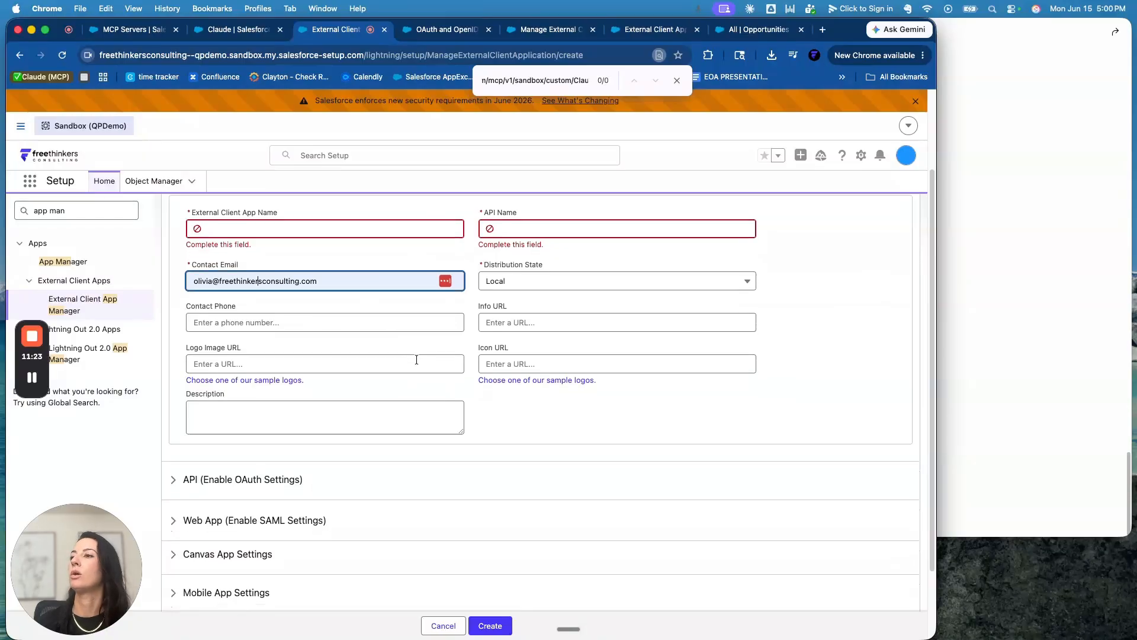
pyautogui.scroll(-3, 417, 359)
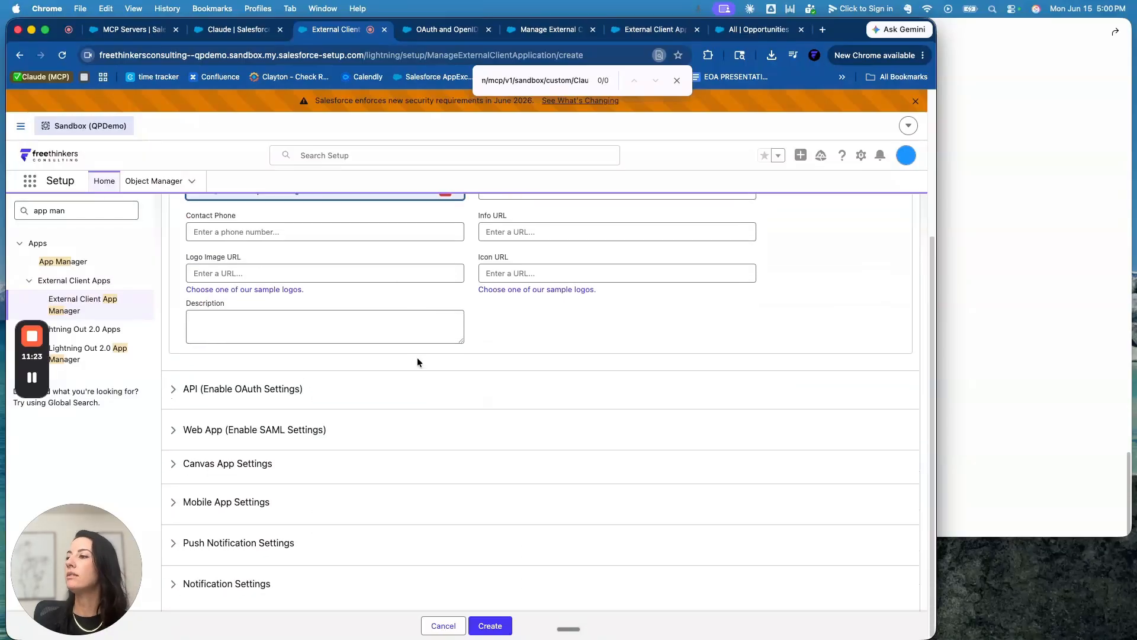
pyautogui.click(275, 397)
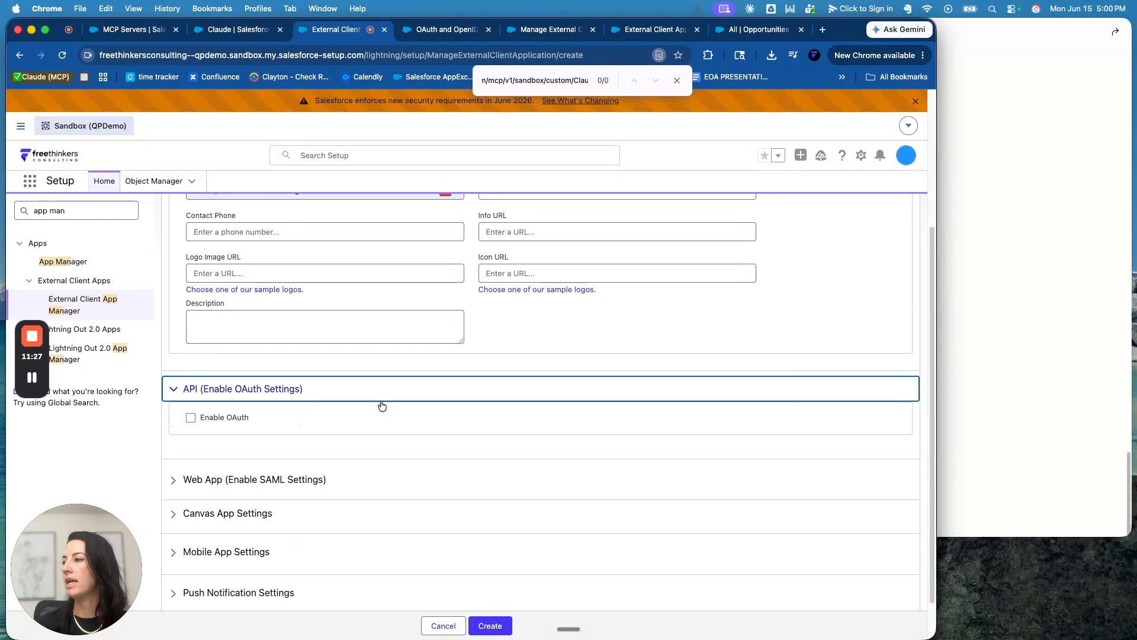
pyautogui.click(190, 418)
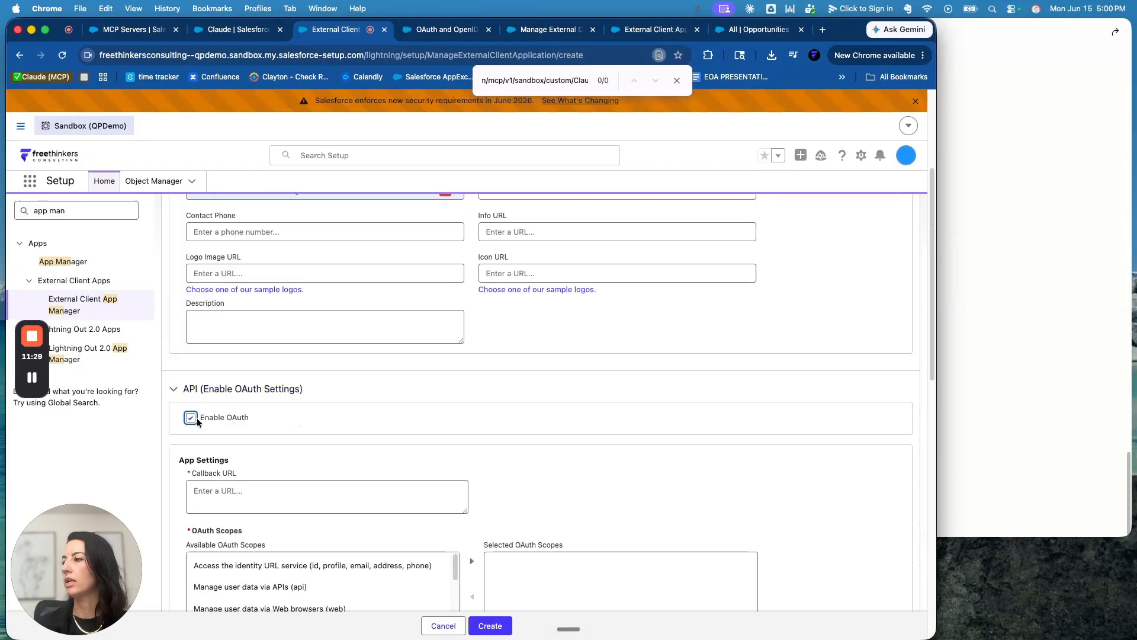
pyautogui.scroll(-6, 325, 416)
pyautogui.click(281, 298)
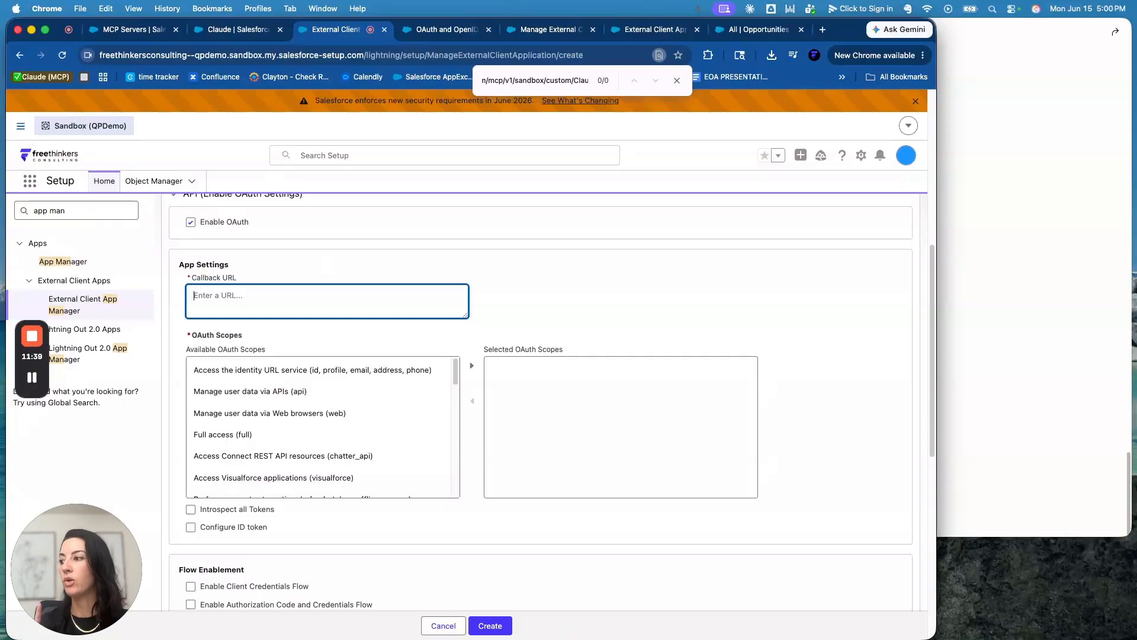
pyautogui.press('super+Tab')
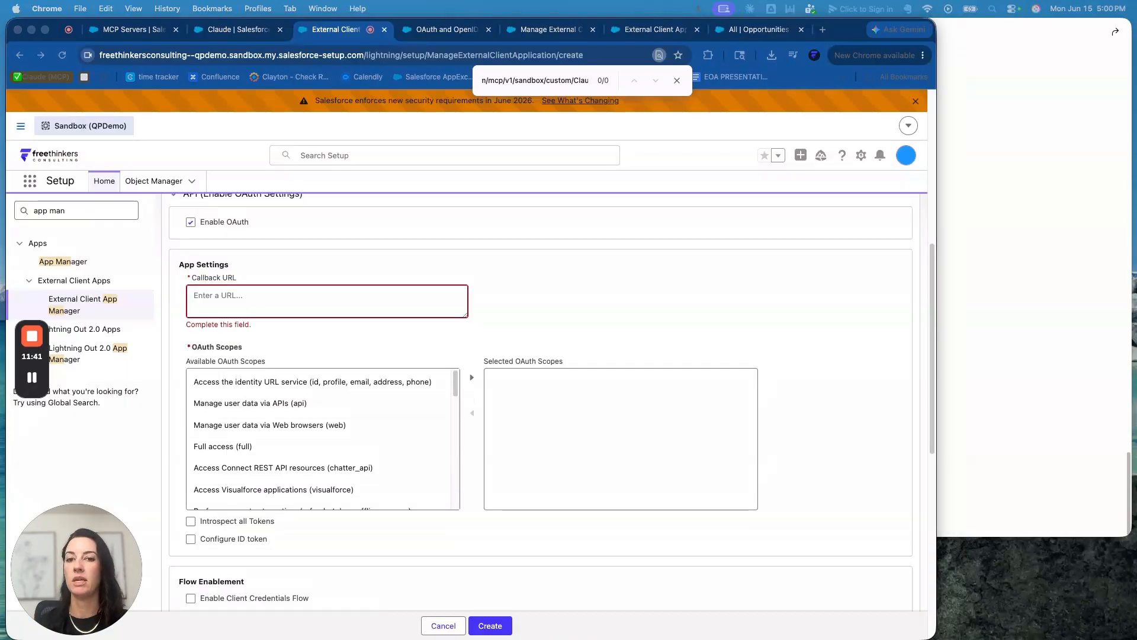
pyautogui.click(351, 314)
pyautogui.write('https://claude.ai/api/mcp/auth_callback')
pyautogui.click(478, 272)
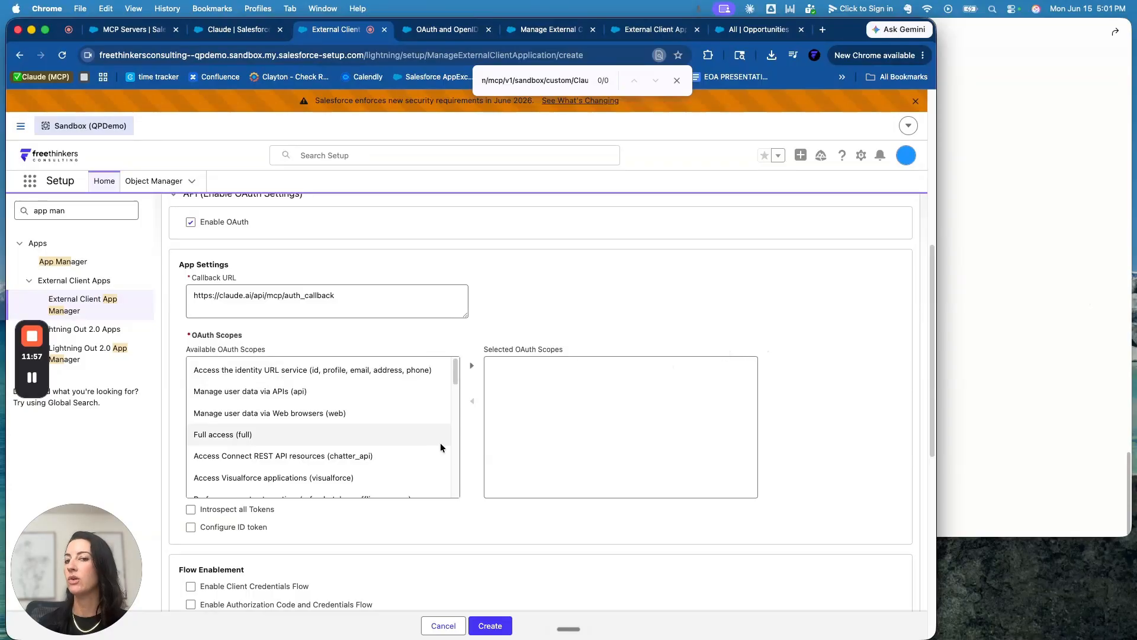
# Add the OAuth scope "Access Salesforce hosted MCP servers (mcp_api)" to the app's selected scopes
pyautogui.scroll(3, 377, 380)
pyautogui.scroll(-5, 364, 505)
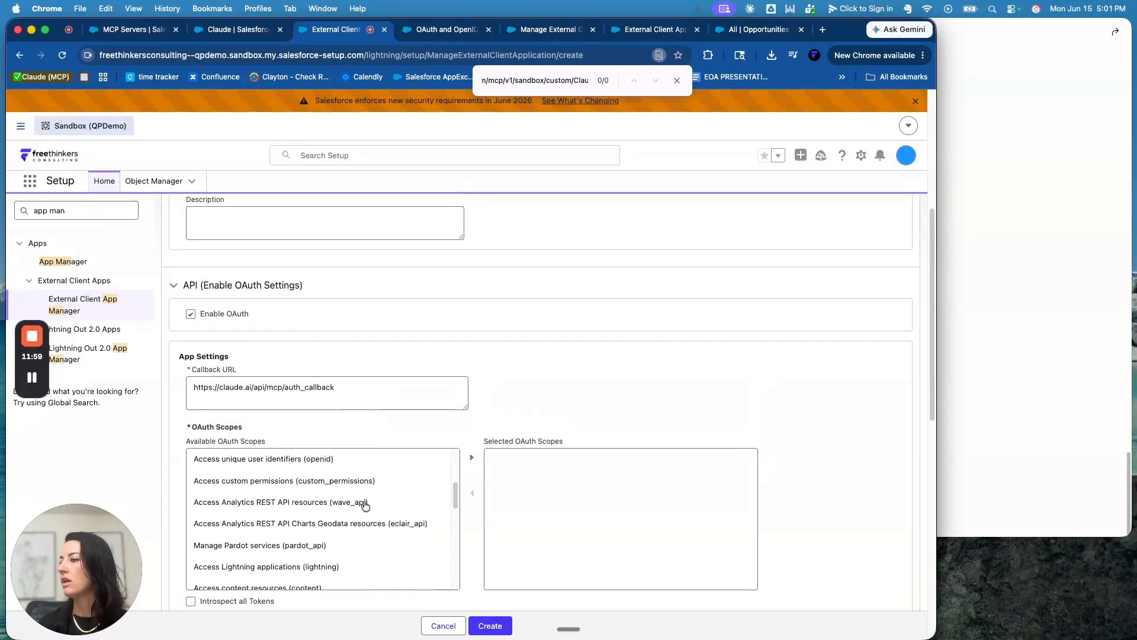
pyautogui.scroll(-4, 392, 424)
pyautogui.scroll(-2, 371, 397)
pyautogui.scroll(-5, 370, 400)
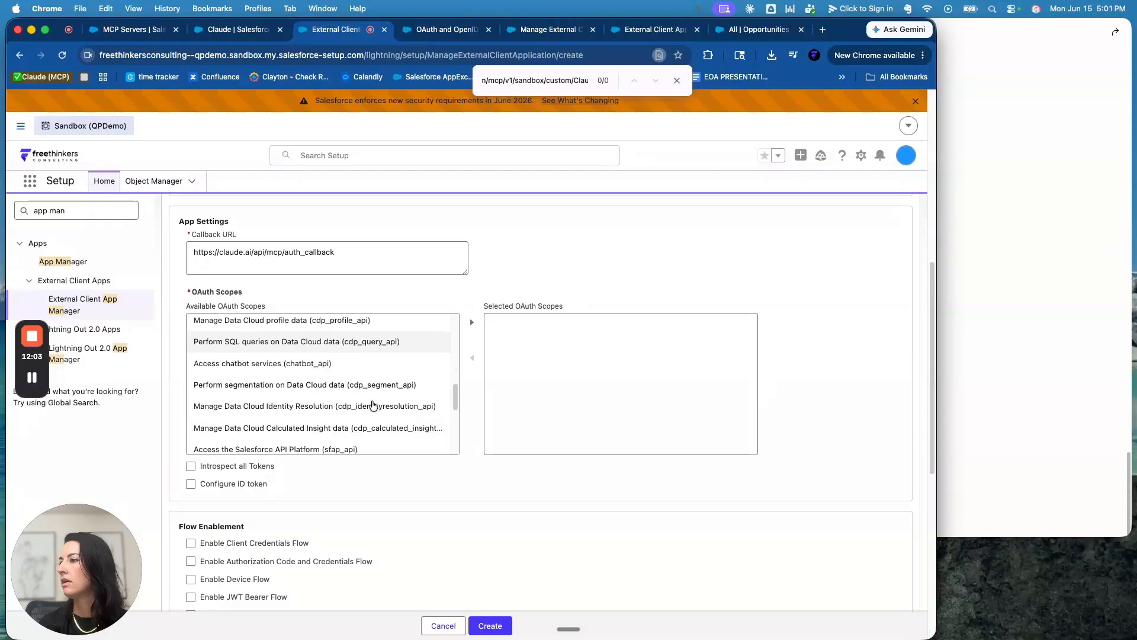
pyautogui.scroll(-4, 374, 396)
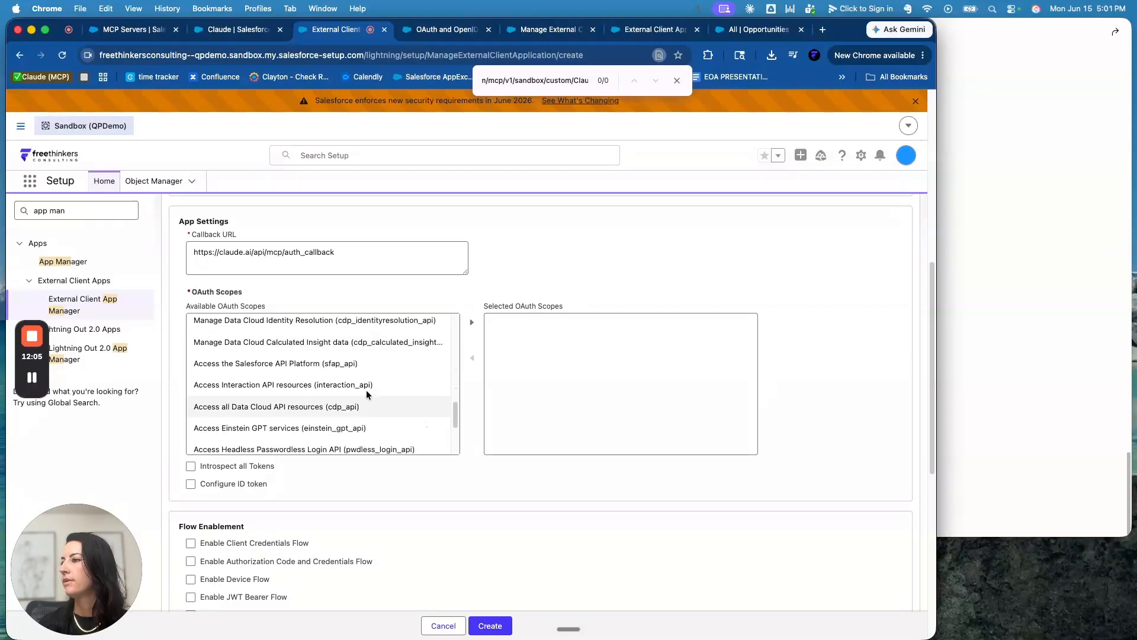
pyautogui.scroll(-5, 358, 379)
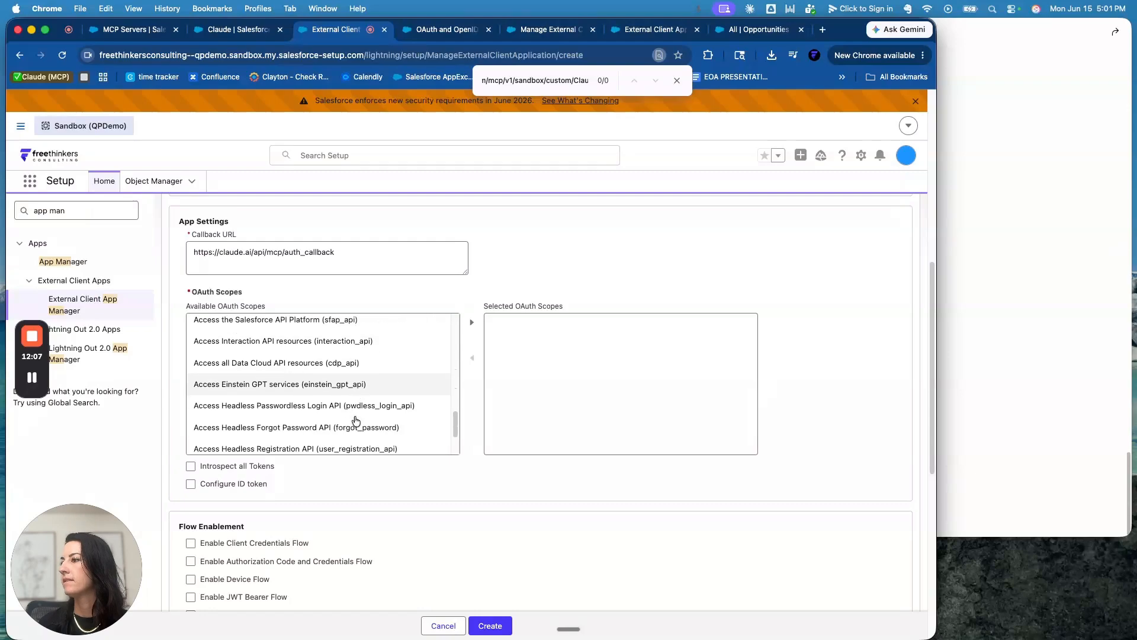
pyautogui.scroll(-1, 361, 406)
pyautogui.click(363, 399)
pyautogui.click(466, 323)
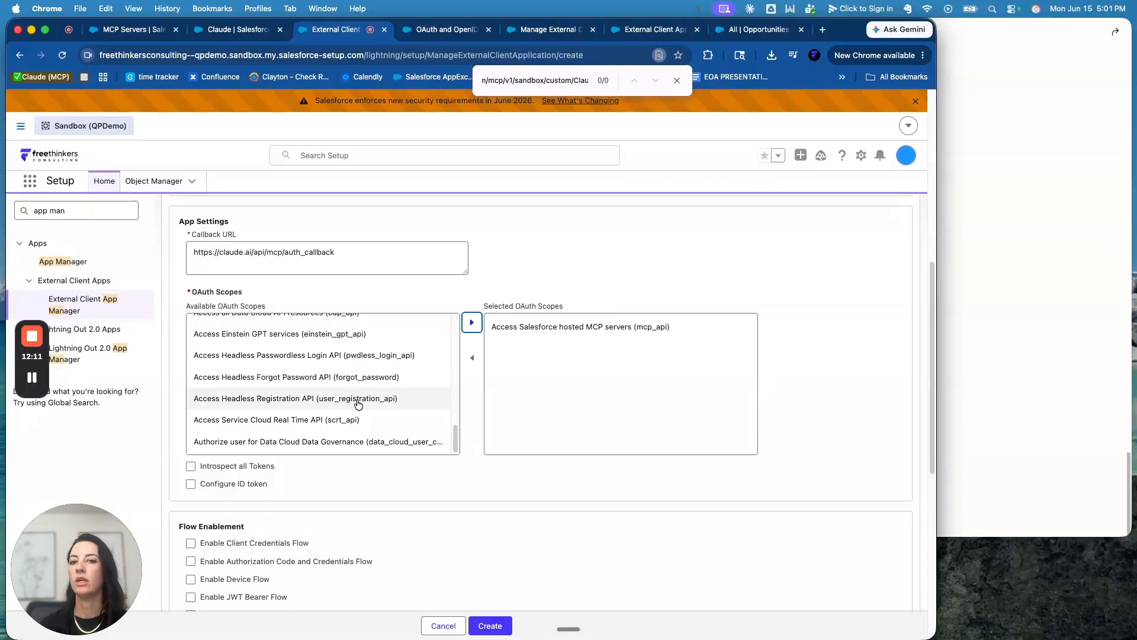
# Add the OAuth scope "Perform requests at any time (refresh_token, offline_access)" to the app's selected scopes
pyautogui.scroll(3, 299, 420)
pyautogui.scroll(5, 300, 408)
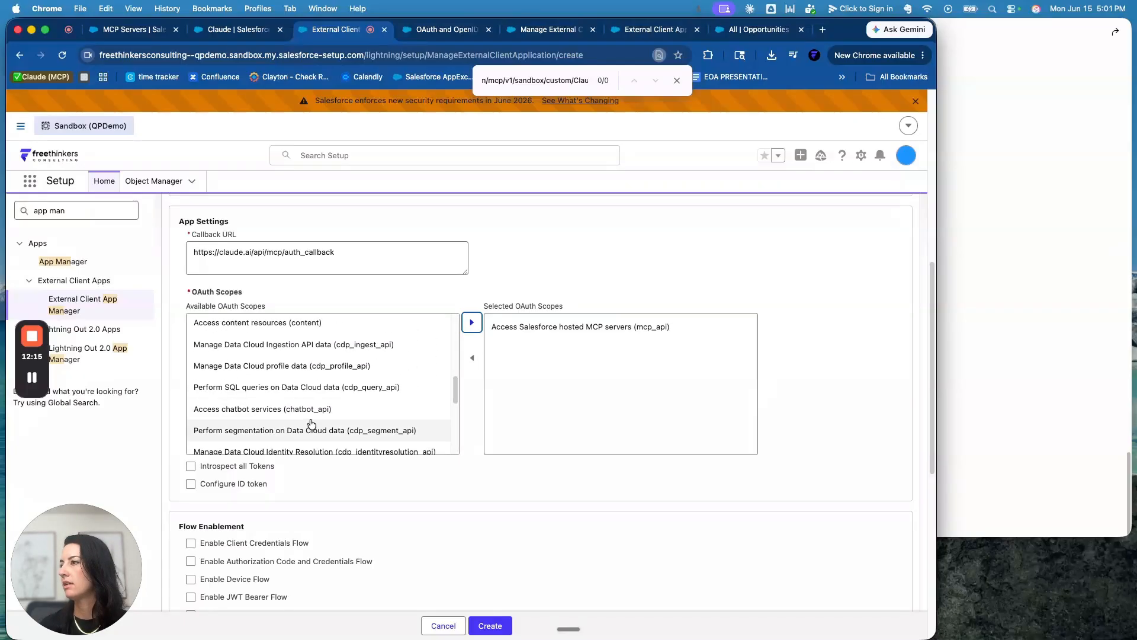
pyautogui.scroll(5, 311, 423)
pyautogui.scroll(8, 312, 422)
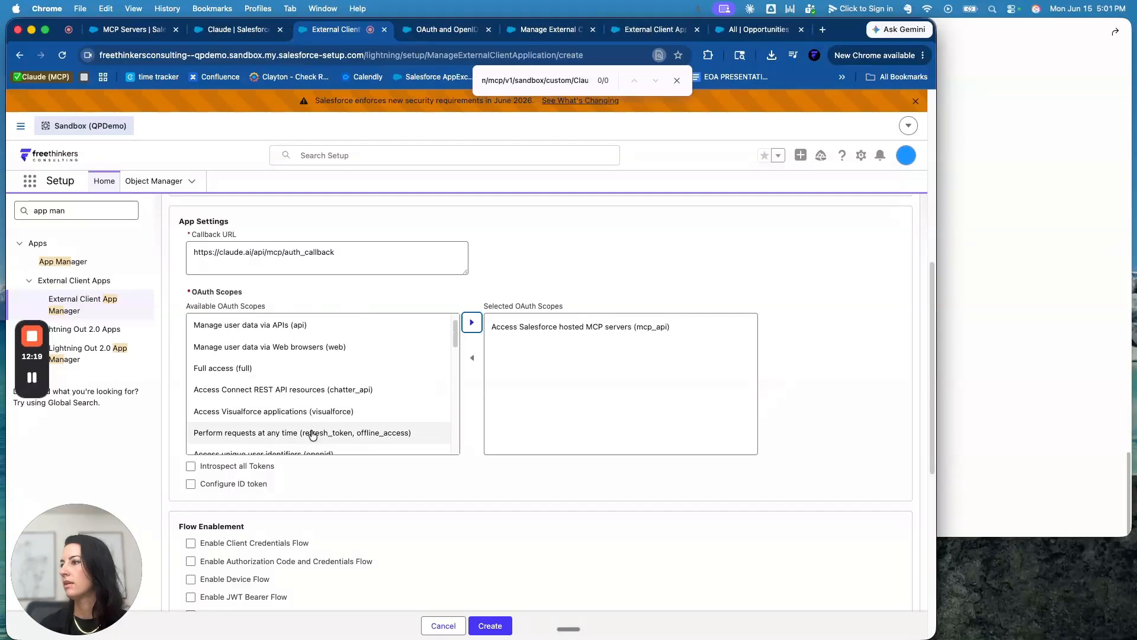
pyautogui.click(313, 434)
pyautogui.click(472, 323)
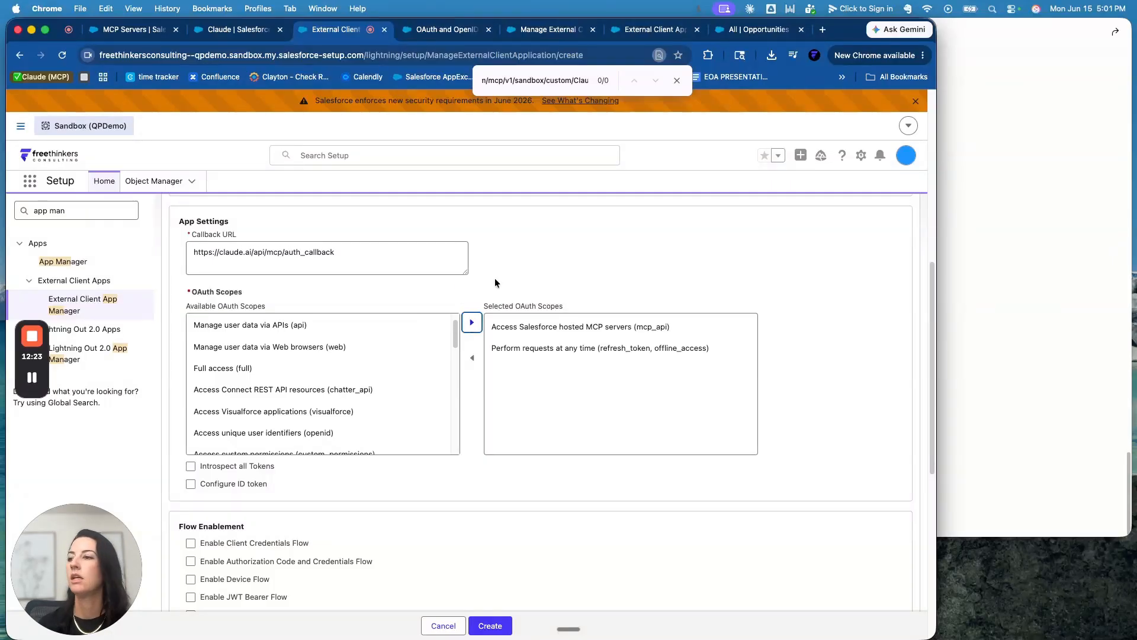
# Review the new external client app's flow enablement and security options, and leave the creation form for the app list
pyautogui.scroll(-8, 569, 385)
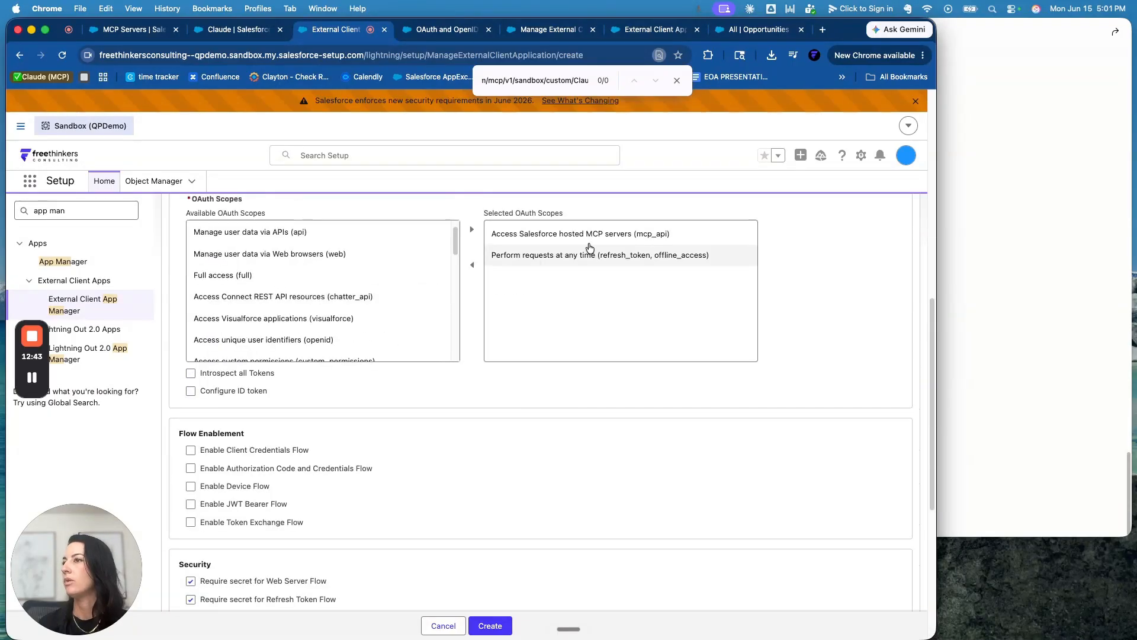
pyautogui.scroll(-5, 496, 379)
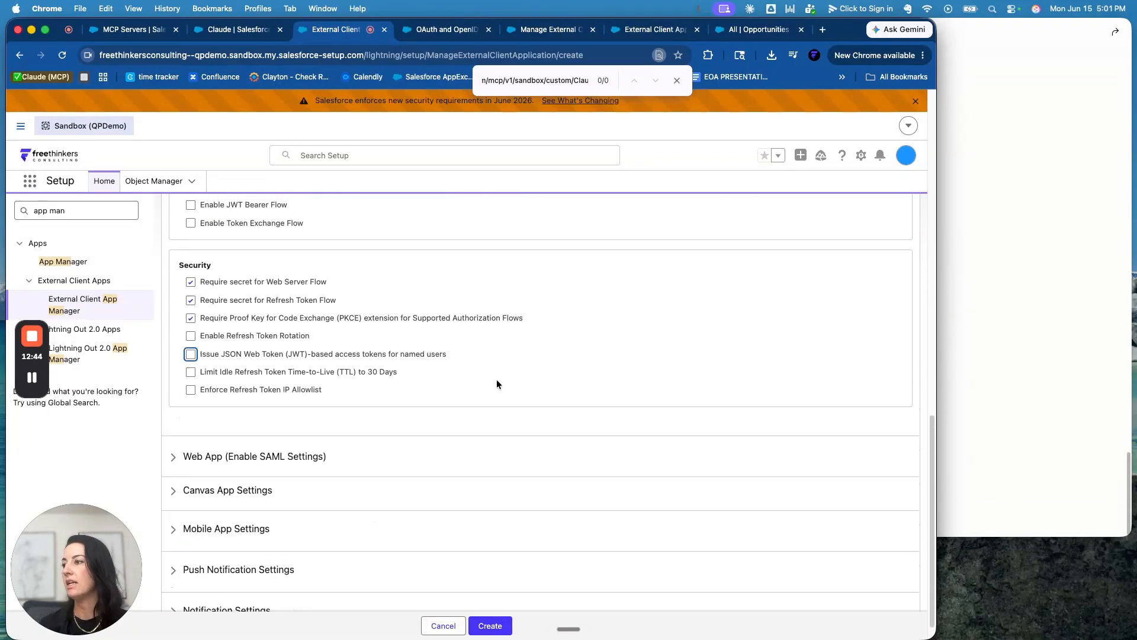
pyautogui.scroll(-1, 498, 382)
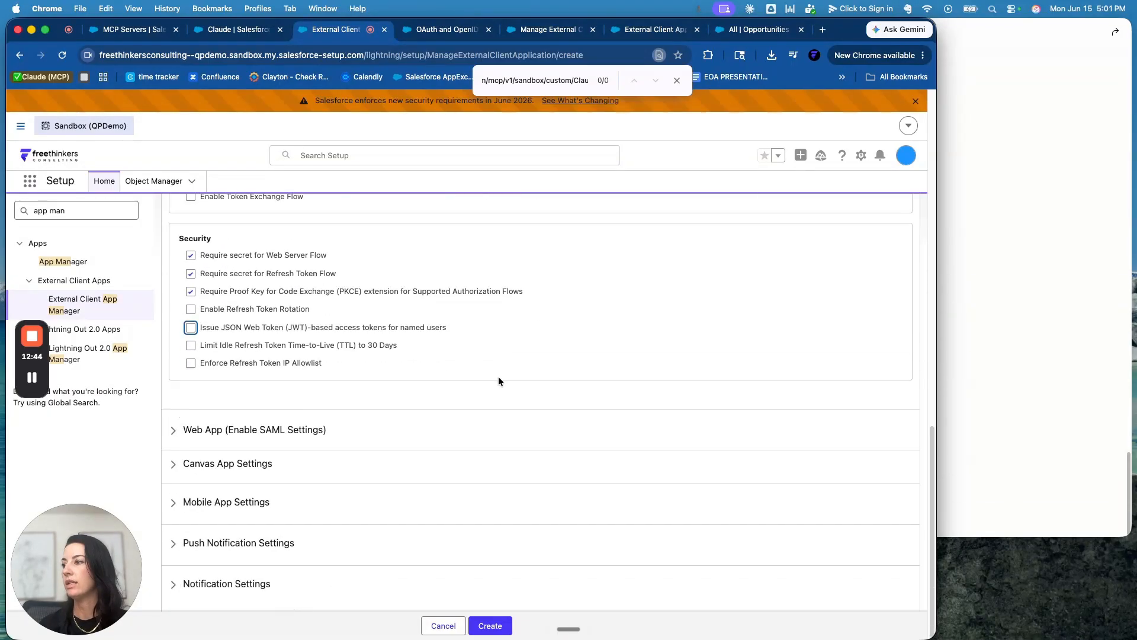
pyautogui.click(492, 626)
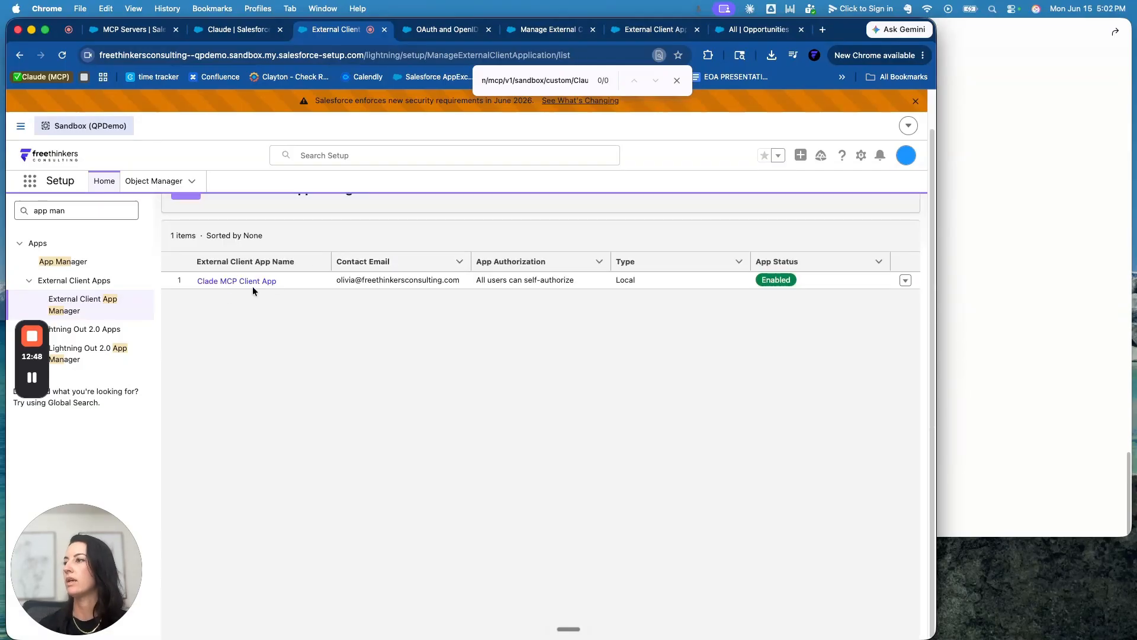
# Open the settings of the existing Clade MCP Client App and review its basic information
pyautogui.click(237, 280)
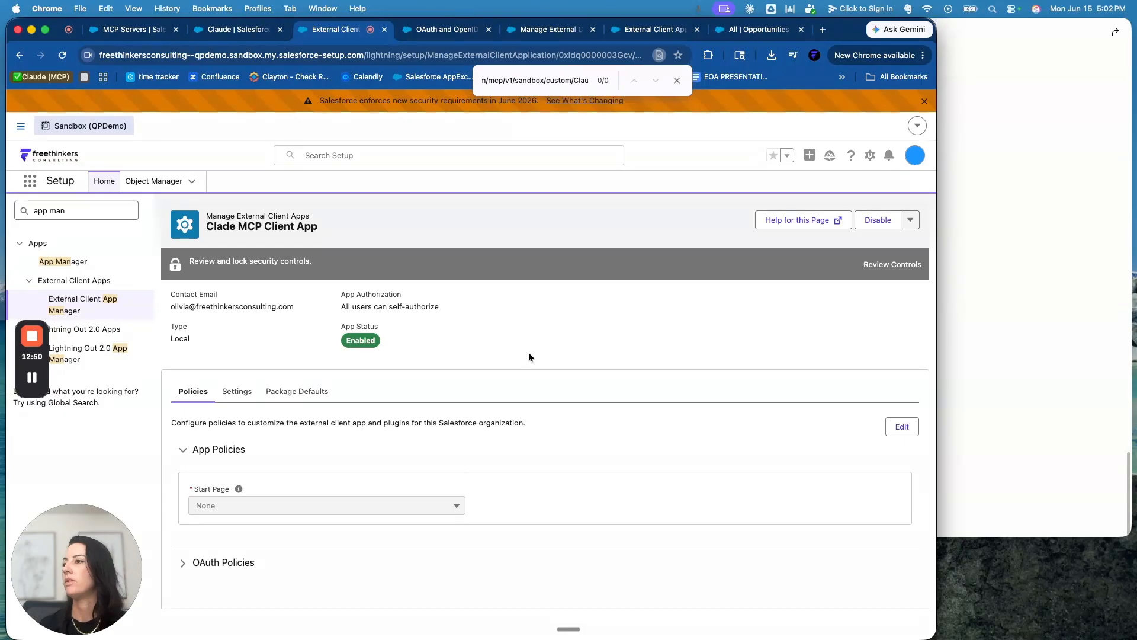
pyautogui.click(238, 391)
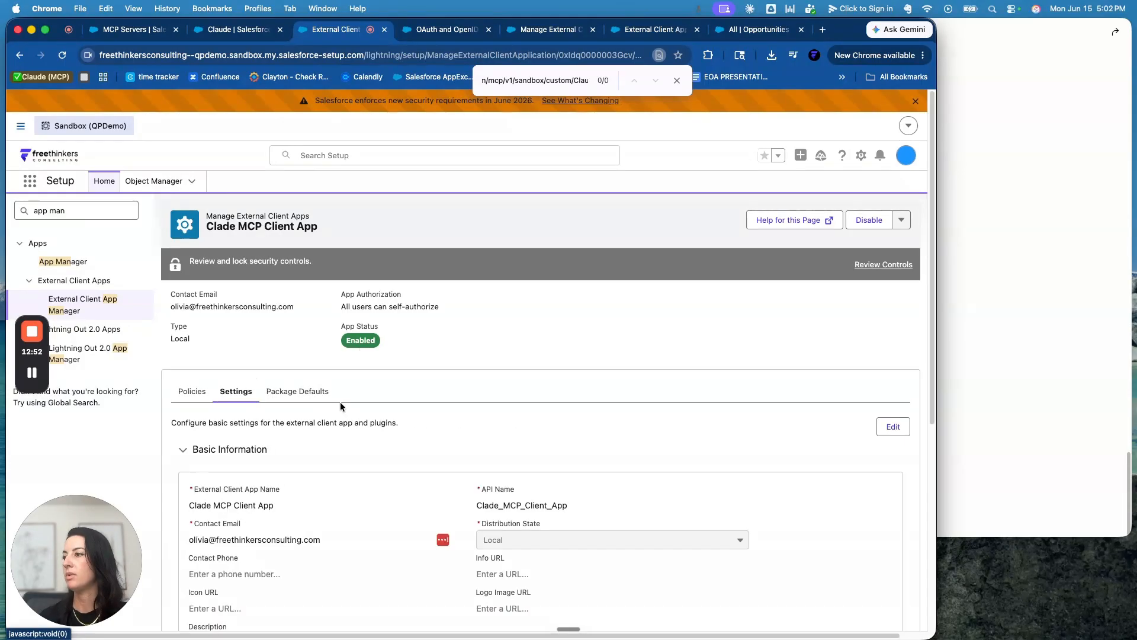
pyautogui.scroll(-3, 432, 405)
pyautogui.click(303, 270)
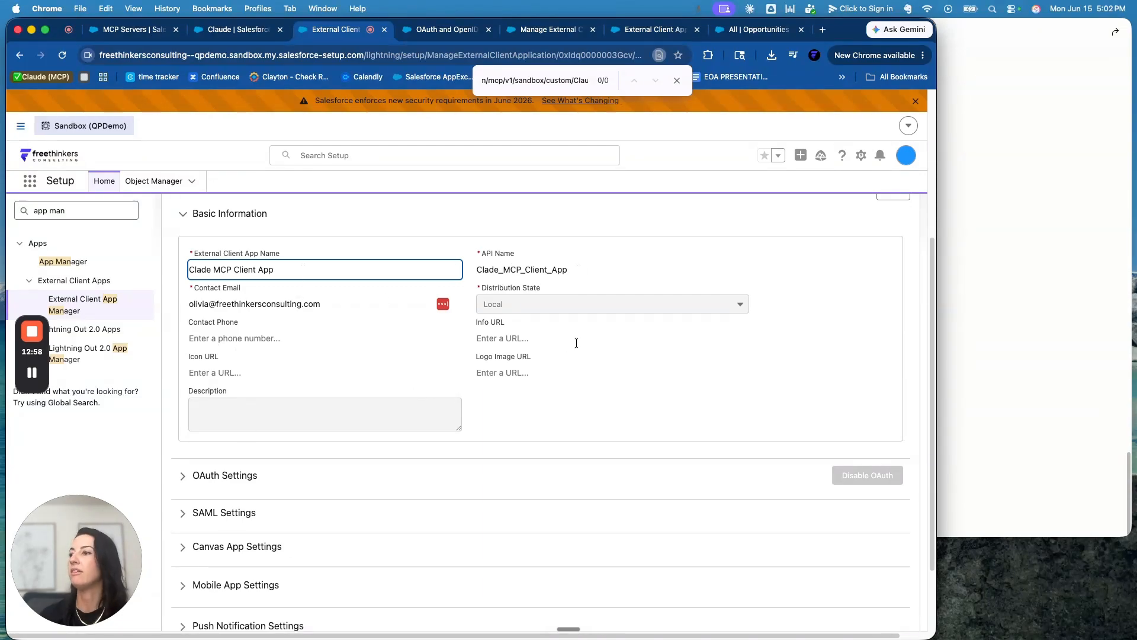
# Expand the app's OAuth settings and review its consumer key and secret option, callback URL and selected OAuth scopes
pyautogui.scroll(-3, 521, 394)
pyautogui.click(203, 380)
pyautogui.scroll(-5, 364, 385)
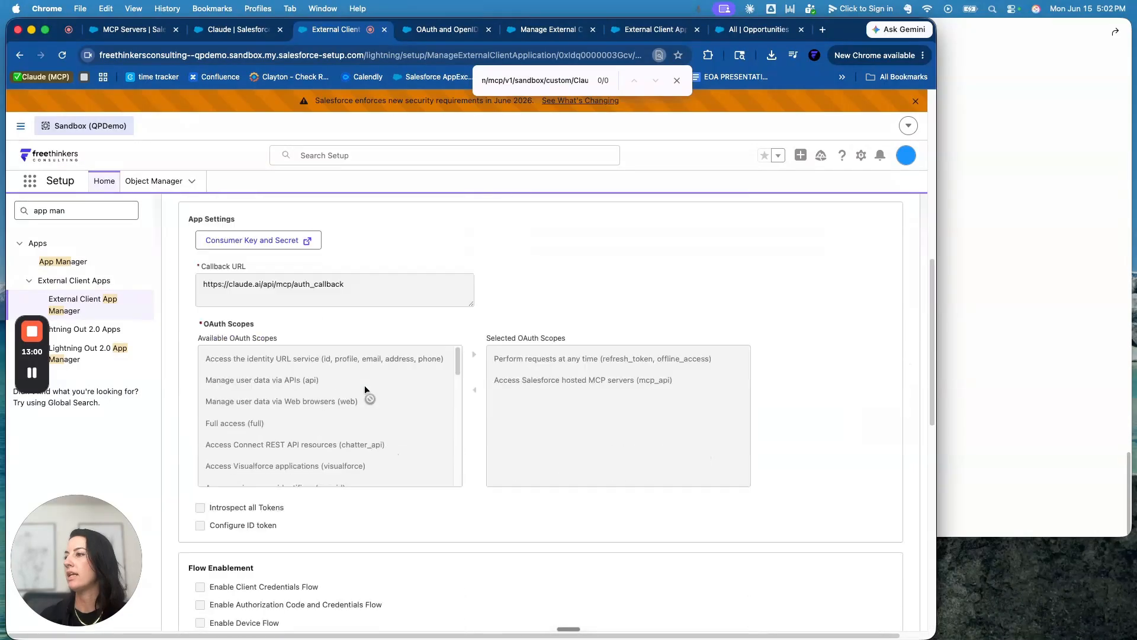
pyautogui.scroll(2, 332, 307)
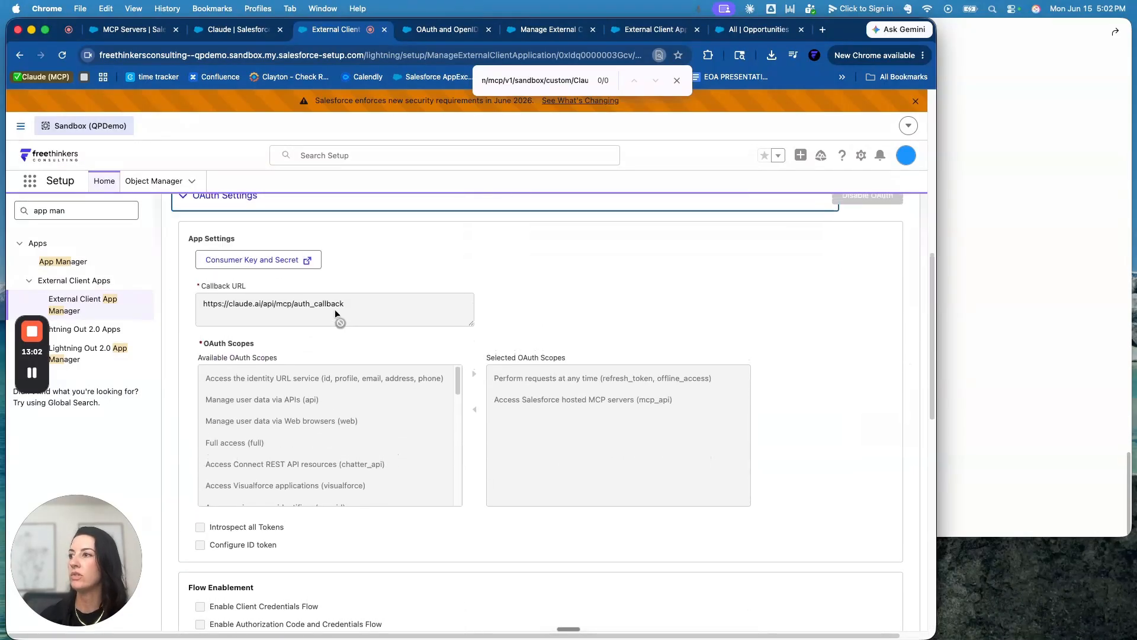
pyautogui.scroll(1, 335, 309)
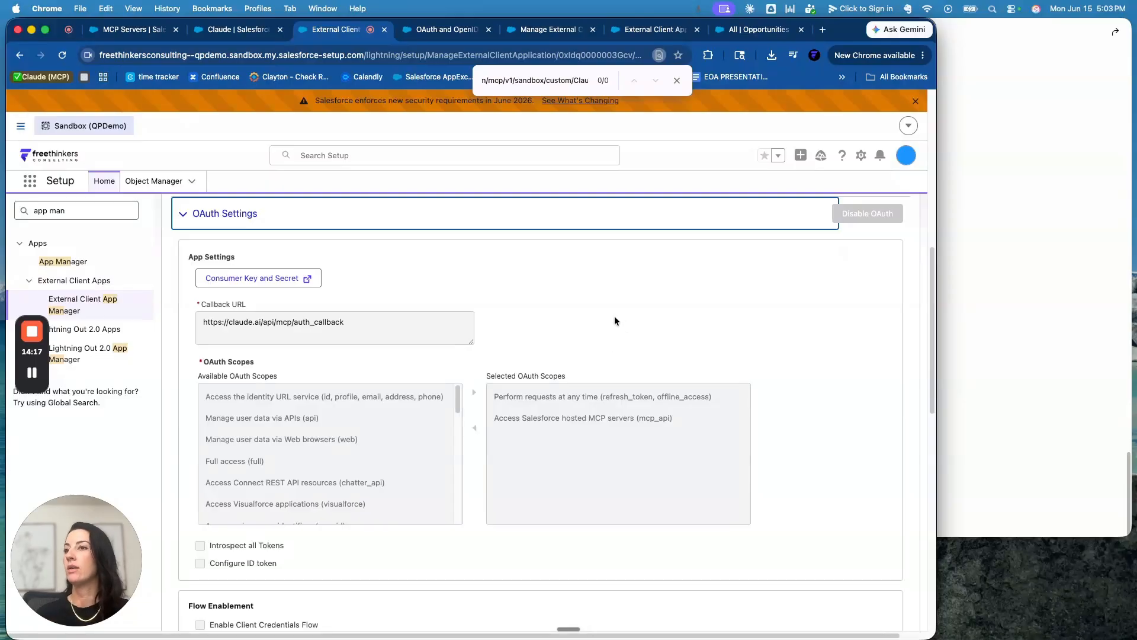
pyautogui.scroll(3, 509, 364)
pyautogui.scroll(-3, 267, 431)
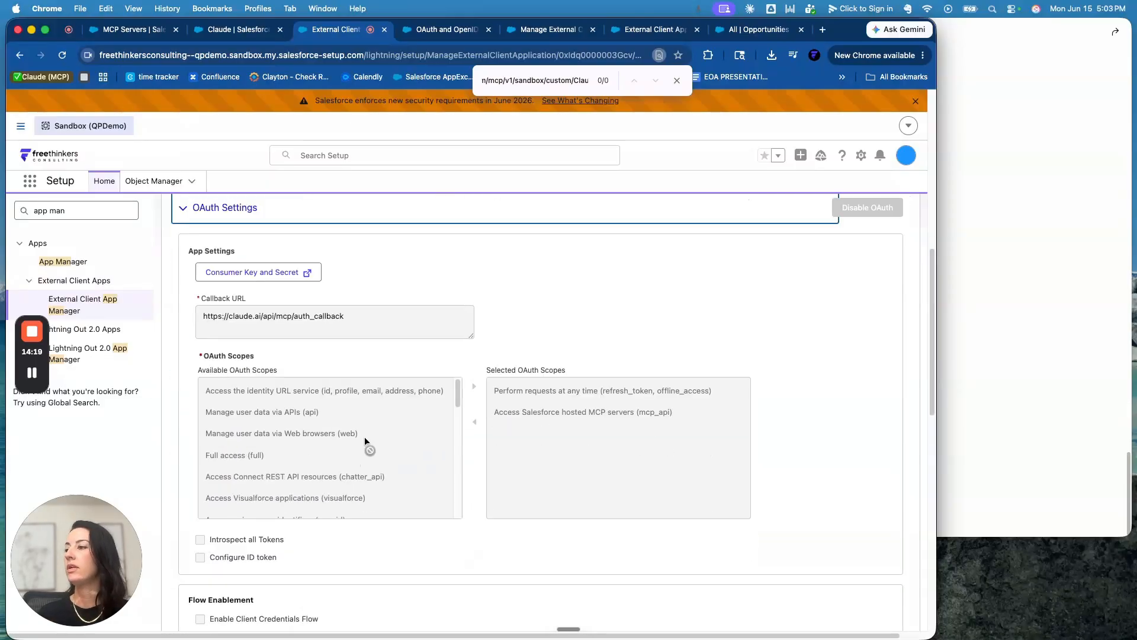
pyautogui.scroll(10, 467, 391)
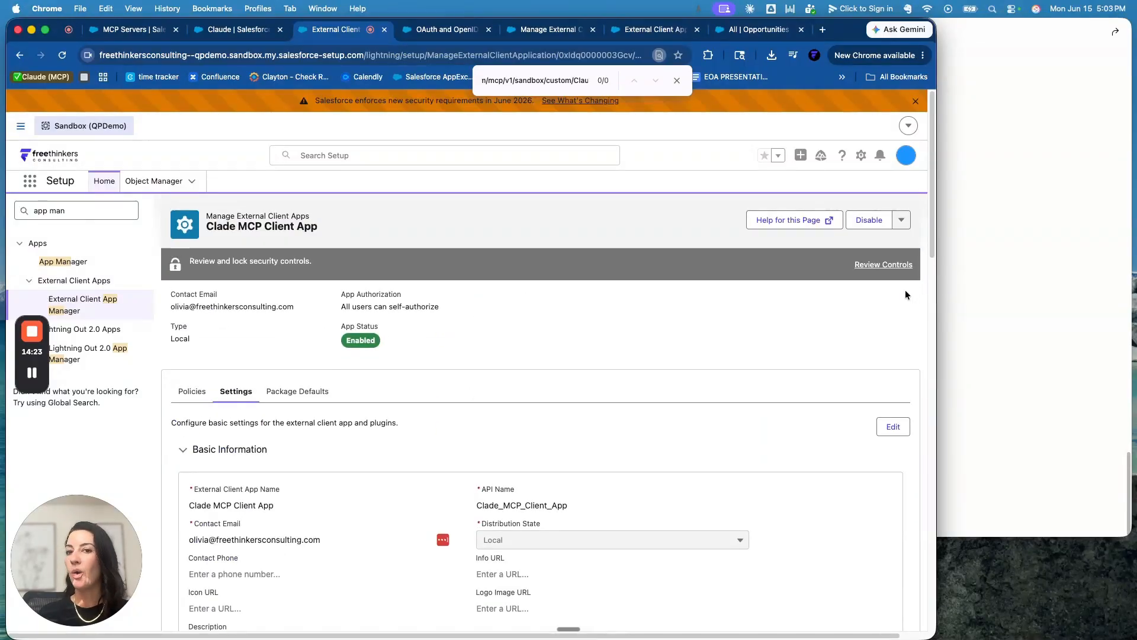
# Switch to the Claude desktop app and go from its settings to the connector management page
pyautogui.click(1009, 254)
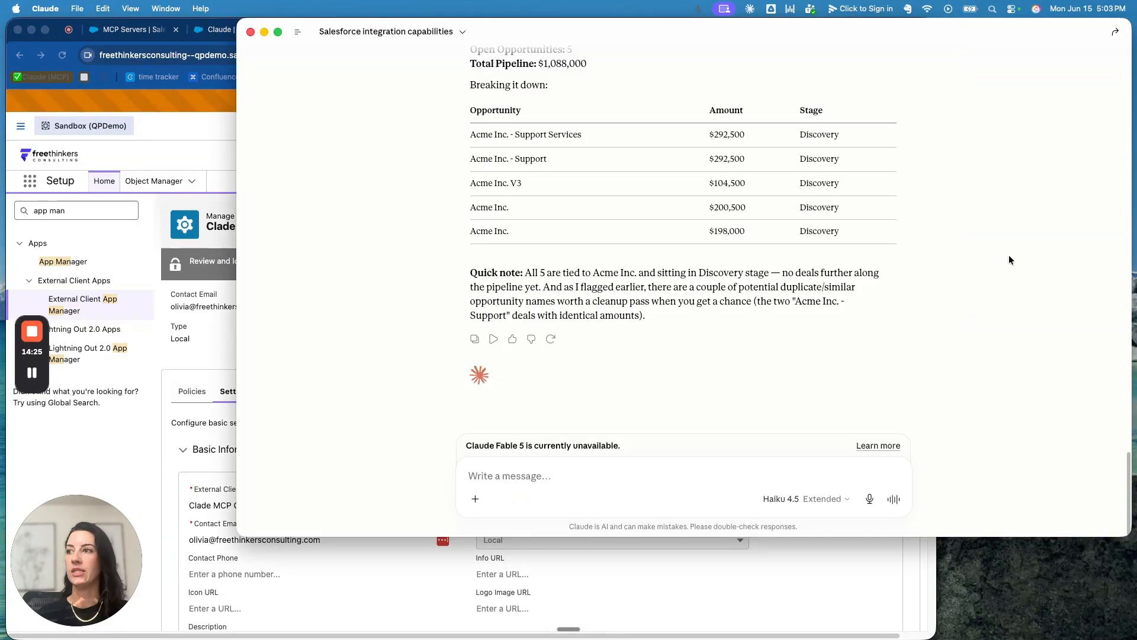
pyautogui.click(57, 7)
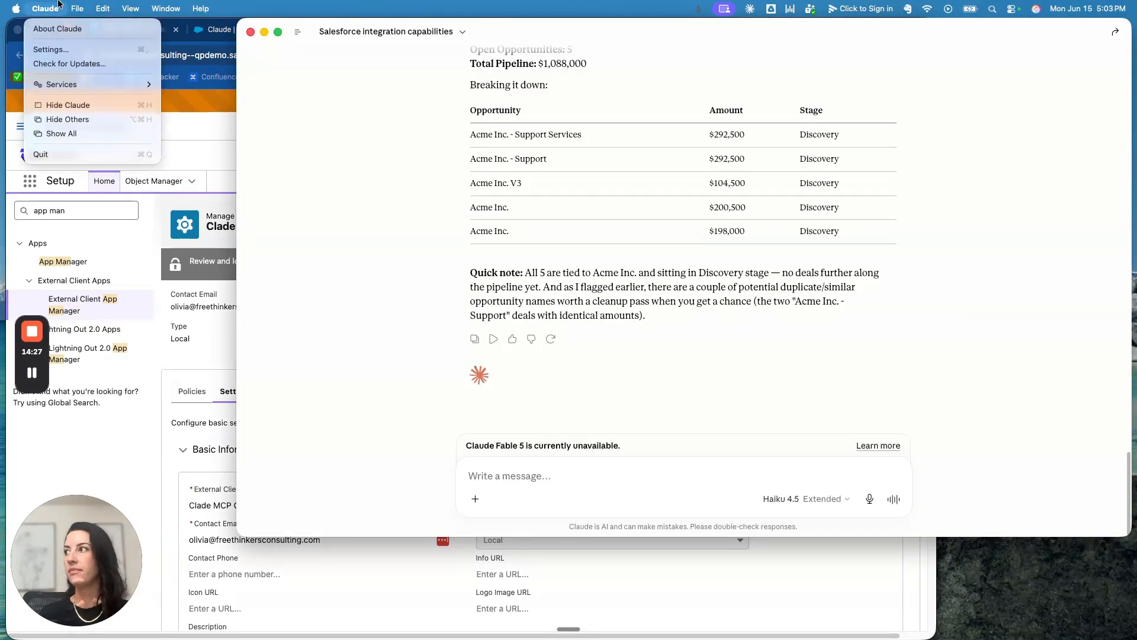
pyautogui.click(70, 48)
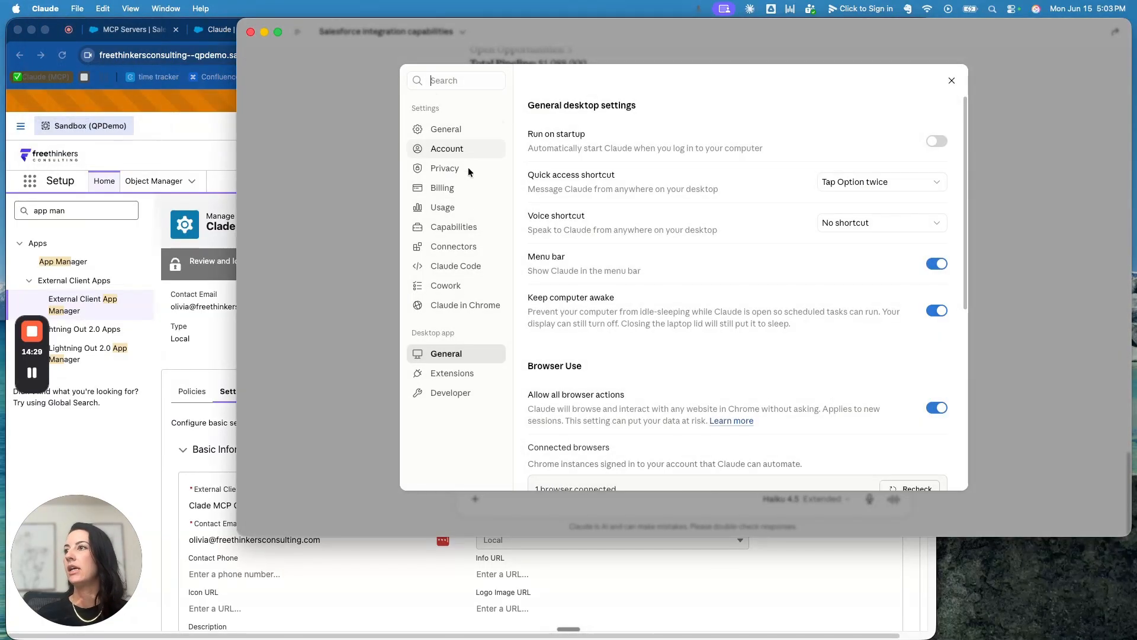
pyautogui.click(462, 239)
pyautogui.click(642, 143)
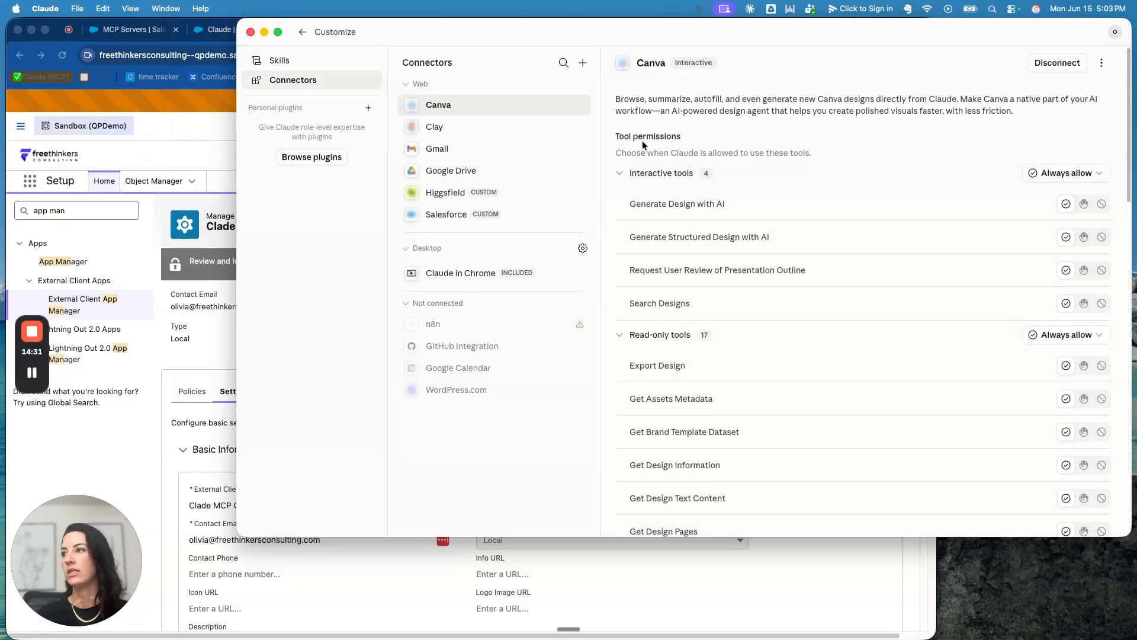
# Start adding a custom connector and name it Salesforce
pyautogui.click(583, 62)
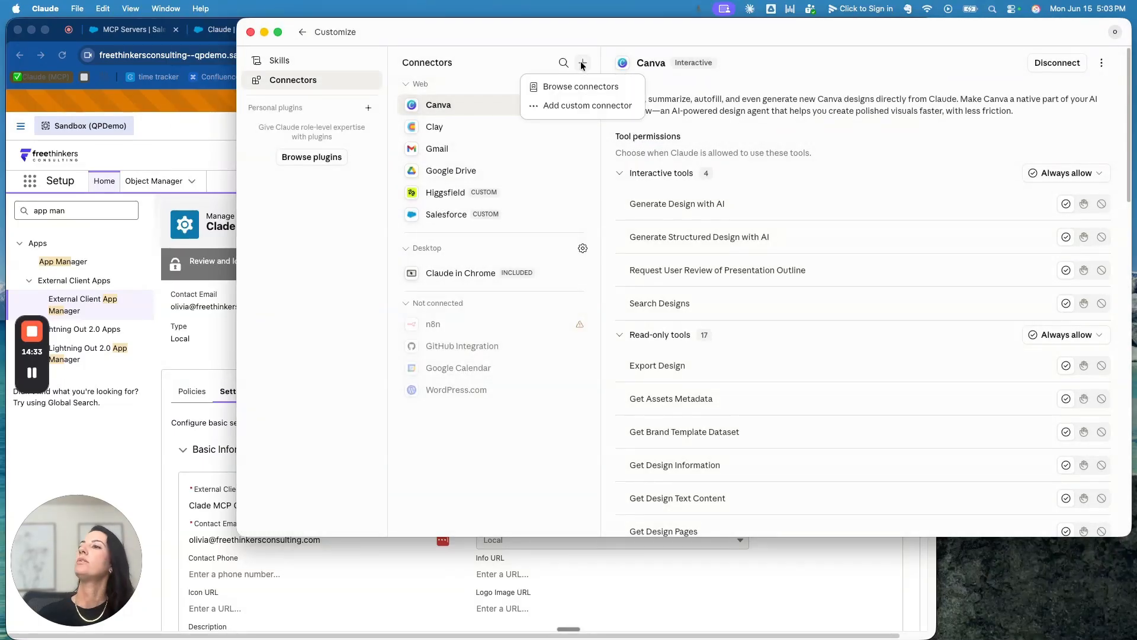
pyautogui.click(585, 107)
pyautogui.click(614, 202)
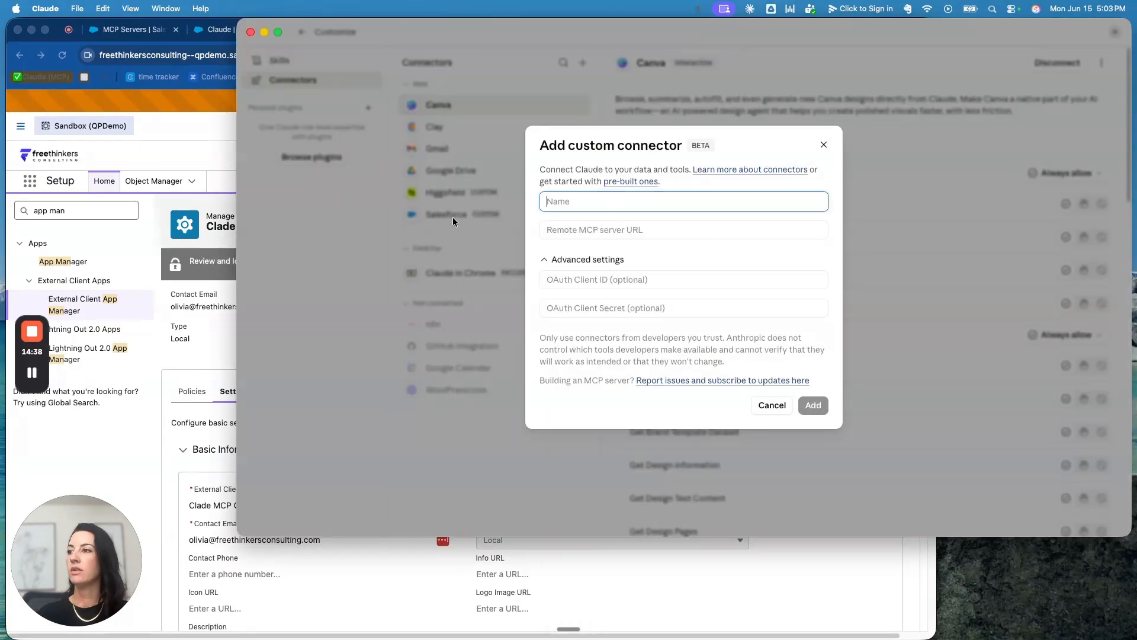
pyautogui.write('Salesforce')
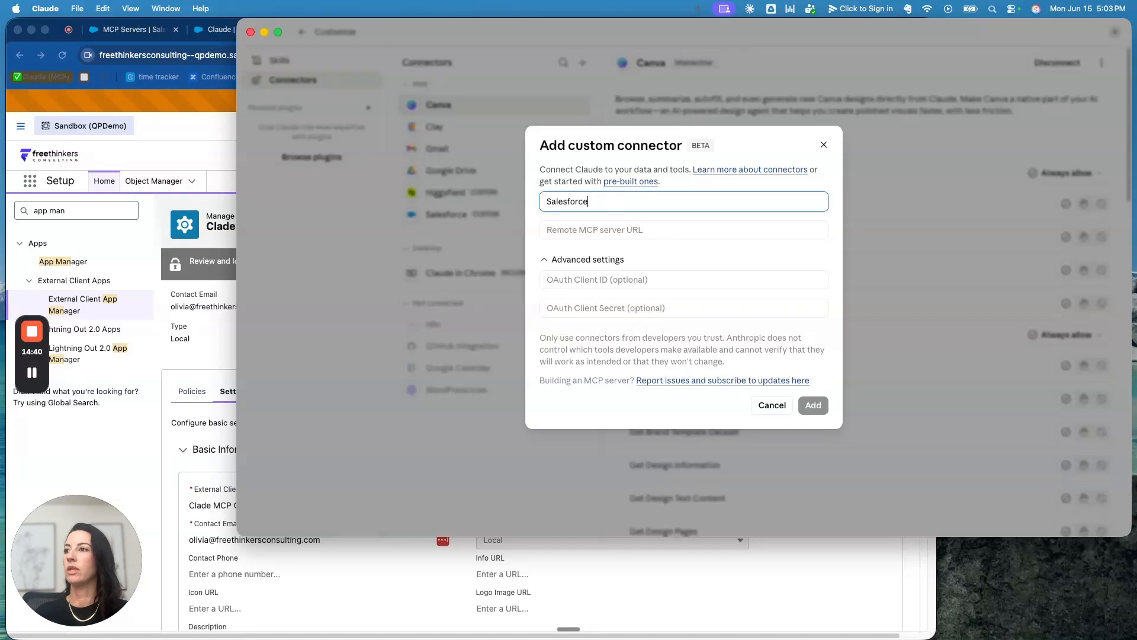
# Copy the server URL from the Claude MCP server's details in Salesforce and paste it as the connector's remote MCP server URL
pyautogui.click(652, 228)
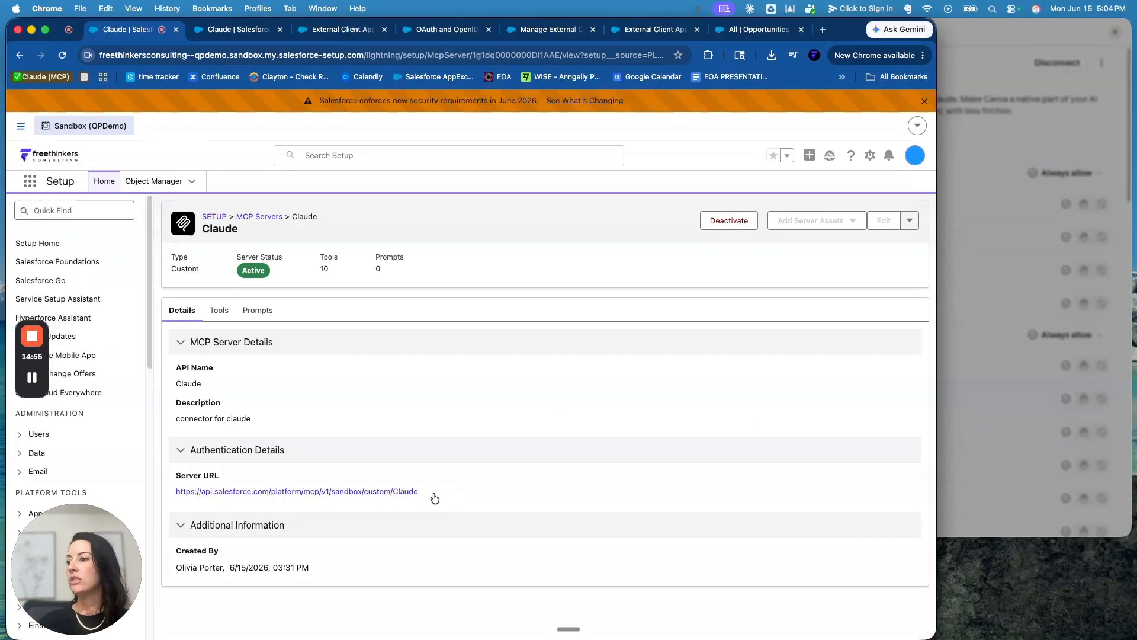
pyautogui.rightClick(387, 492)
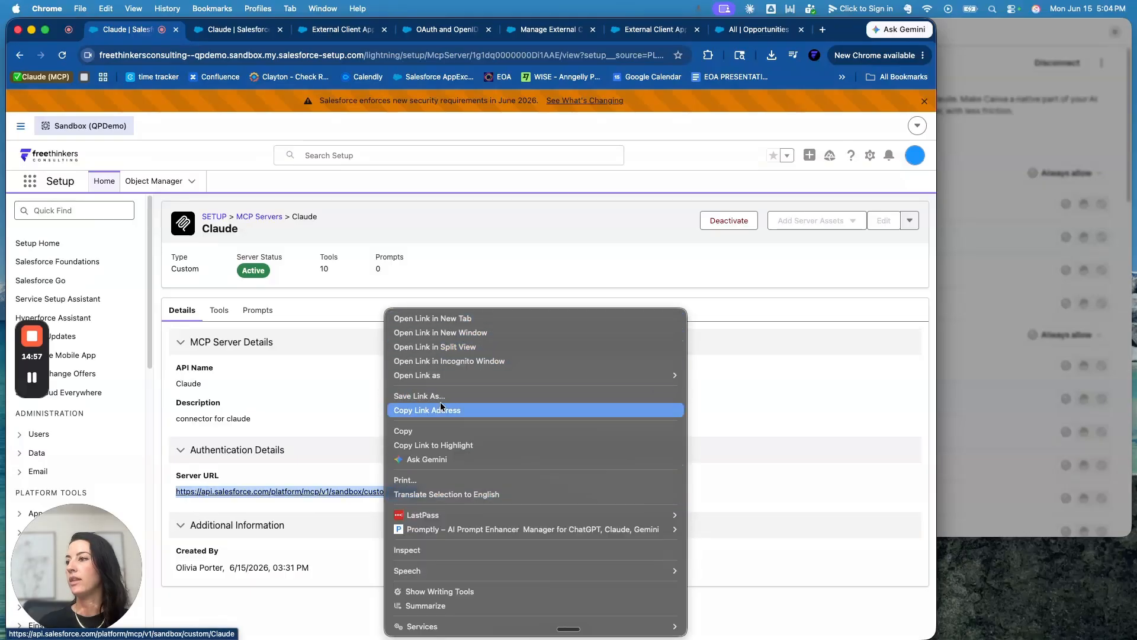
pyautogui.click(445, 431)
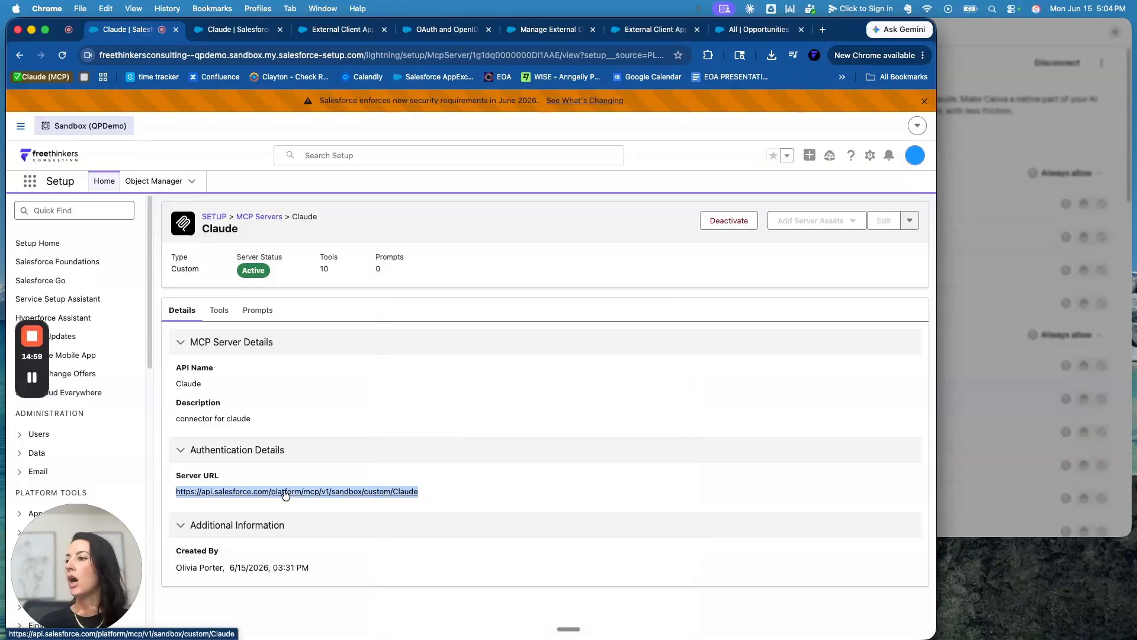
pyautogui.click(990, 184)
pyautogui.press('super+v')
# Locate the Clade MCP Client App's consumer key and secret option for the connector's OAuth client fields, and close the connector form without adding it
pyautogui.click(610, 279)
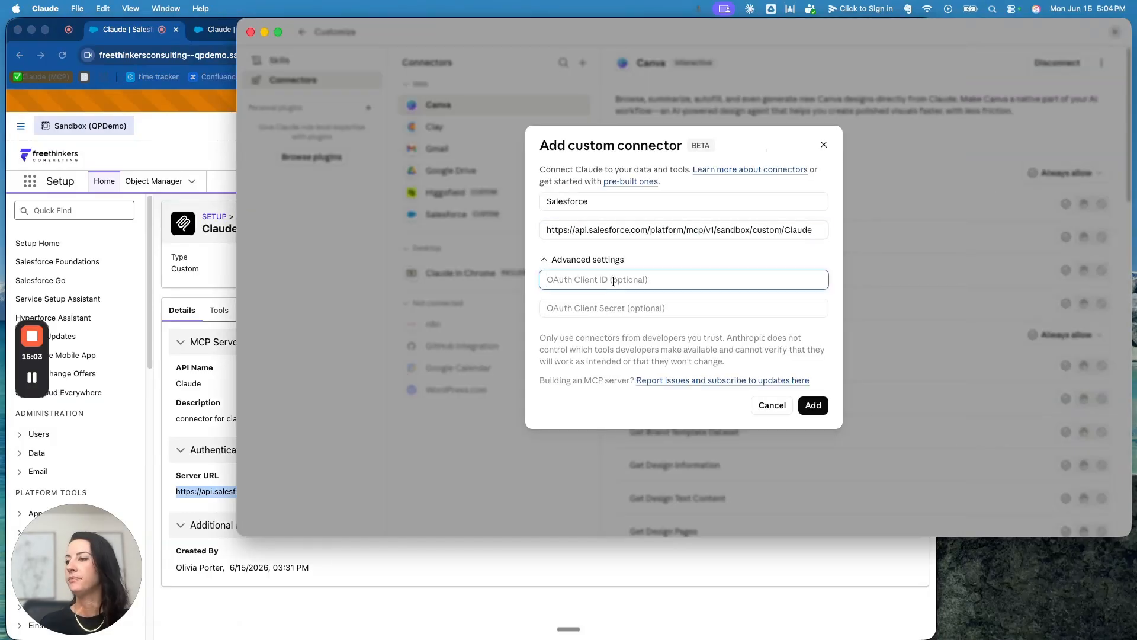
pyautogui.click(225, 341)
pyautogui.click(422, 30)
pyautogui.click(344, 32)
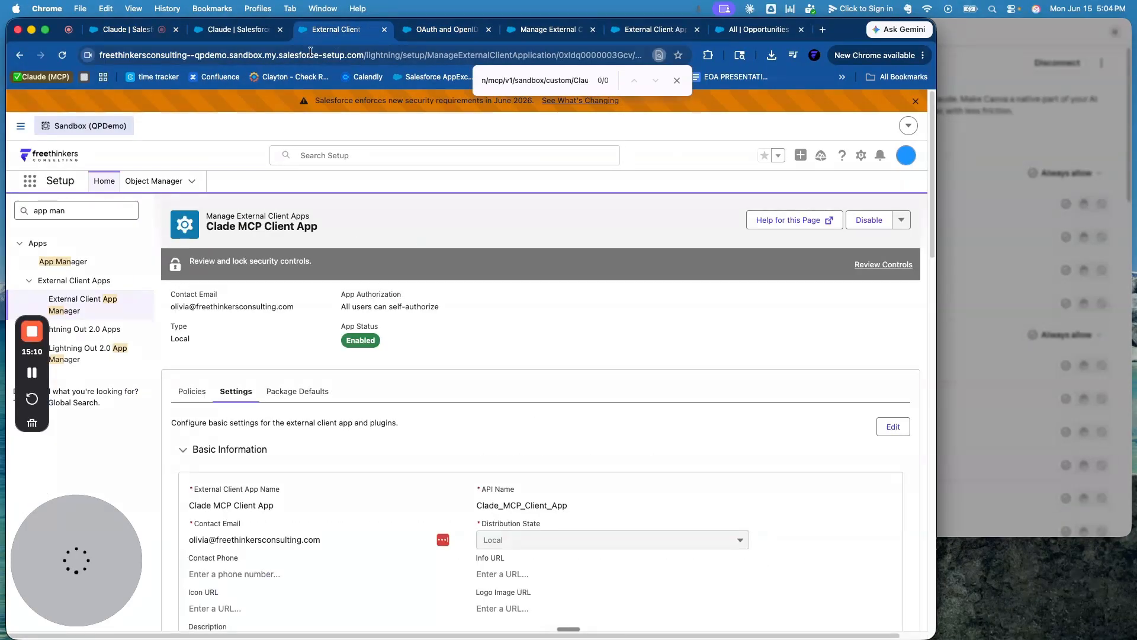
pyautogui.click(250, 30)
pyautogui.click(328, 33)
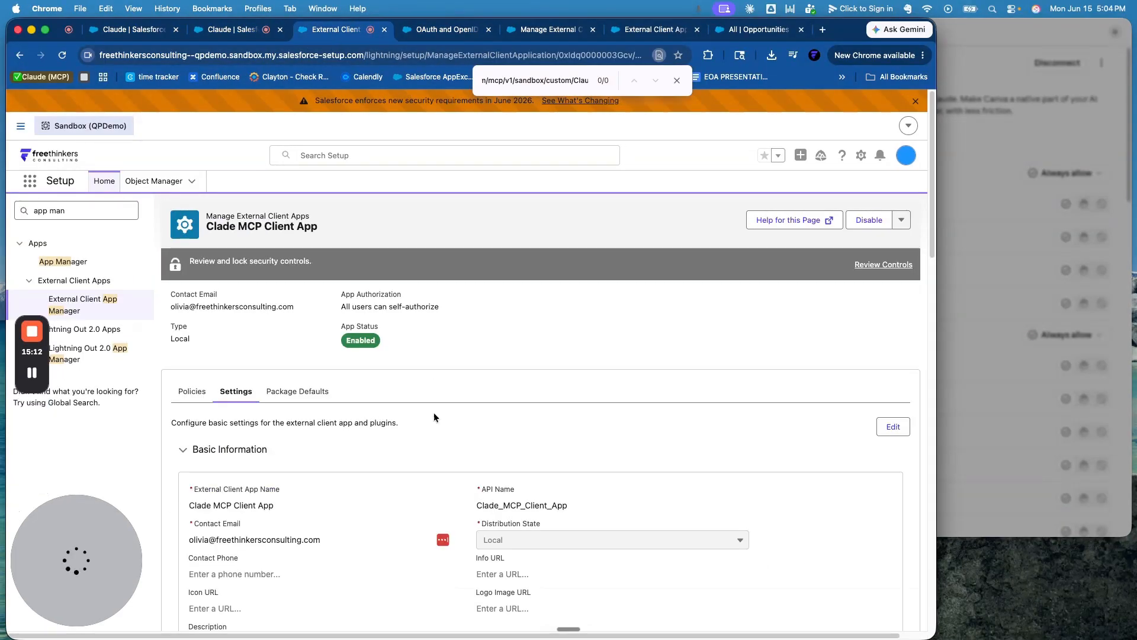
pyautogui.scroll(-9, 434, 415)
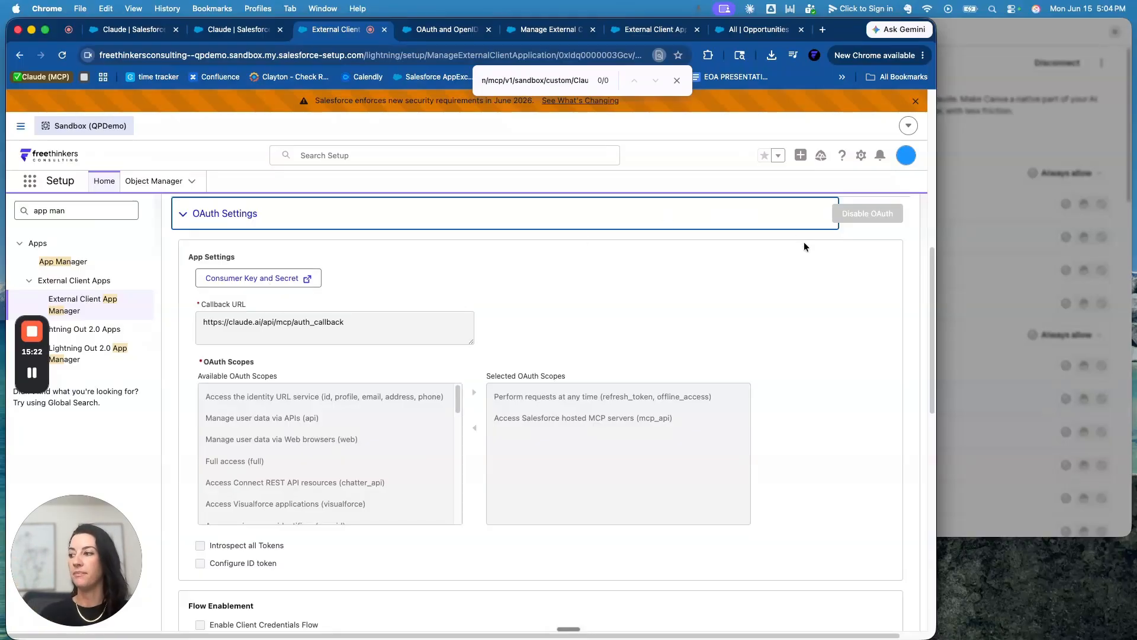
pyautogui.scroll(9, 923, 223)
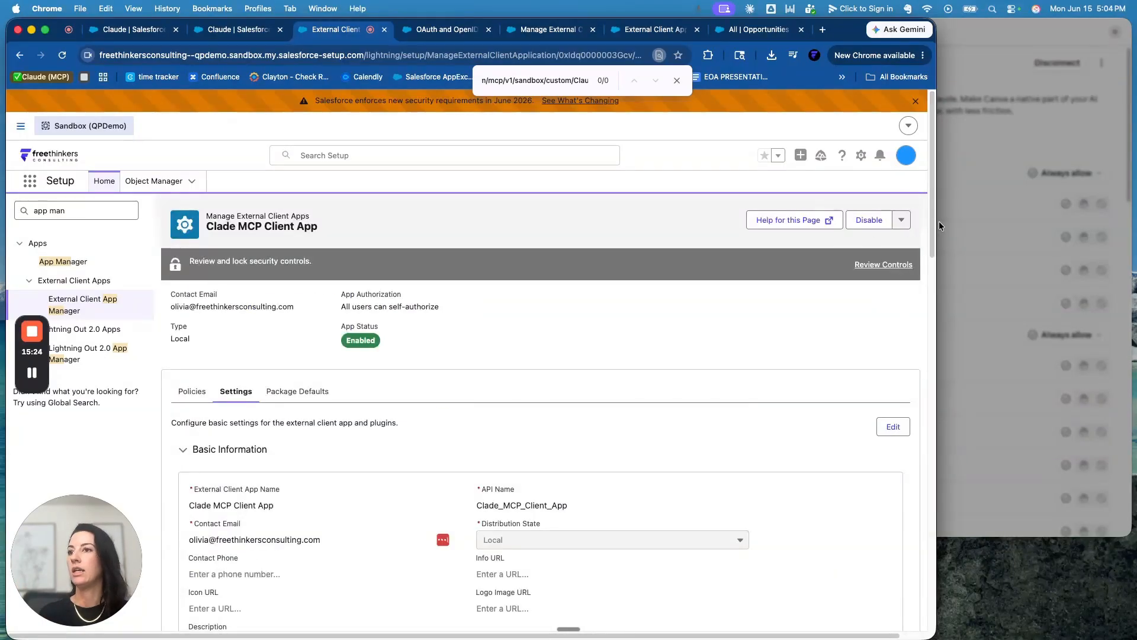
pyautogui.scroll(-5, 651, 374)
pyautogui.click(946, 308)
pyautogui.click(617, 280)
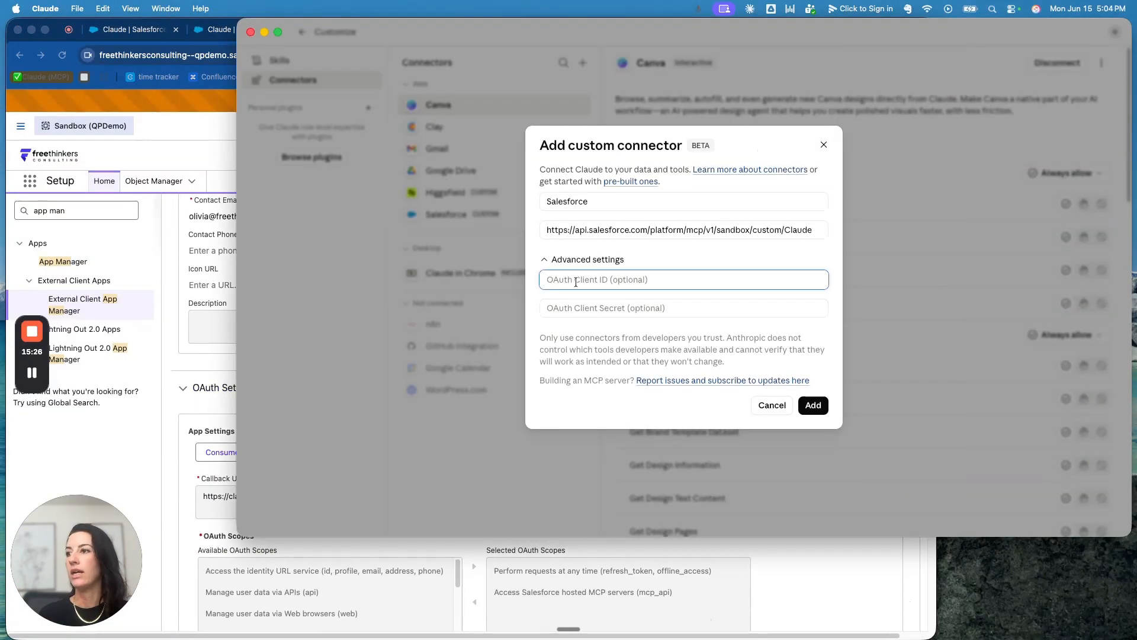
pyautogui.click(824, 144)
# Open the existing Salesforce connector and review its read-only and write/delete tool permissions and its further options
pyautogui.click(441, 218)
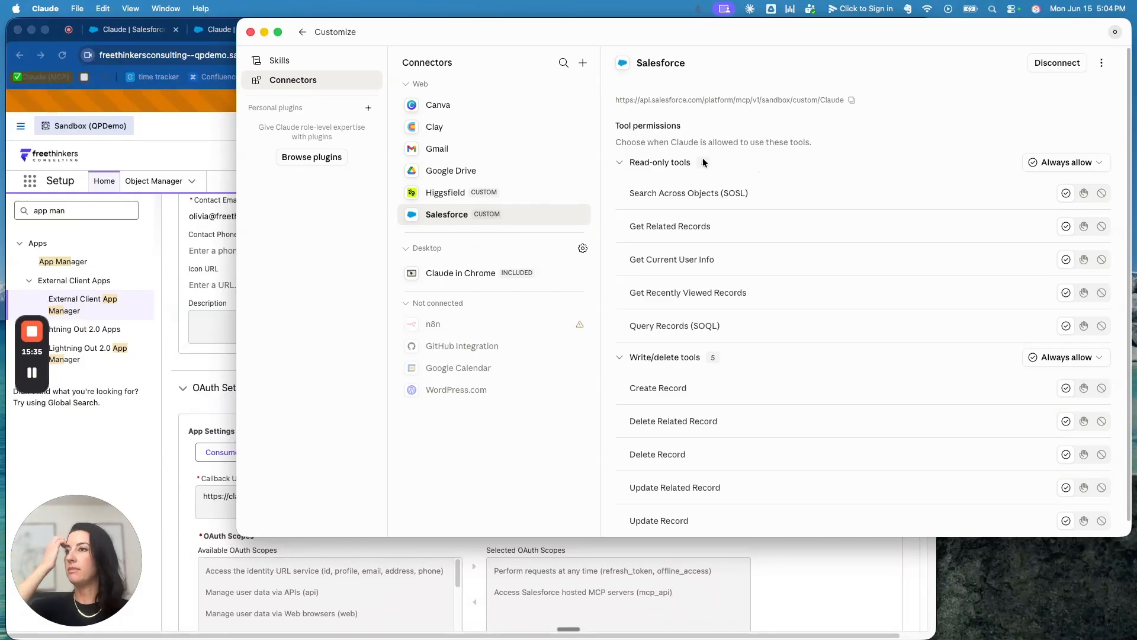
pyautogui.click(619, 163)
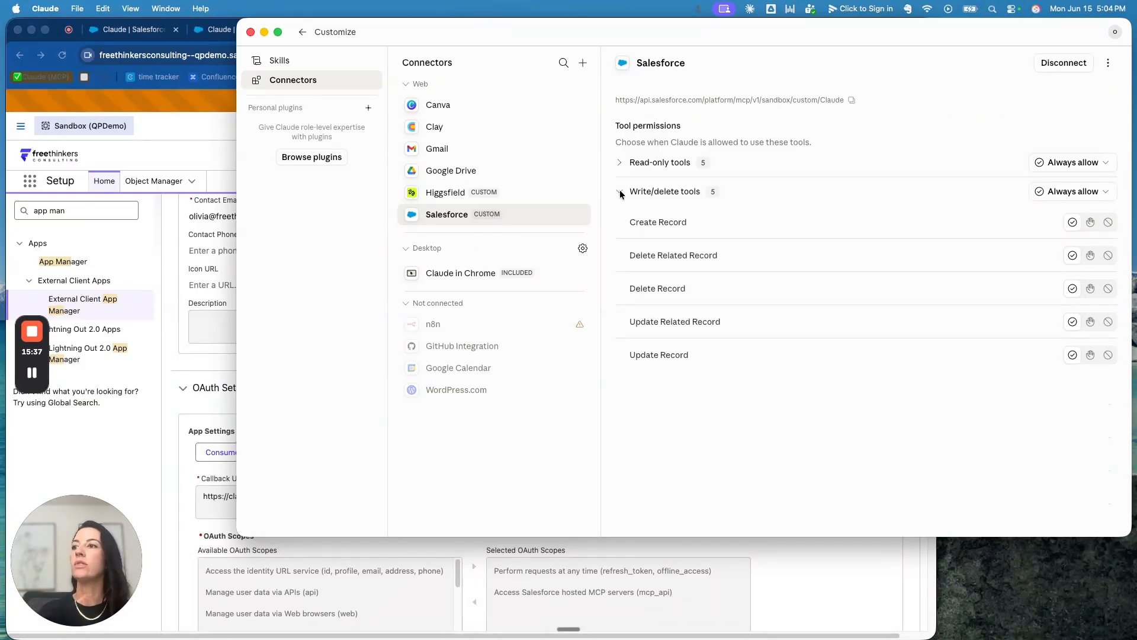
pyautogui.click(619, 190)
pyautogui.click(1107, 62)
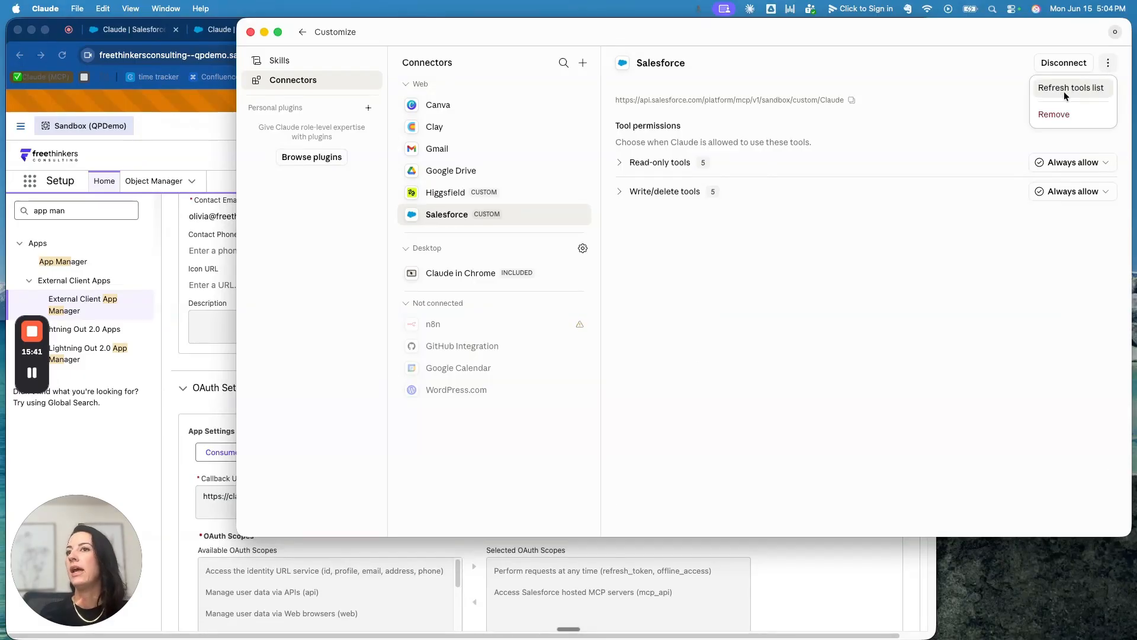
pyautogui.click(621, 161)
pyautogui.click(620, 162)
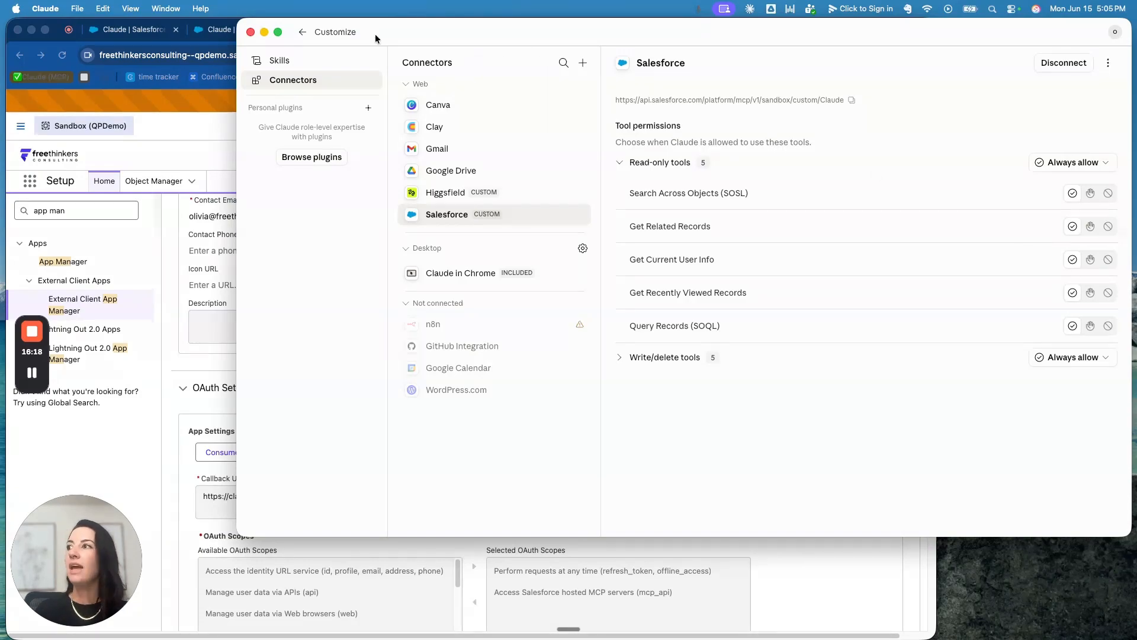
# Return to the Claude chat and send the question "is my salesforce connected and do i have tools?"
pyautogui.click(302, 31)
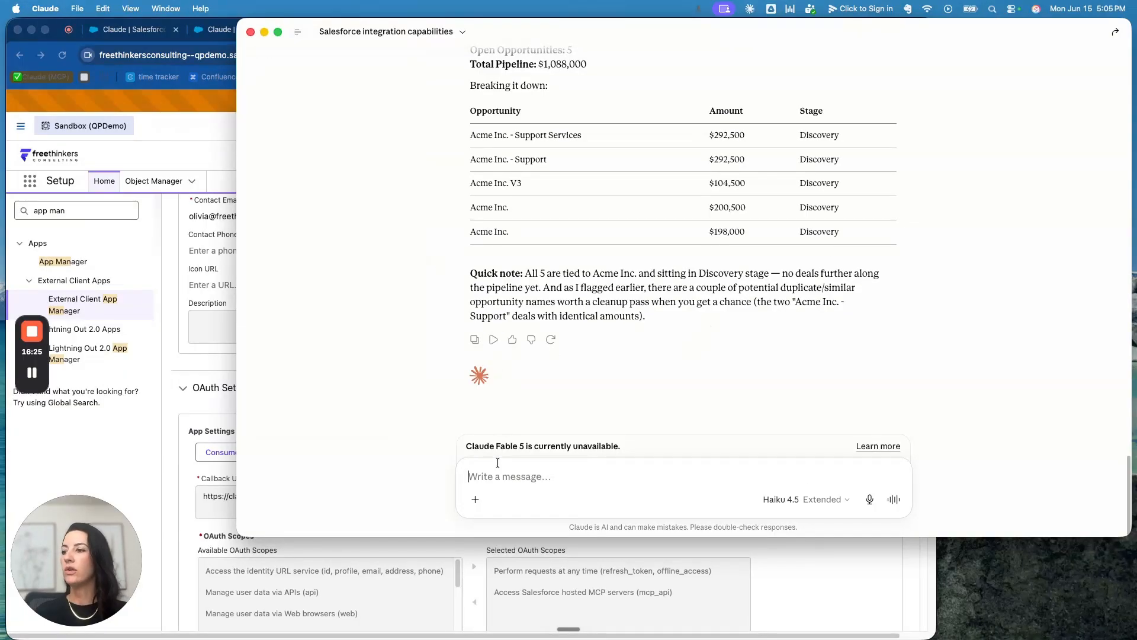
pyautogui.write('is my salesforce connected and do i have tools?')
pyautogui.press('Return')
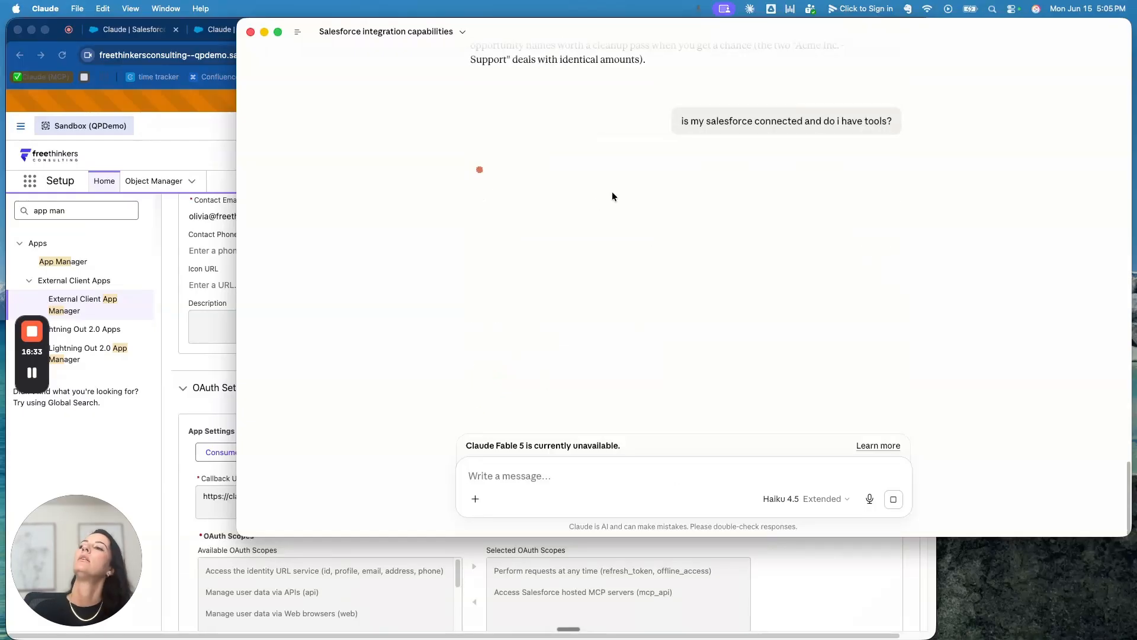